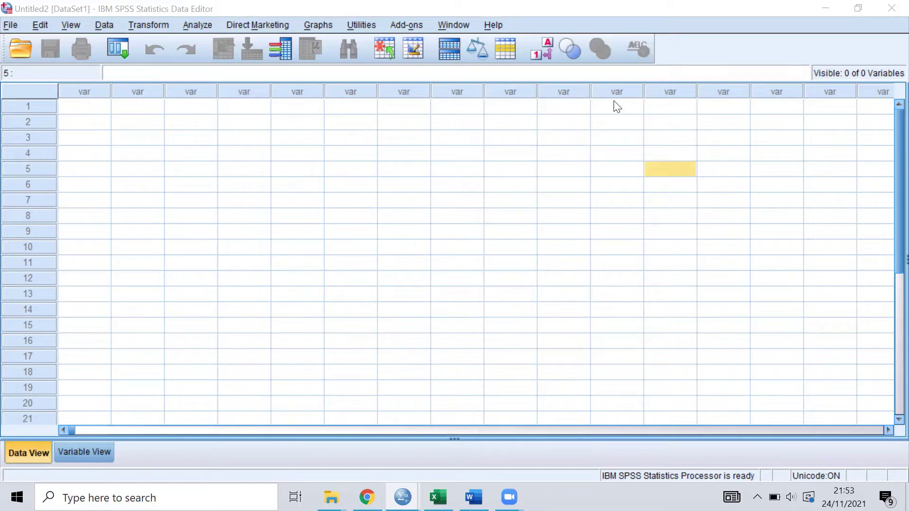
# - Switch to the Excel workbook Tabulasi data sekunder - Input to SPSS and look through all its data rows
pyautogui.hotkey('alt', 'Tab')
pyautogui.hotkey('alt', 'Tab')
pyautogui.hotkey('alt', 'Tab')
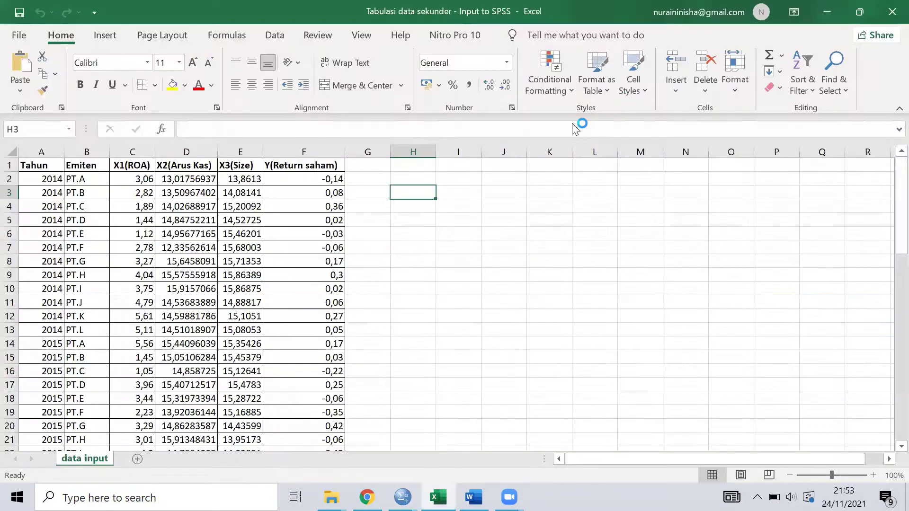
pyautogui.click(426, 257)
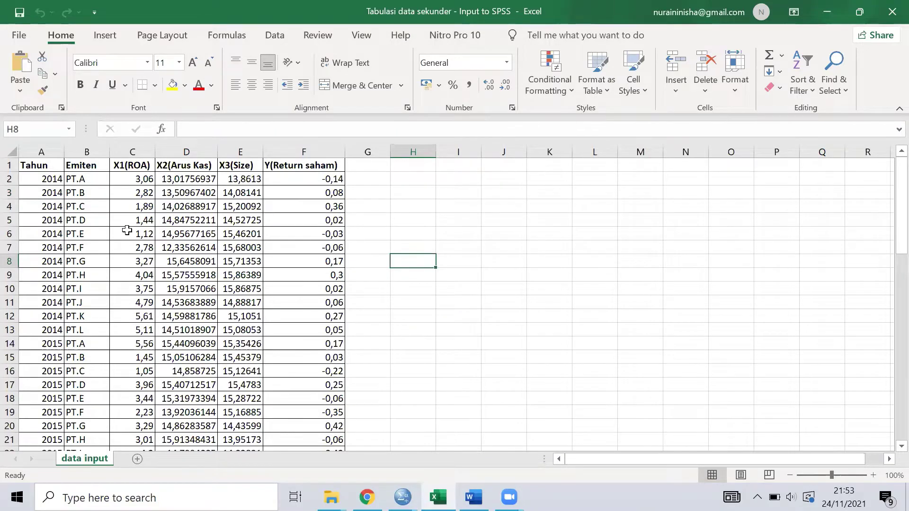
pyautogui.scroll(-14, 127, 231)
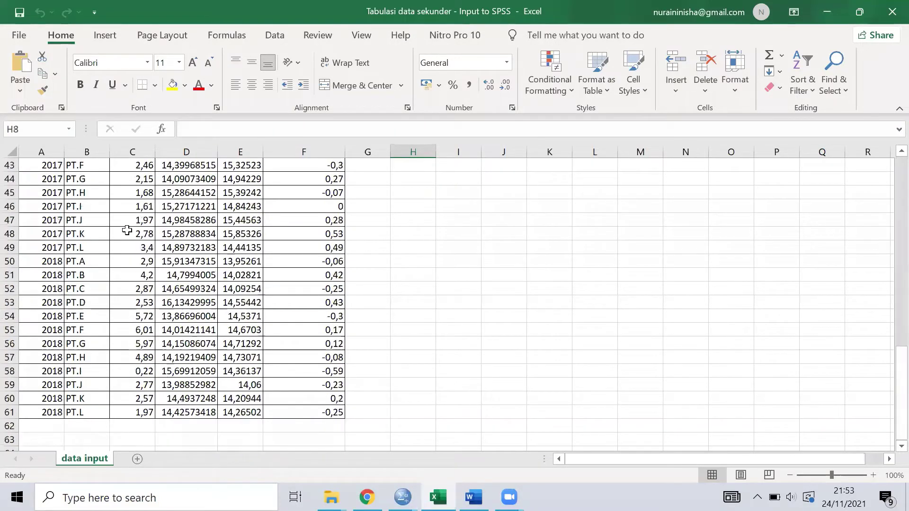
pyautogui.scroll(2, 127, 231)
pyautogui.scroll(12, 127, 231)
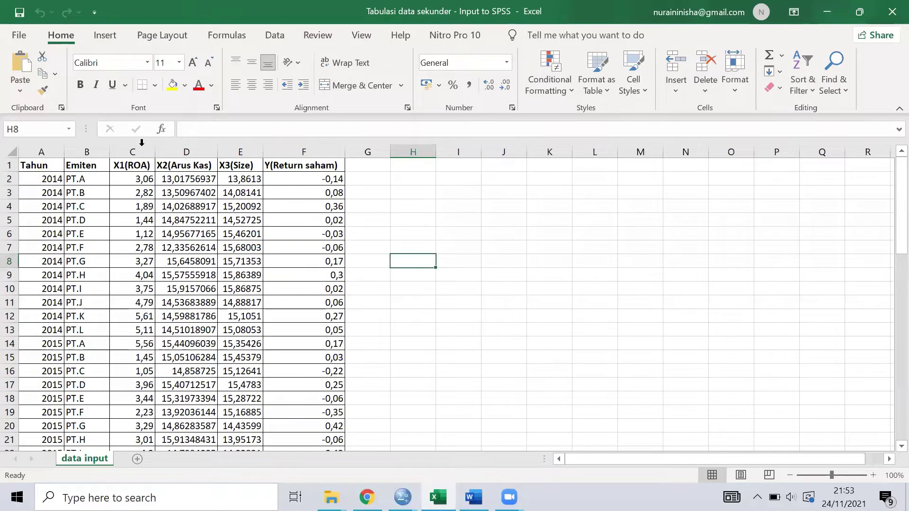
# - Examine the Y(Return saham), X1(ROA), X2(Arus Kas) and X3(Size) columns in the data input sheet
pyautogui.click(303, 151)
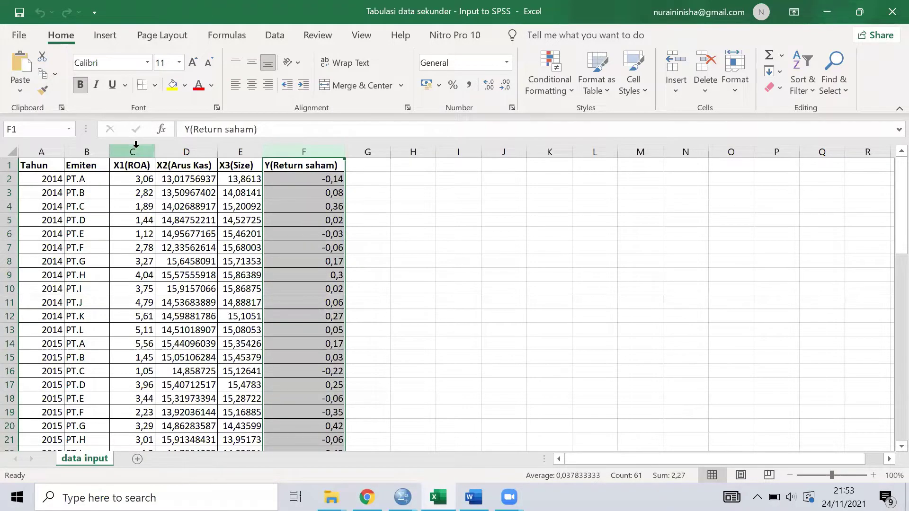
pyautogui.click(136, 144)
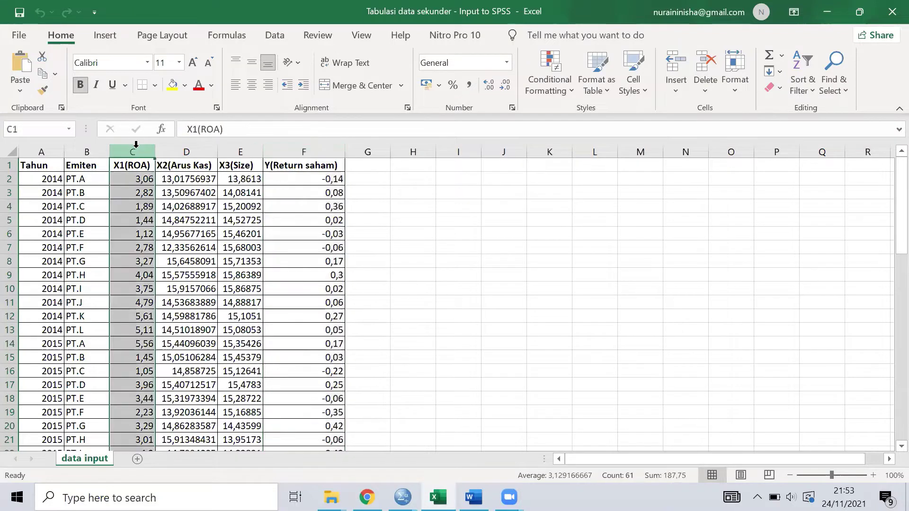
pyautogui.click(188, 144)
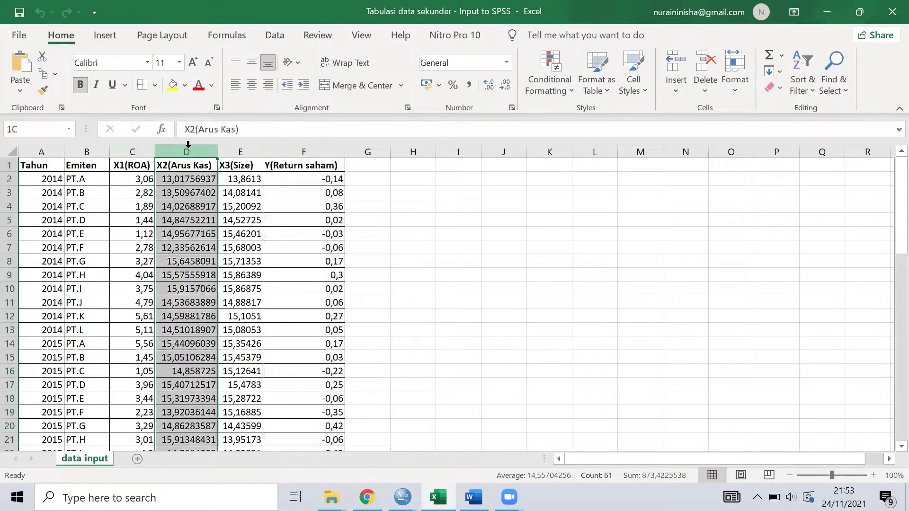
pyautogui.click(238, 143)
pyautogui.click(361, 191)
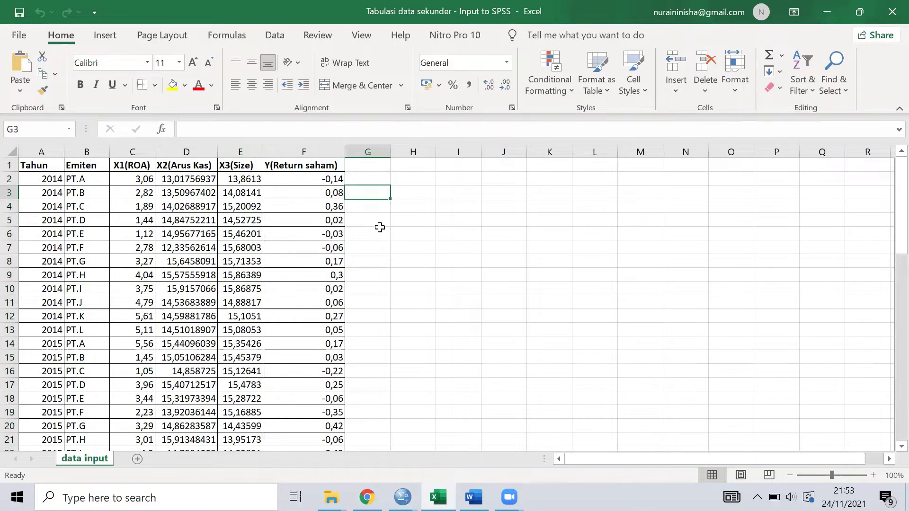
pyautogui.scroll(-9, 379, 228)
pyautogui.scroll(9, 380, 227)
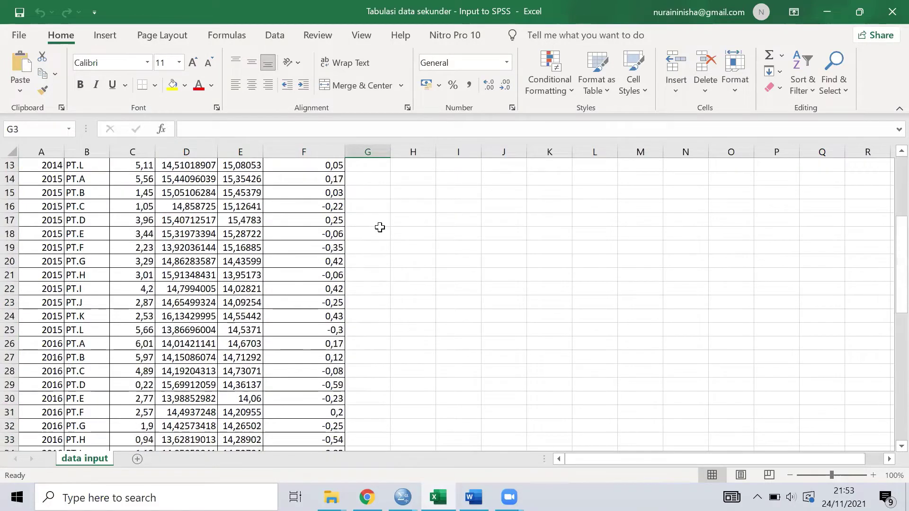
# - Switch to the SPSS Data Editor and start opening a data file
pyautogui.hotkey('alt', 'Tab')
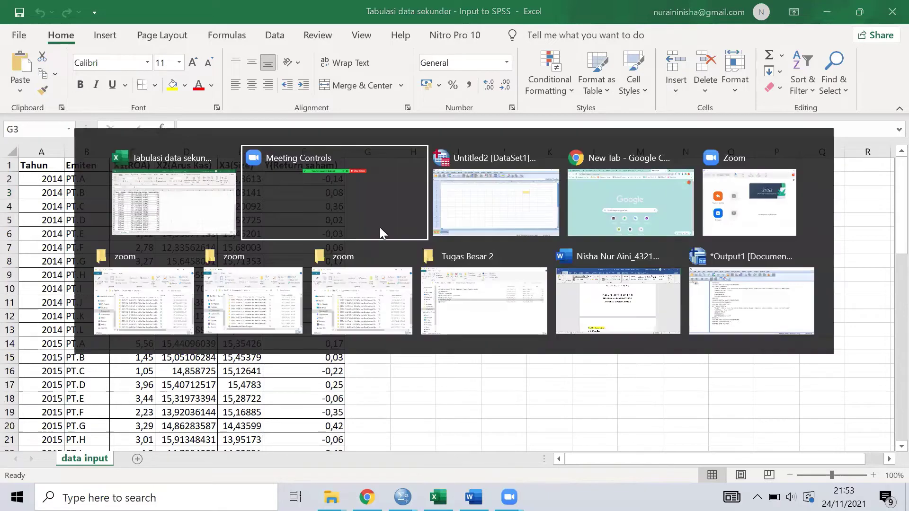
pyautogui.hotkey('alt', 'shift', 'Tab')
pyautogui.hotkey('alt', 'Tab')
pyautogui.hotkey('alt', 'Tab')
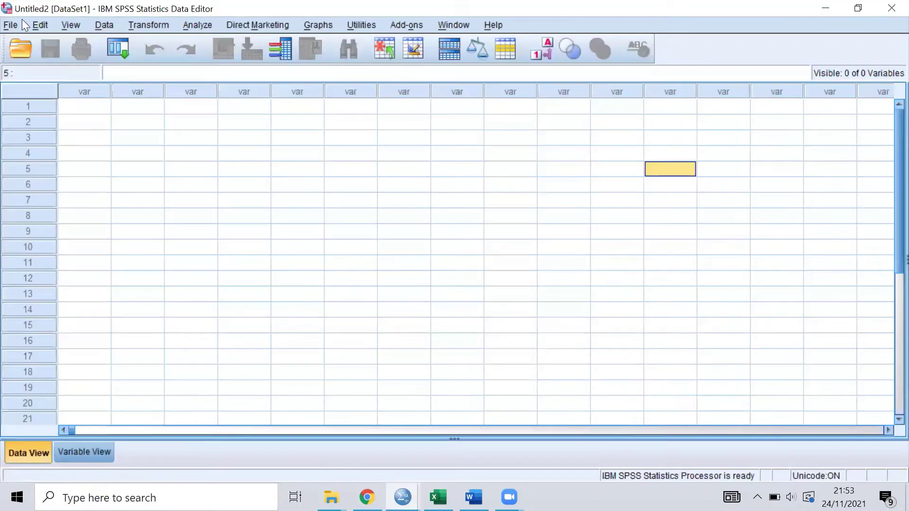
pyautogui.click(7, 25)
pyautogui.moveTo(27, 61)
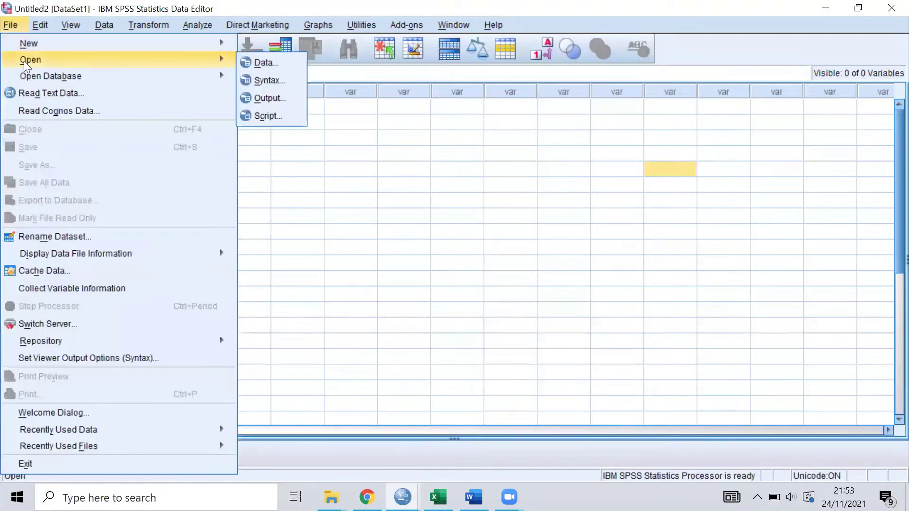
pyautogui.click(10, 24)
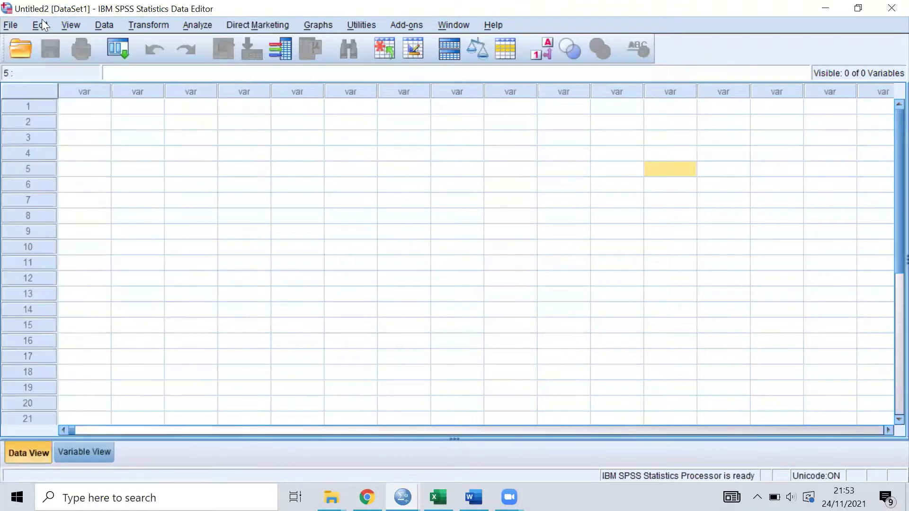
pyautogui.click(15, 20)
pyautogui.moveTo(42, 57)
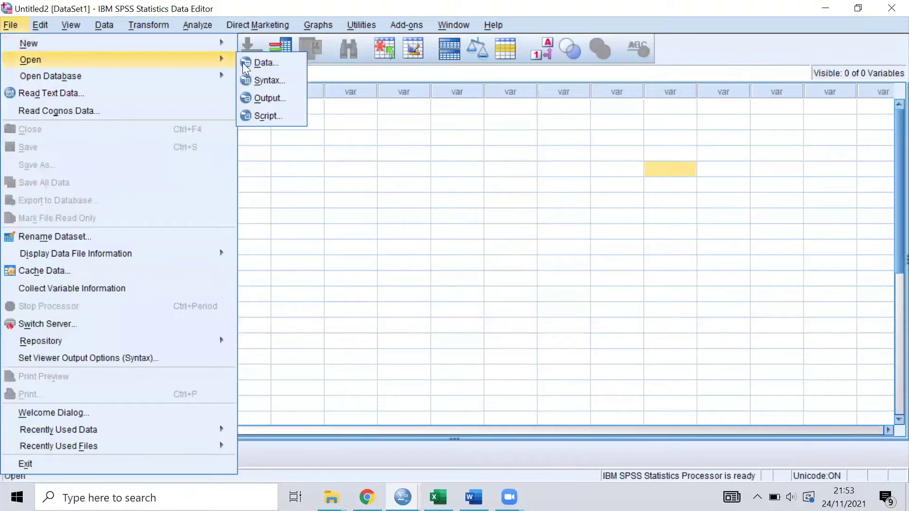
pyautogui.click(246, 63)
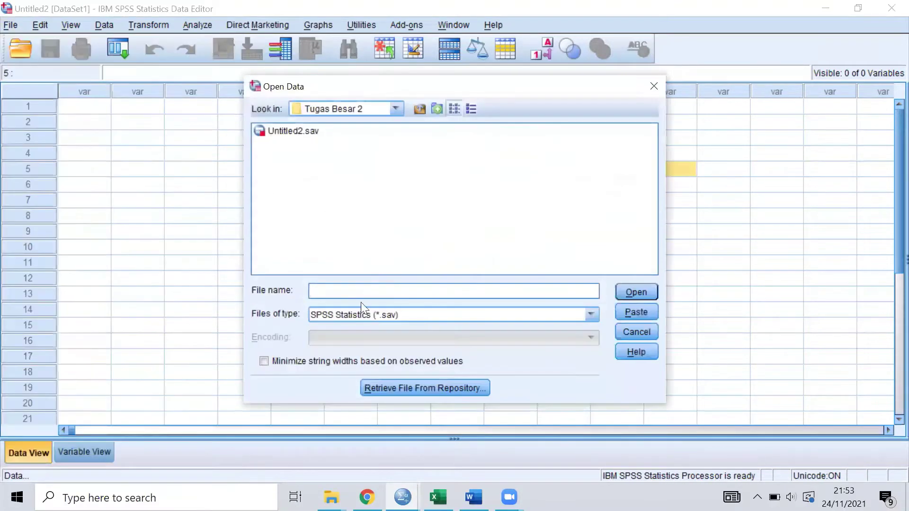
# - Import the Excel file Tabulasi data sekunder - Input to SPSS.xlsx from worksheet data input, reading variable names from the first row
pyautogui.click(378, 315)
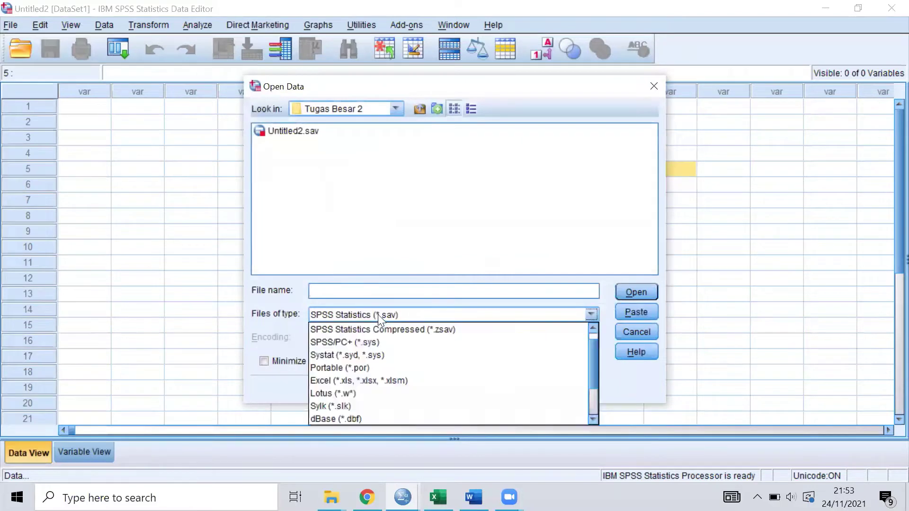
pyautogui.click(366, 382)
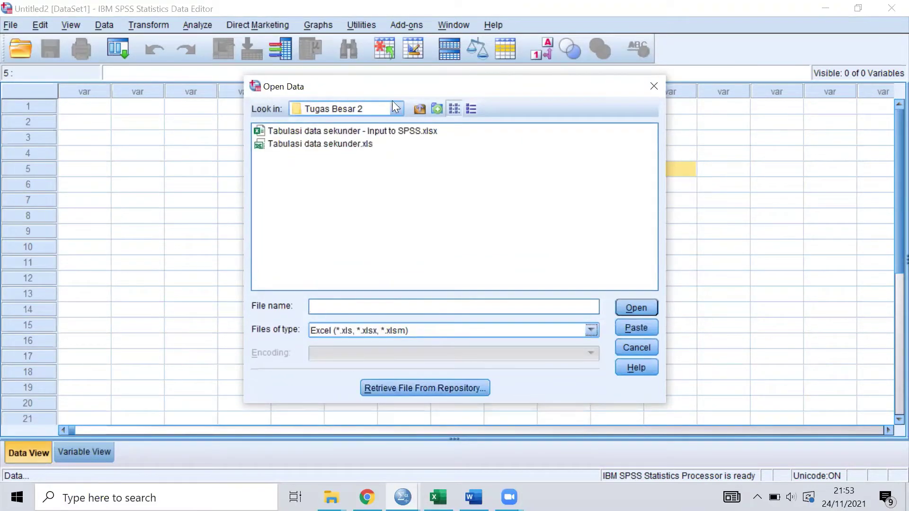
pyautogui.click(418, 135)
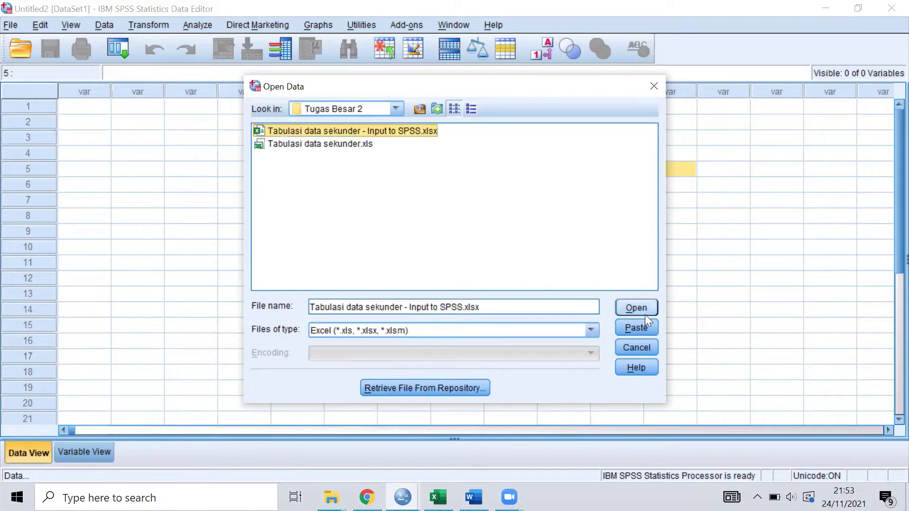
pyautogui.click(644, 313)
pyautogui.click(413, 306)
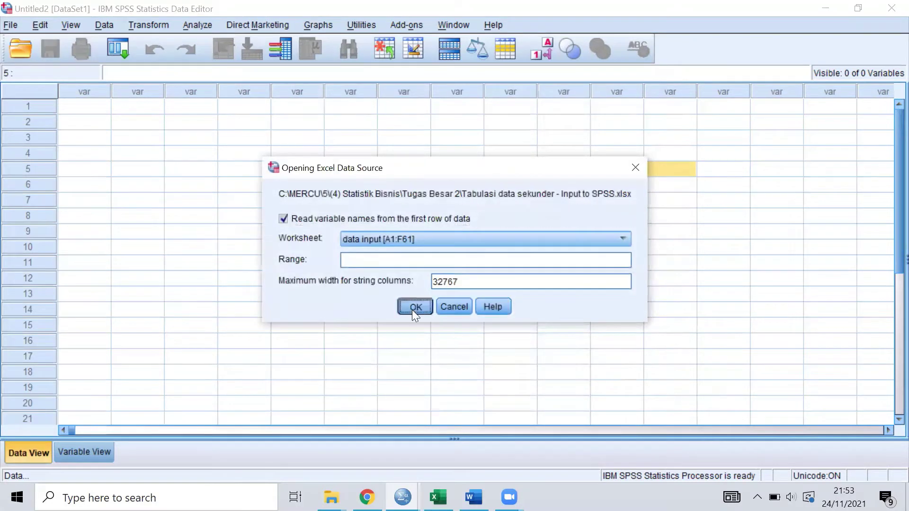
# - Select the Tahun and Emiten columns in the imported data and widen the Emiten column slightly
pyautogui.click(156, 230)
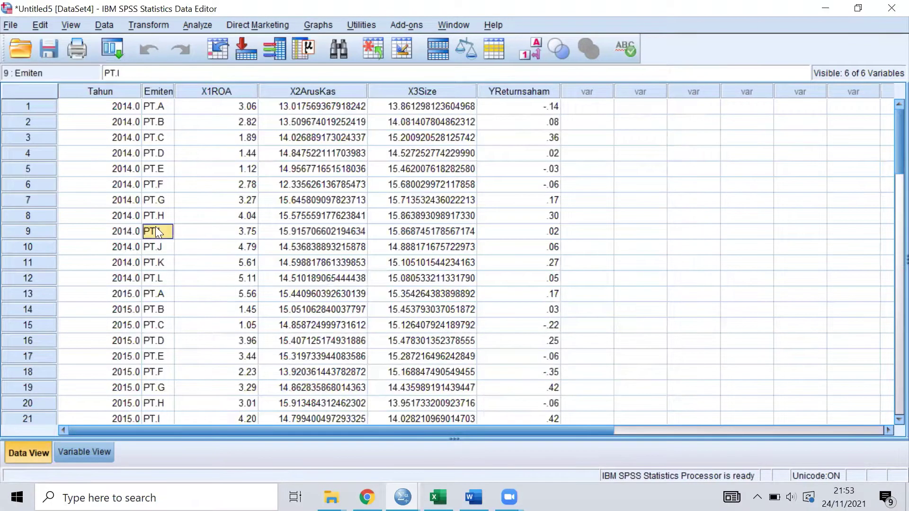
pyautogui.click(106, 89)
pyautogui.keyDown('shift'); pyautogui.click(166, 94); pyautogui.keyUp('shift')
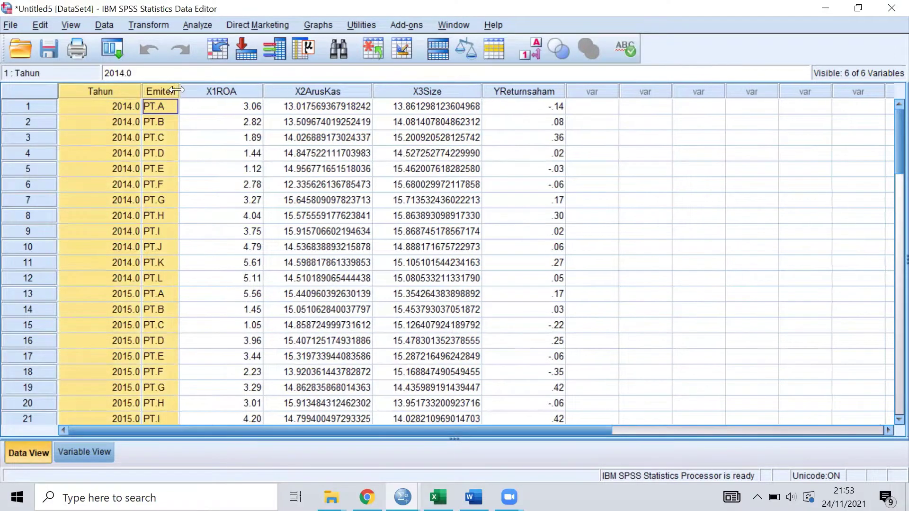
pyautogui.doubleClick(174, 90)
# - In the variable definitions, label the first two variables Tahun and Emiten, and remove the leading space from the X1(ROA) label
pyautogui.click(73, 454)
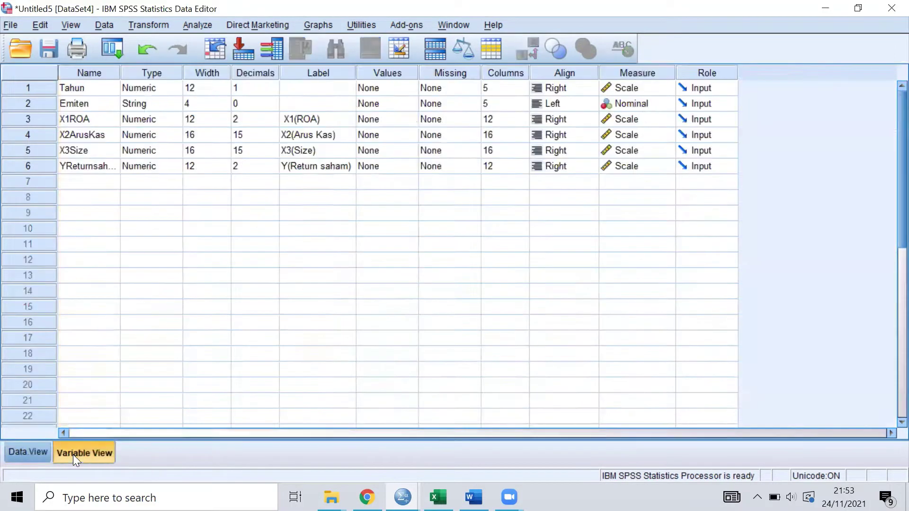
pyautogui.click(295, 90)
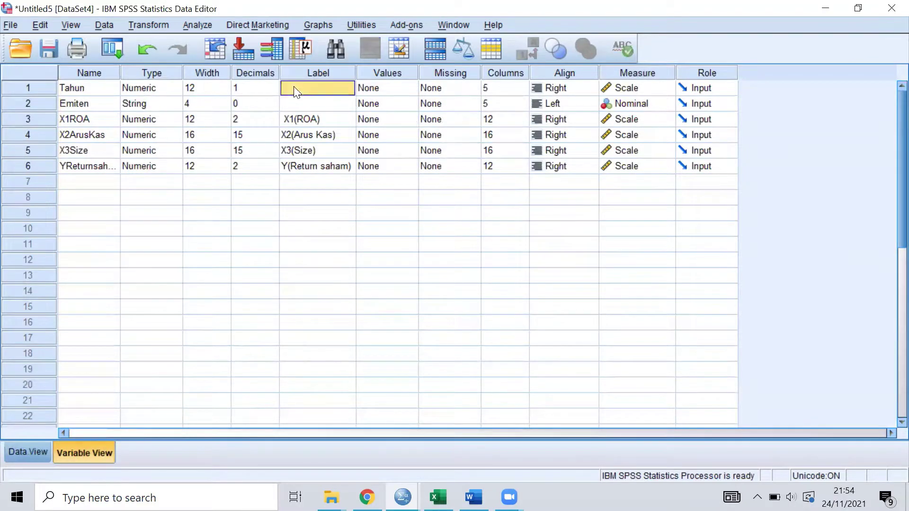
pyautogui.write('Tahun')
pyautogui.press('Return')
pyautogui.write('Emiten')
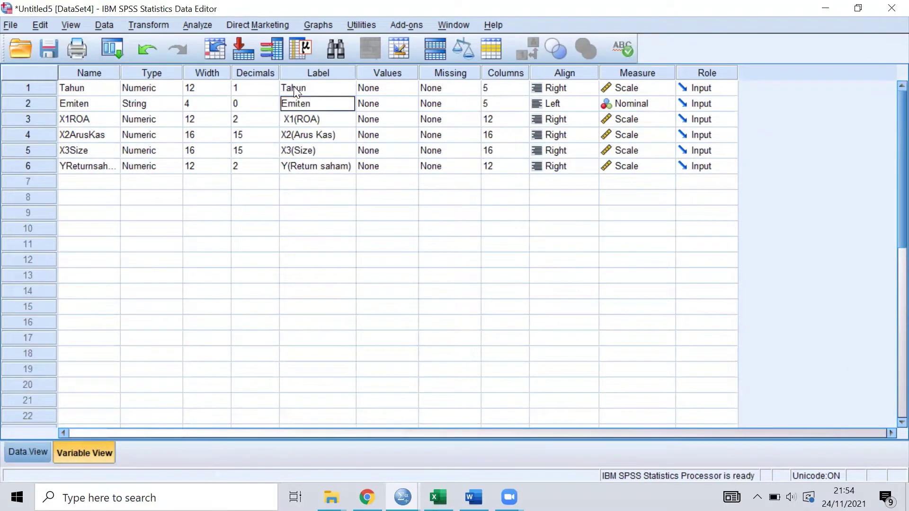
pyautogui.press('Return')
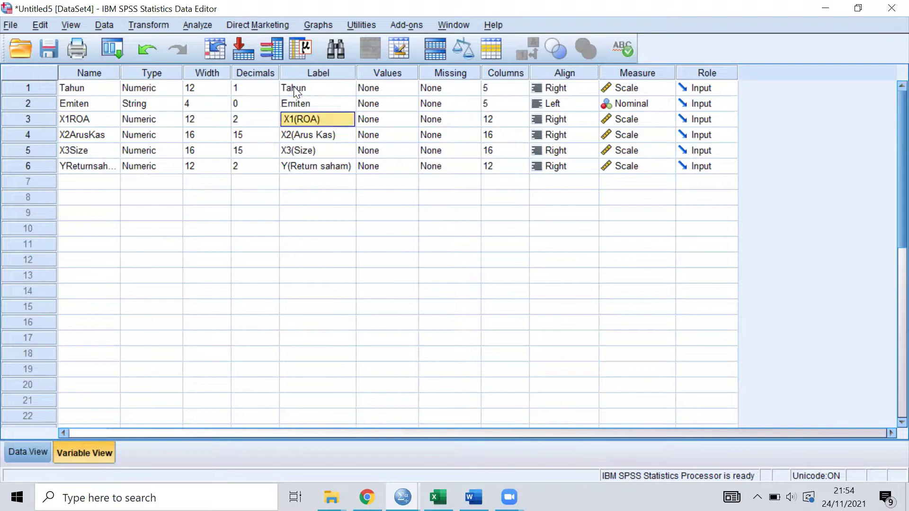
pyautogui.click(288, 120)
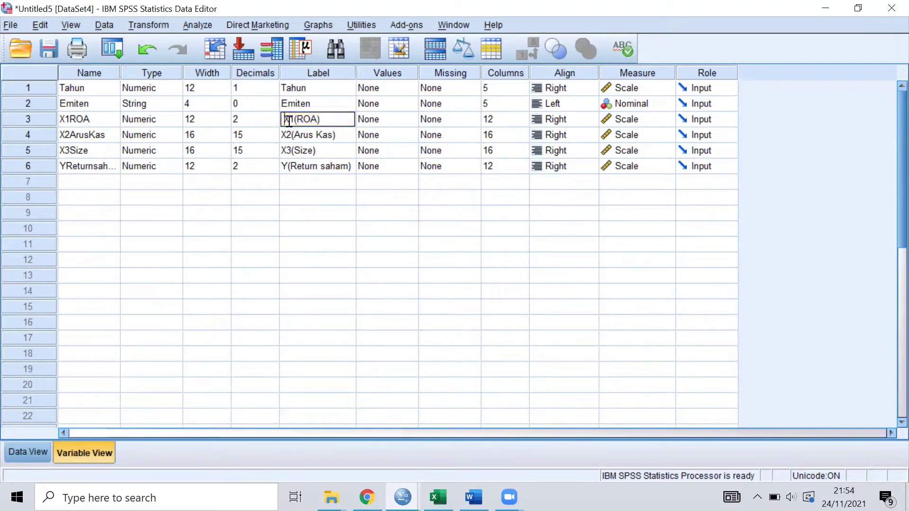
pyautogui.press('Return')
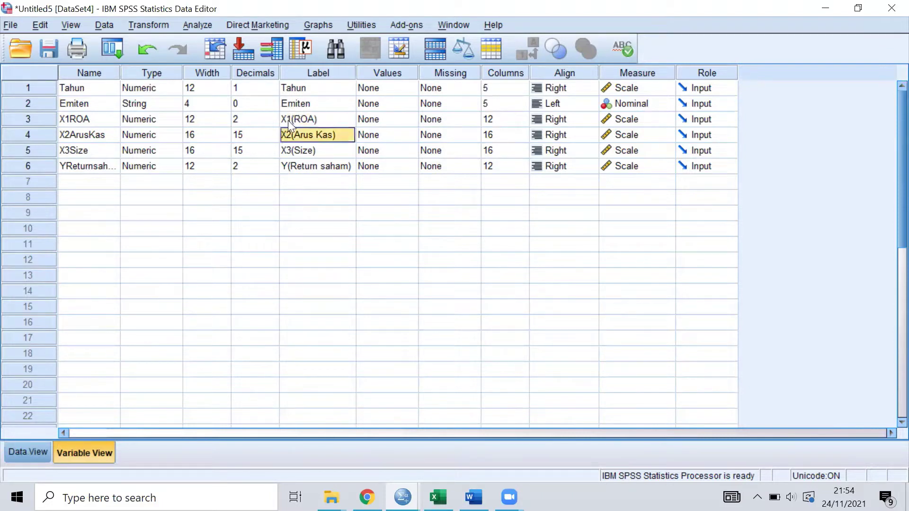
# - Set the Tahun variable to 0 decimals and its measurement level to Nominal
pyautogui.click(251, 86)
pyautogui.click(274, 90)
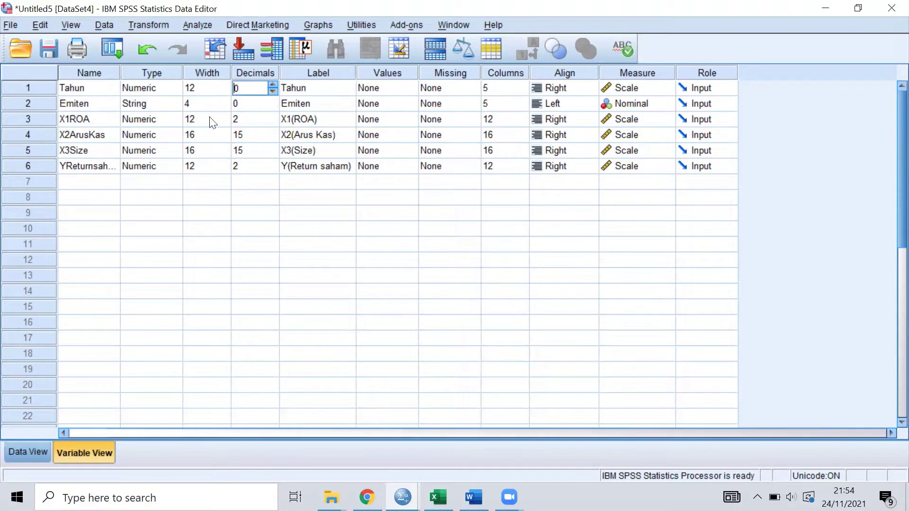
pyautogui.click(636, 88)
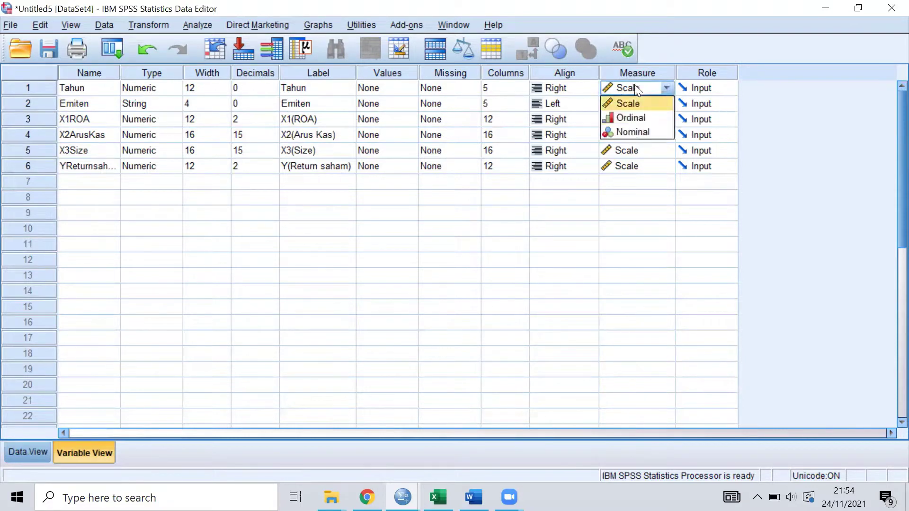
pyautogui.click(641, 128)
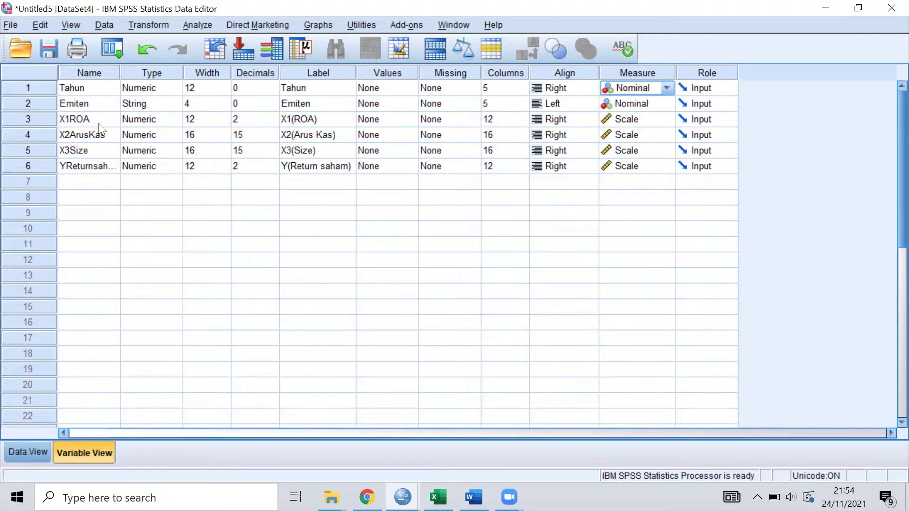
# - Rename the variables X1ROA and X2ArusKas as X1_ROA and X2_Arus_Kas
pyautogui.doubleClick(67, 121)
pyautogui.write('_')
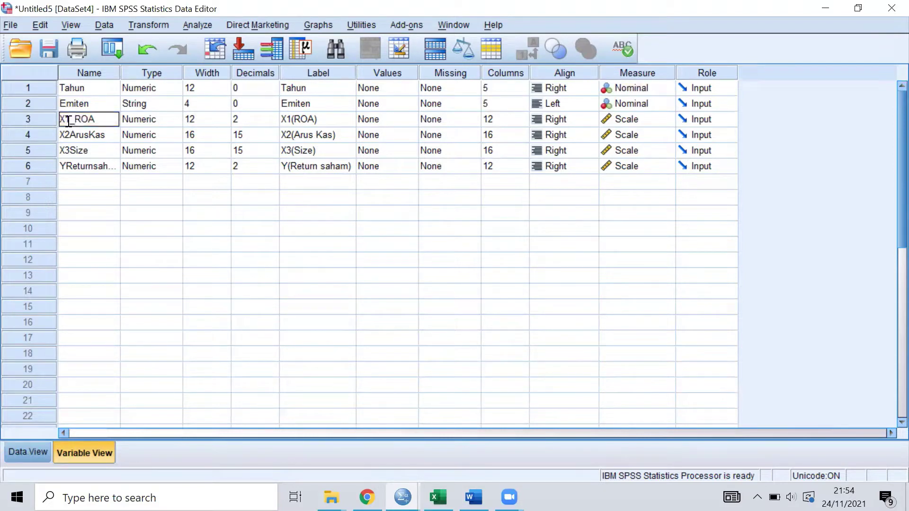
pyautogui.click(68, 135)
pyautogui.doubleClick(68, 137)
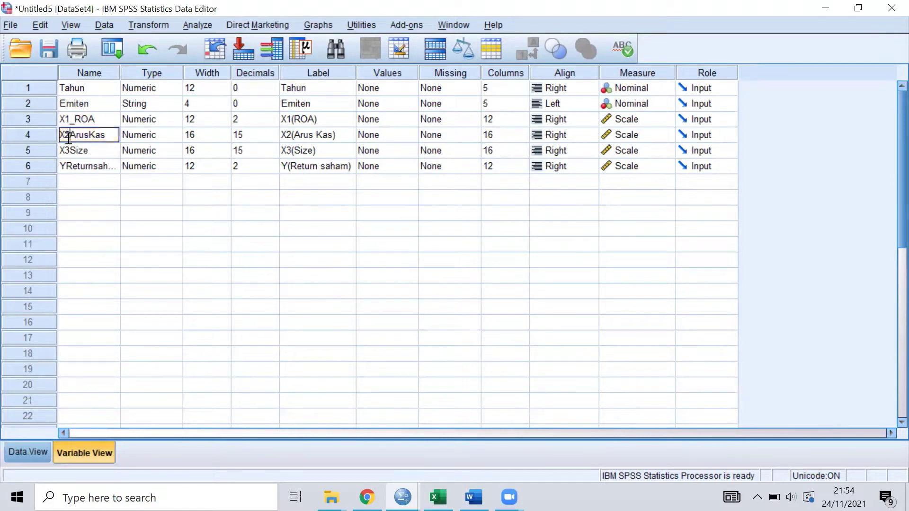
pyautogui.write('+_')
pyautogui.press('Left')
pyautogui.press('BackSpace')
pyautogui.press('Right')
pyautogui.press('Right')
pyautogui.press('Right')
pyautogui.press('Right')
pyautogui.press('Right')
pyautogui.write('_')
pyautogui.click(109, 156)
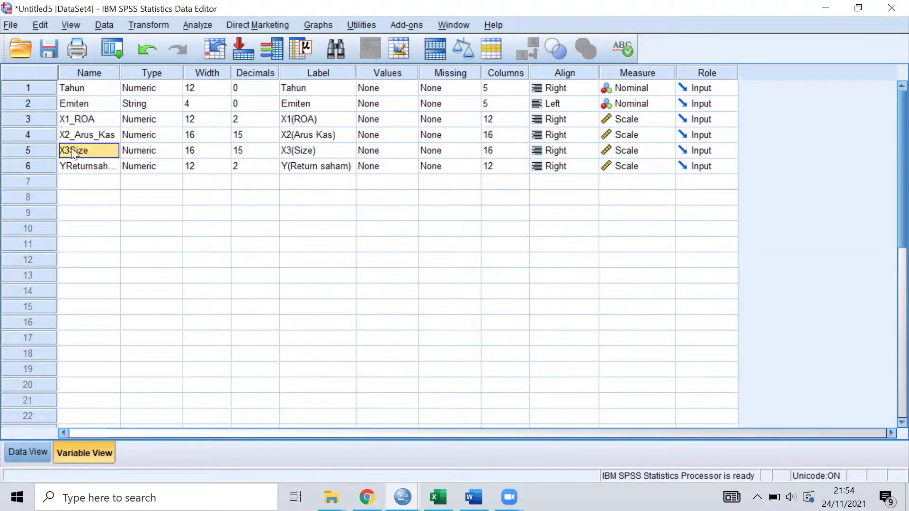
# - Rename the X3Size variable as X3_Size
pyautogui.doubleClick(71, 151)
pyautogui.write('_')
pyautogui.press('Return')
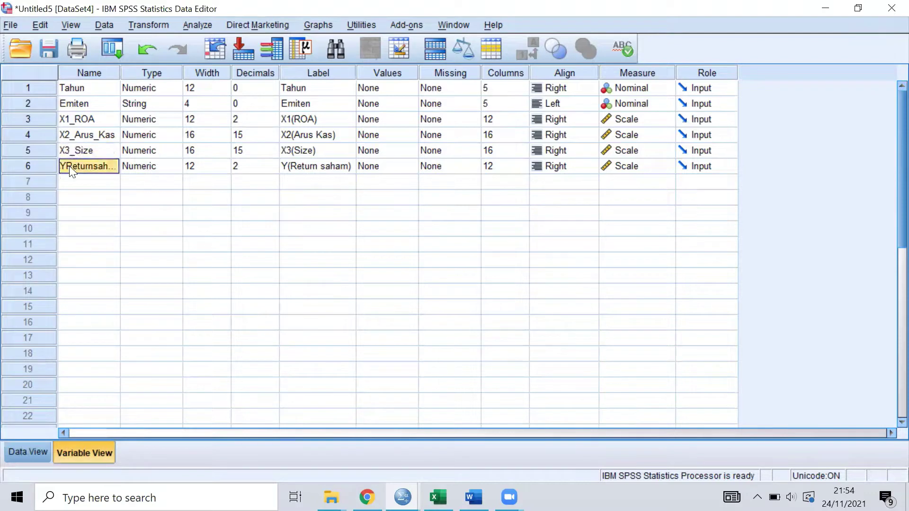
# - Rename the dependent return variable in row 6 as Y_Return_Saham
pyautogui.doubleClick(69, 167)
pyautogui.write('_')
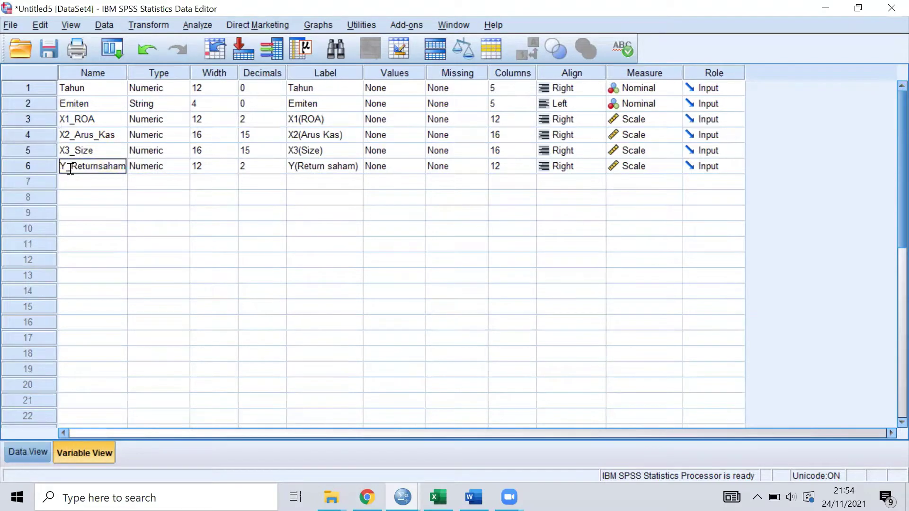
pyautogui.press('Right')
pyautogui.press('Right')
pyautogui.press('Right')
pyautogui.press('Right')
pyautogui.press('Right')
pyautogui.press('Right')
pyautogui.press('BackSpace')
pyautogui.write('n_')
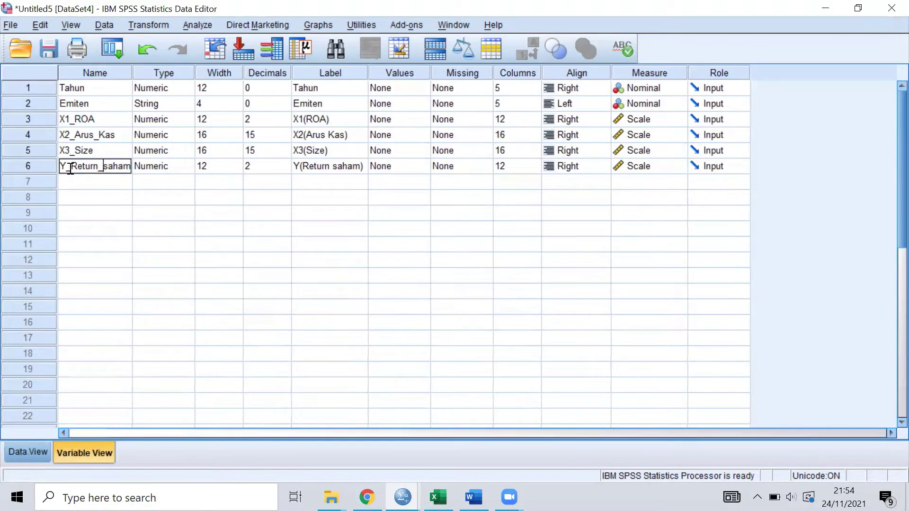
pyautogui.press('BackSpace')
pyautogui.write('S')
pyautogui.press('Return')
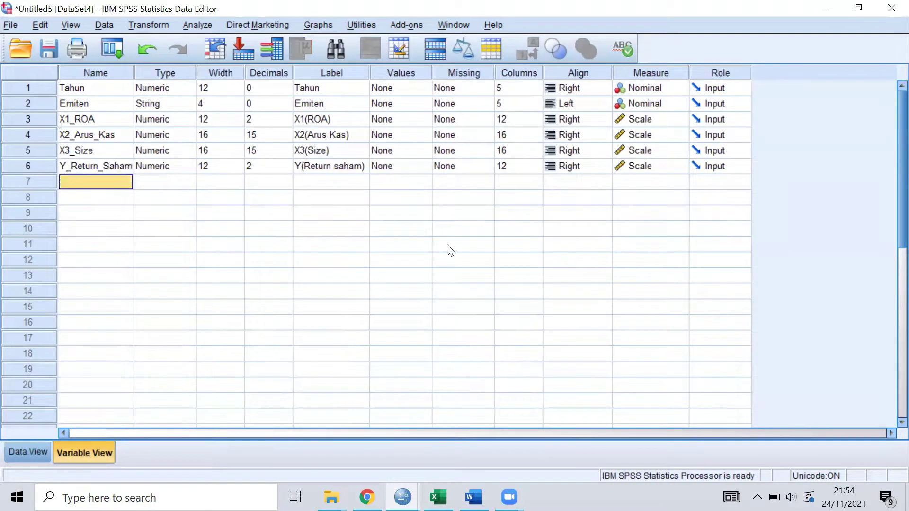
pyautogui.click(431, 231)
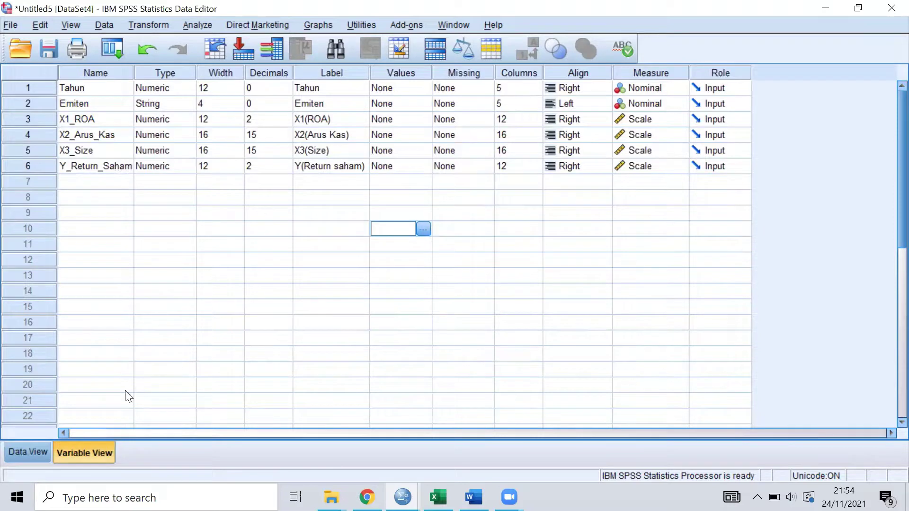
# - Return to the data and start a Linear Regression with Y(Return saham) as the dependent variable
pyautogui.click(23, 451)
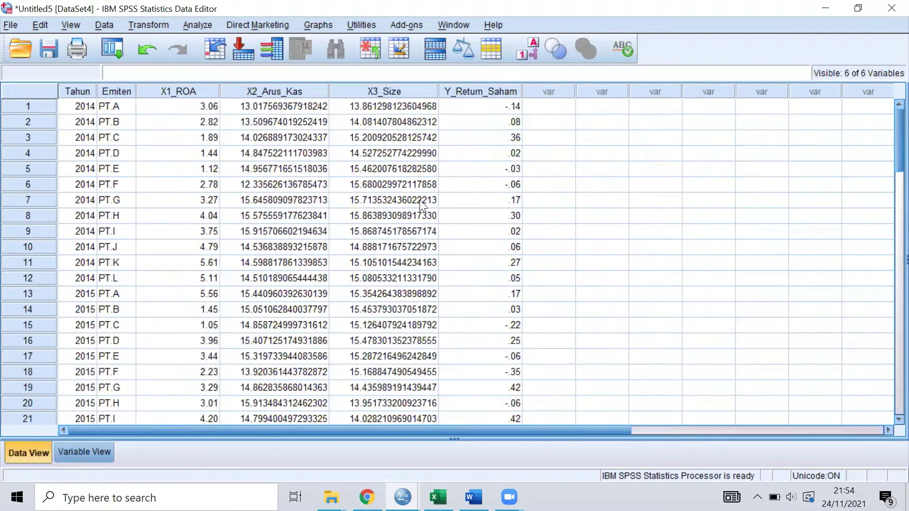
pyautogui.click(592, 190)
pyautogui.click(186, 20)
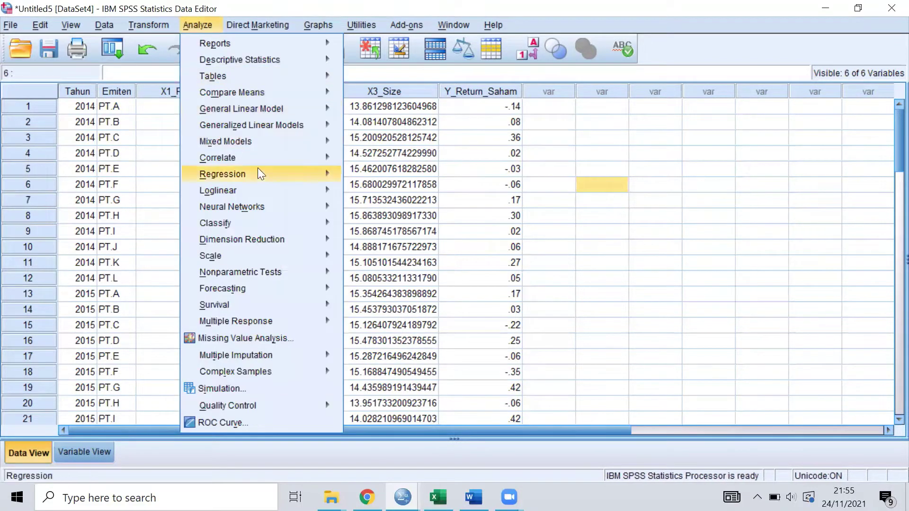
pyautogui.moveTo(312, 174)
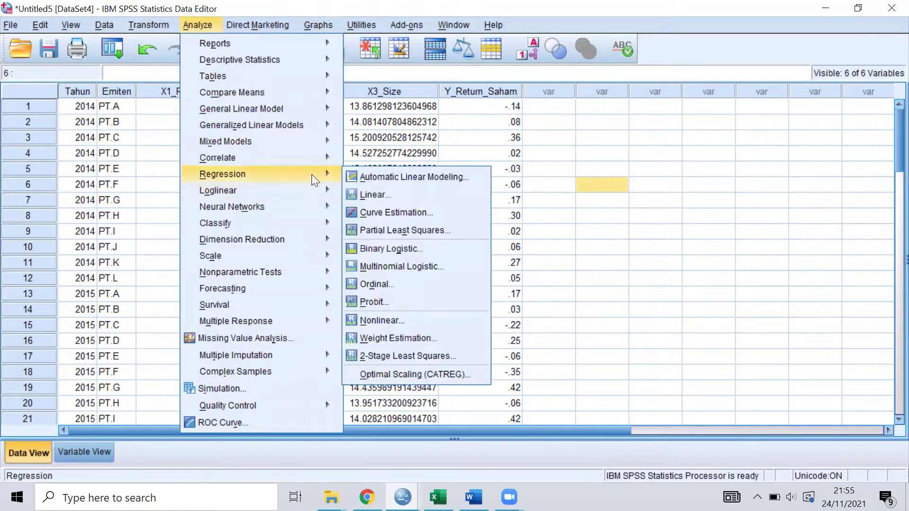
pyautogui.click(363, 191)
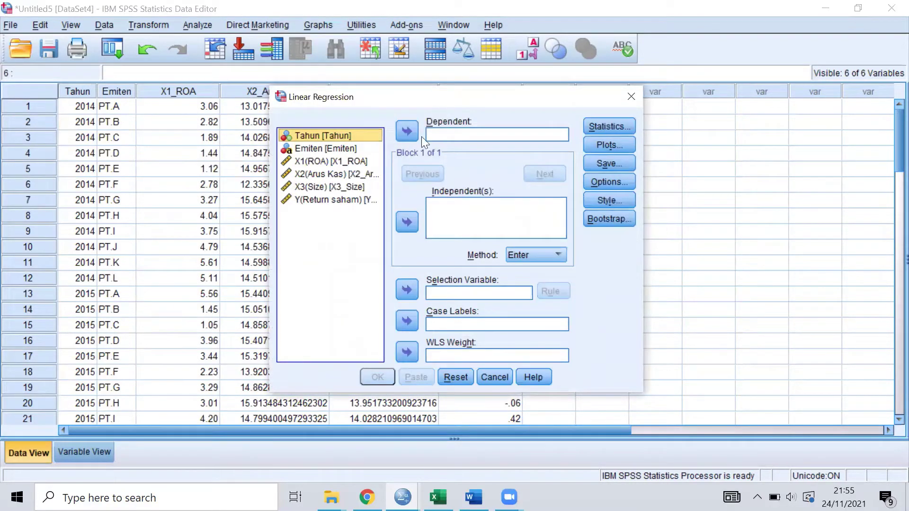
pyautogui.click(346, 201)
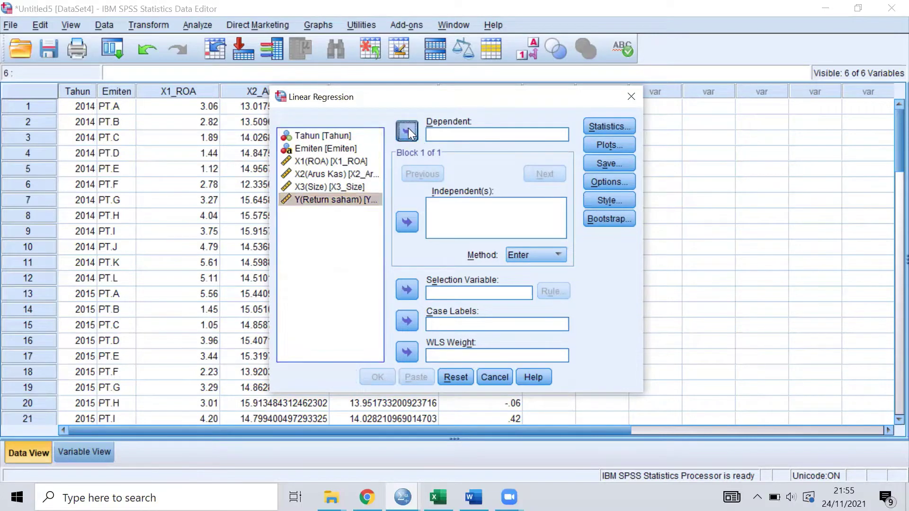
pyautogui.click(408, 128)
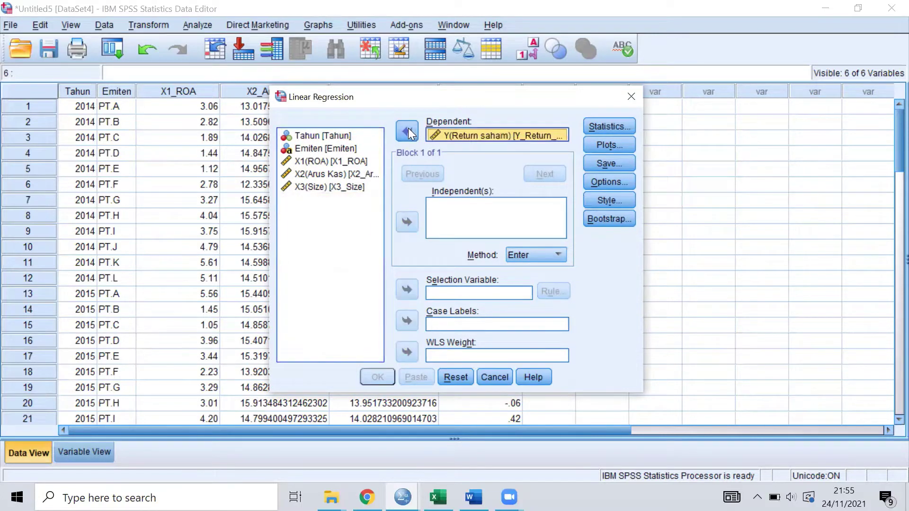
# - Add X1(ROA), X2(Arus Kas) and X3(Size) as the independent variables of the regression
pyautogui.click(344, 161)
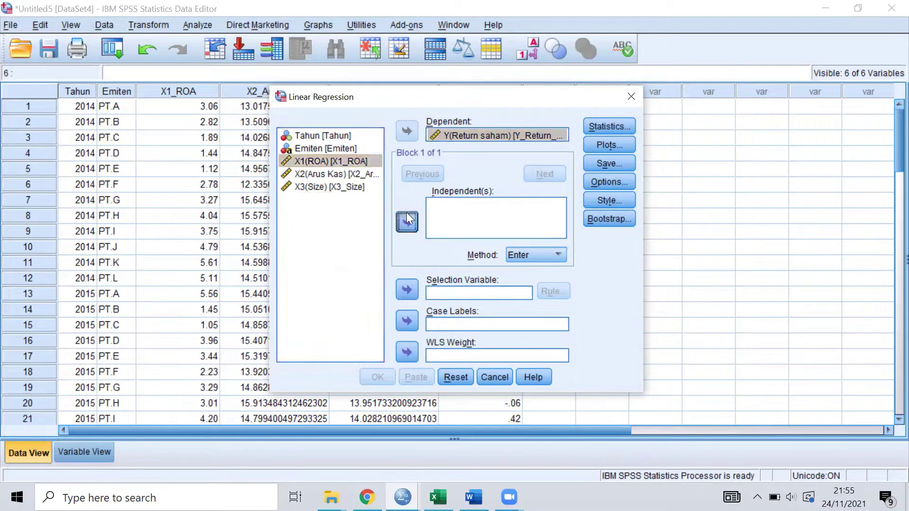
pyautogui.click(406, 221)
pyautogui.click(349, 173)
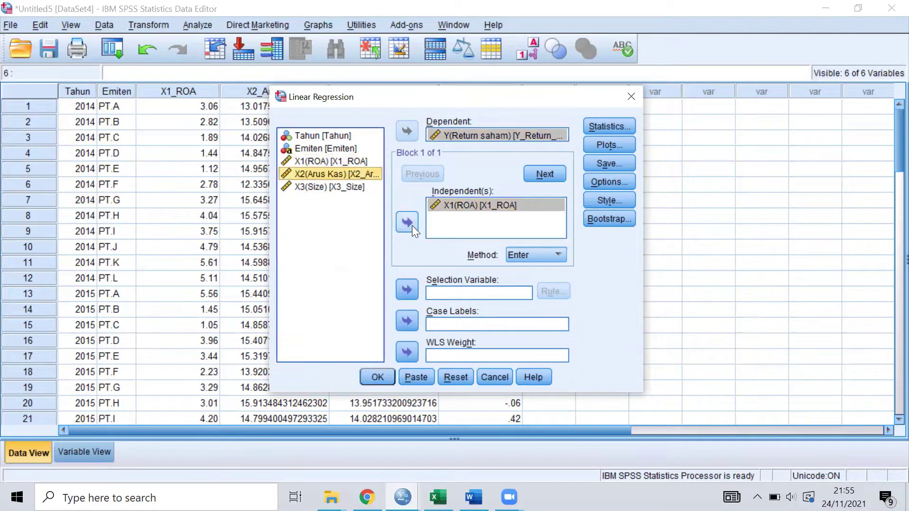
pyautogui.click(409, 224)
pyautogui.click(359, 190)
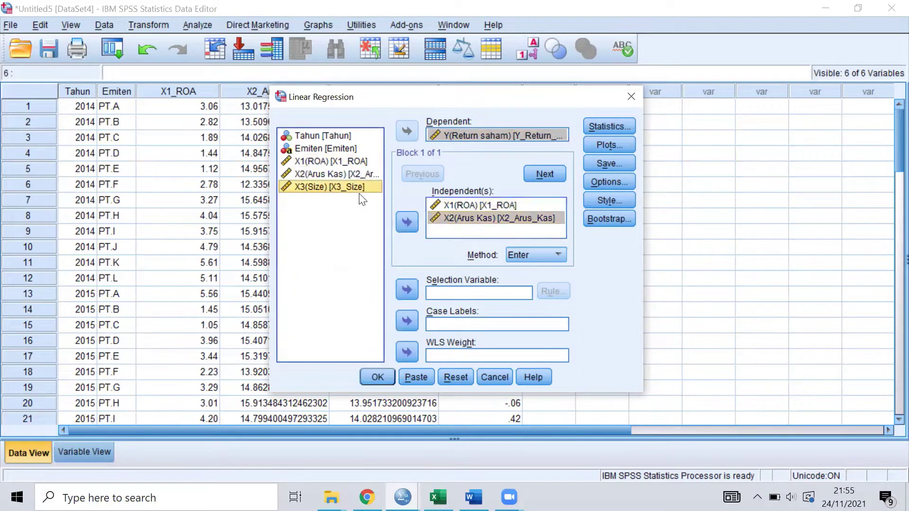
pyautogui.click(411, 226)
# - Set the regression to save unstandardized residuals as a new variable, and run it
pyautogui.click(600, 163)
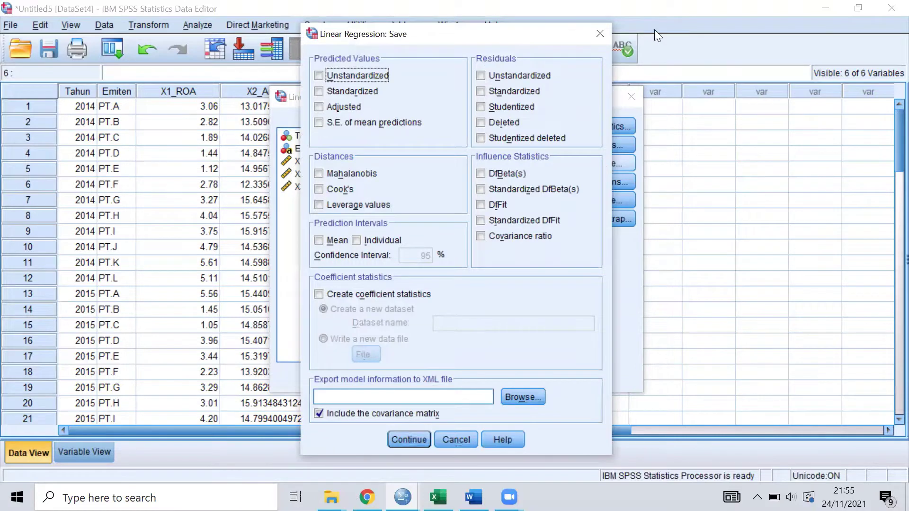
pyautogui.click(533, 78)
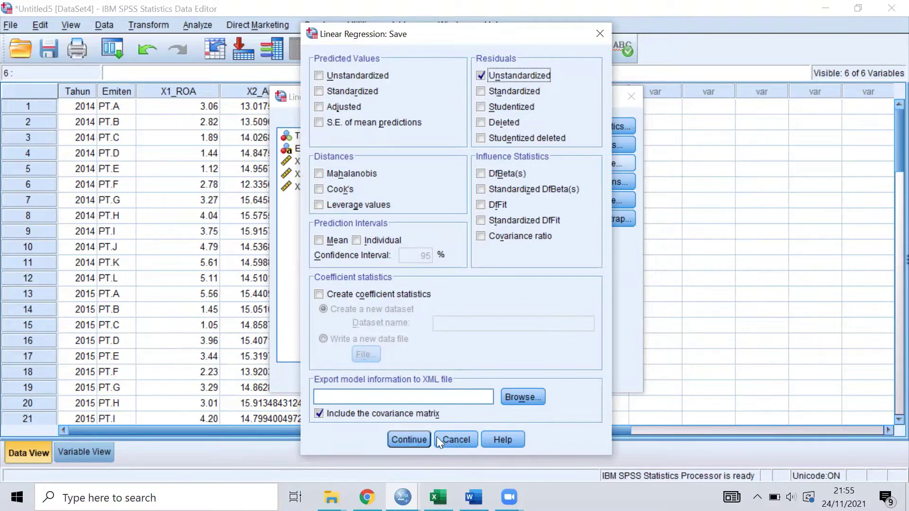
pyautogui.click(410, 439)
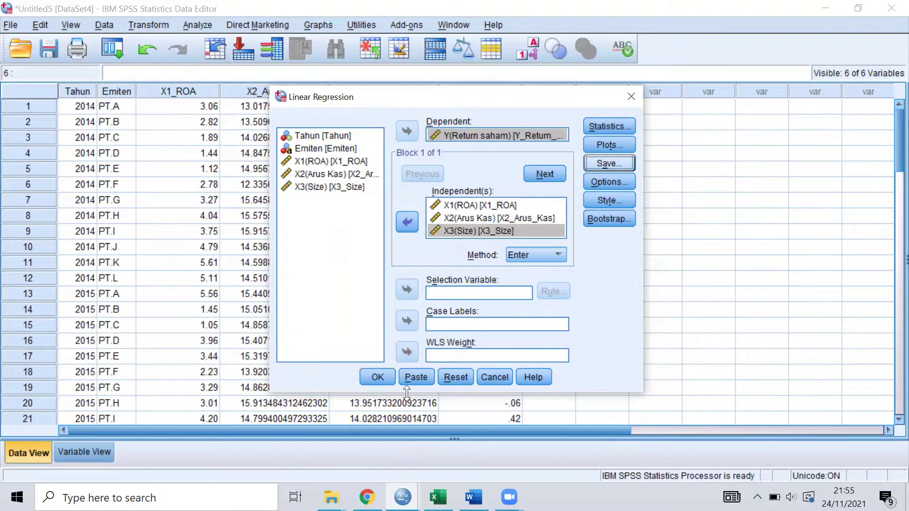
pyautogui.click(364, 378)
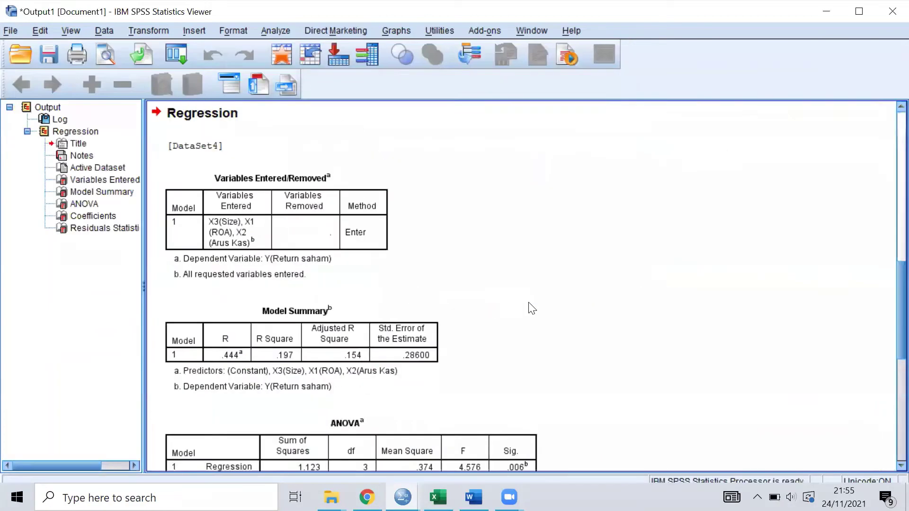
# - Return to the data and run a legacy One-Sample Kolmogorov-Smirnov test of the unstandardized residual against the Normal distribution
pyautogui.hotkey('alt', 'Tab')
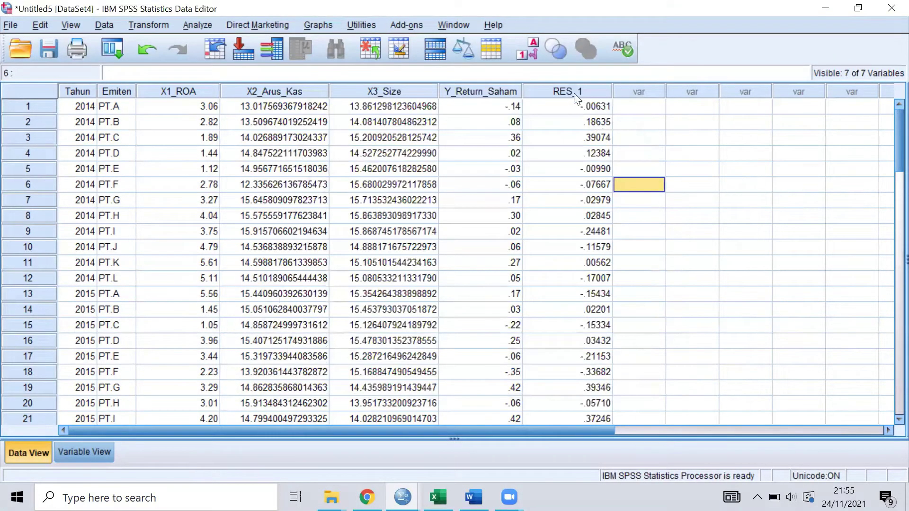
pyautogui.click(559, 92)
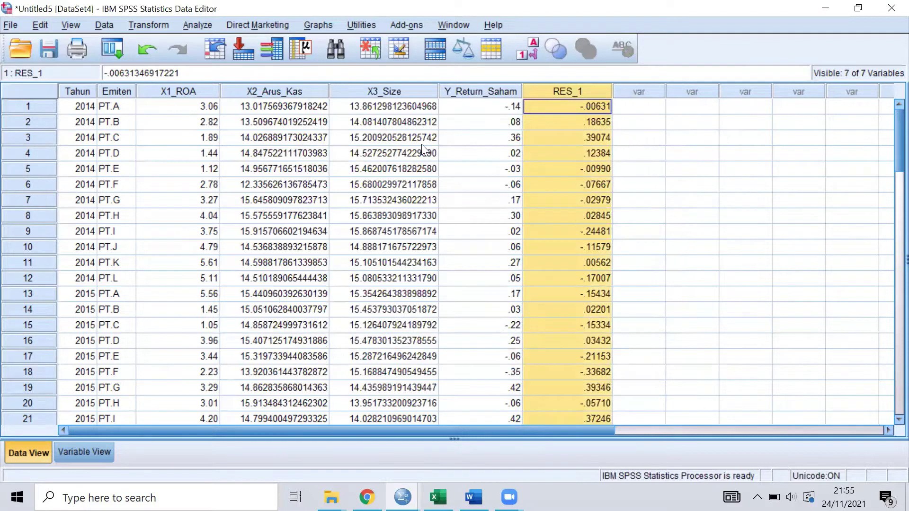
pyautogui.click(203, 23)
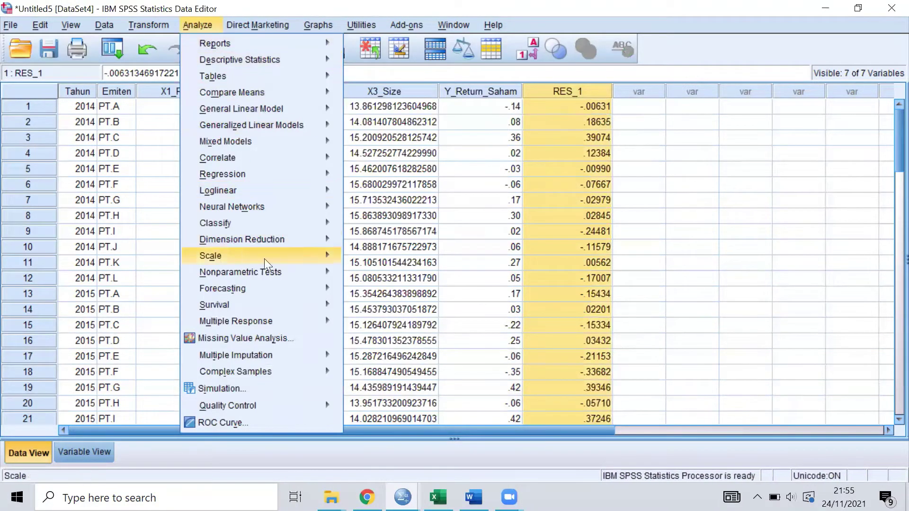
pyautogui.moveTo(330, 273)
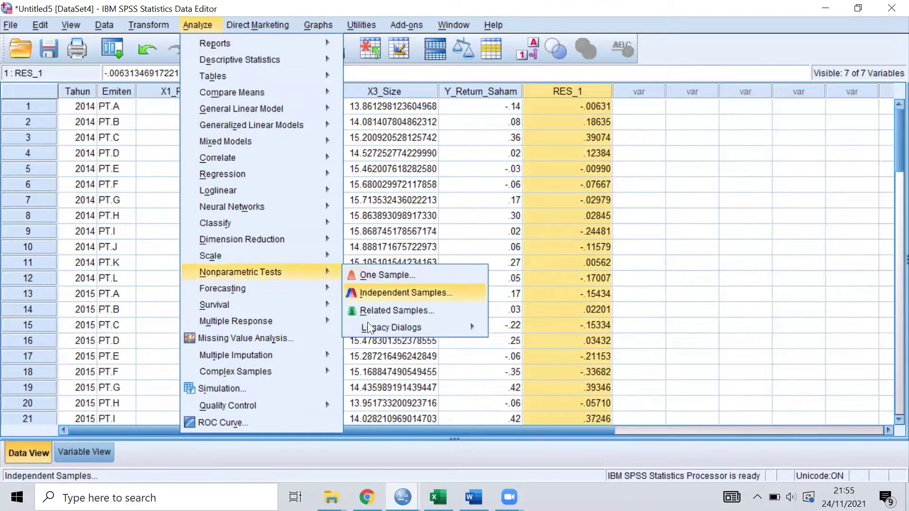
pyautogui.moveTo(368, 329)
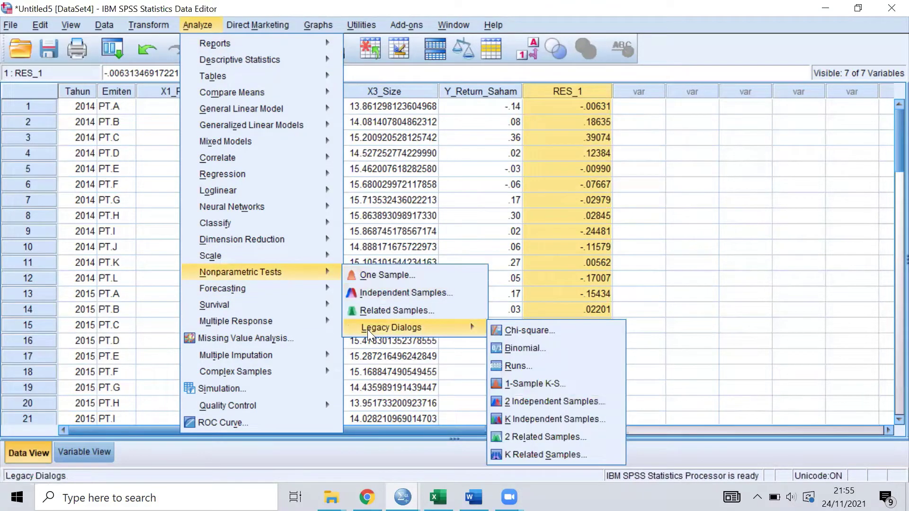
pyautogui.click(520, 384)
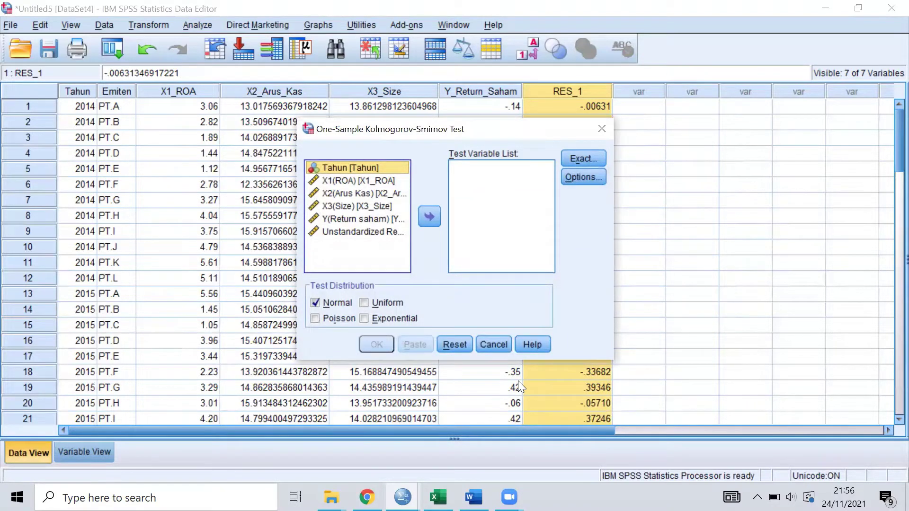
pyautogui.click(362, 235)
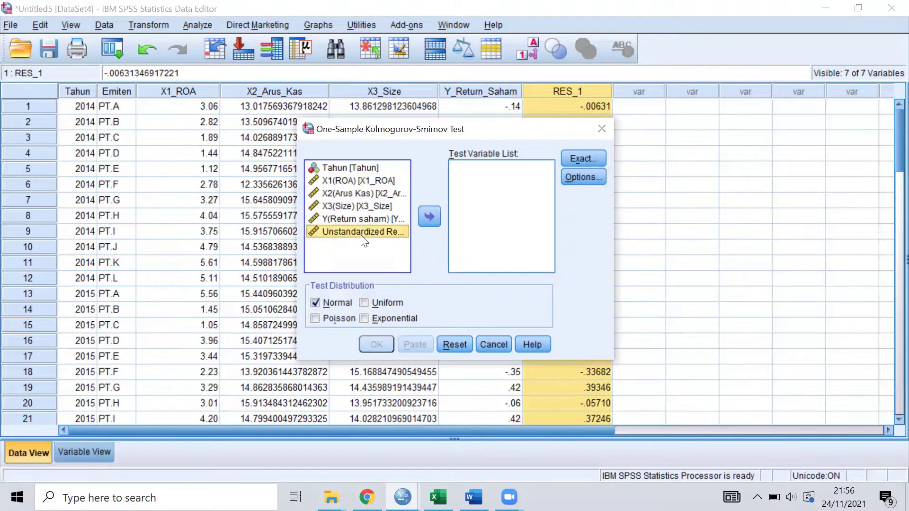
pyautogui.click(424, 217)
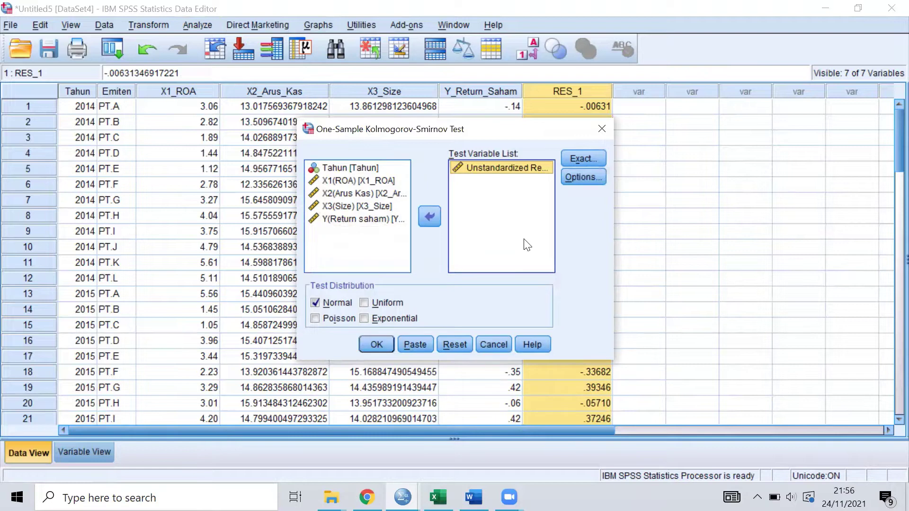
pyautogui.click(375, 344)
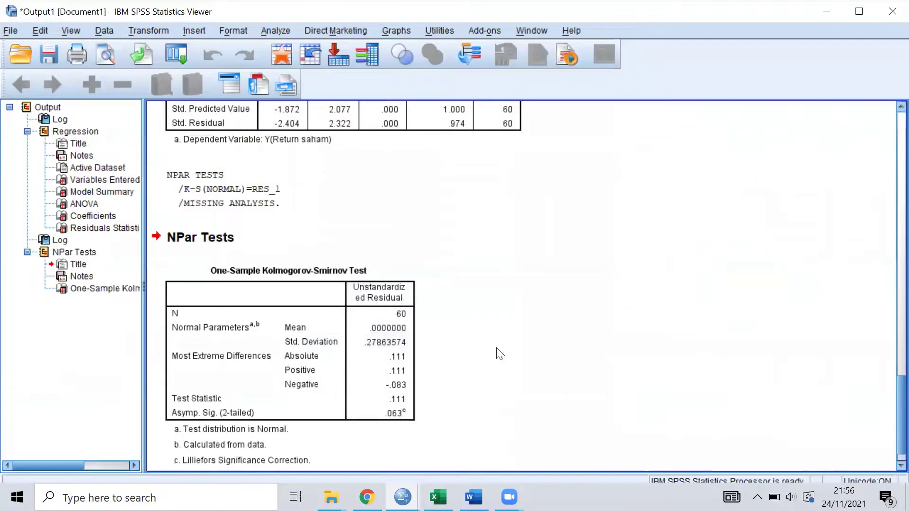
# - Copy the One-Sample Kolmogorov-Smirnov Test table from the output
pyautogui.click(369, 320)
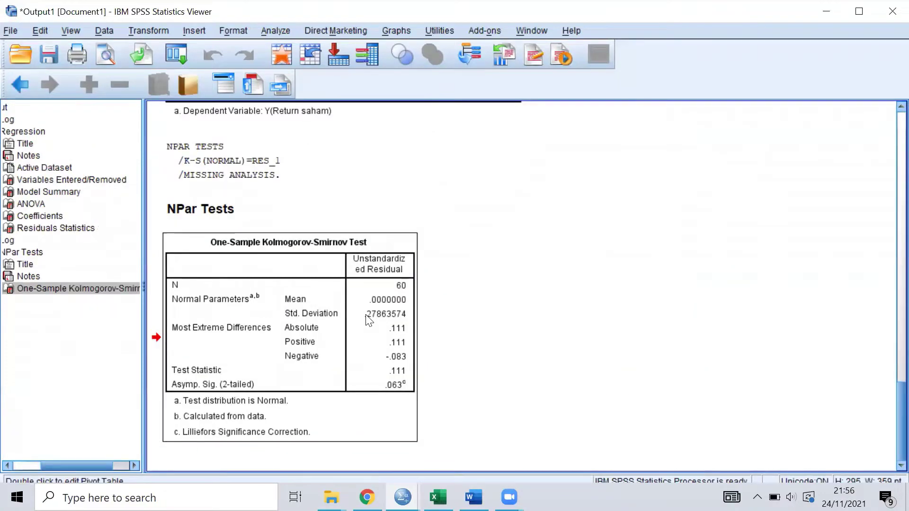
pyautogui.rightClick(392, 251)
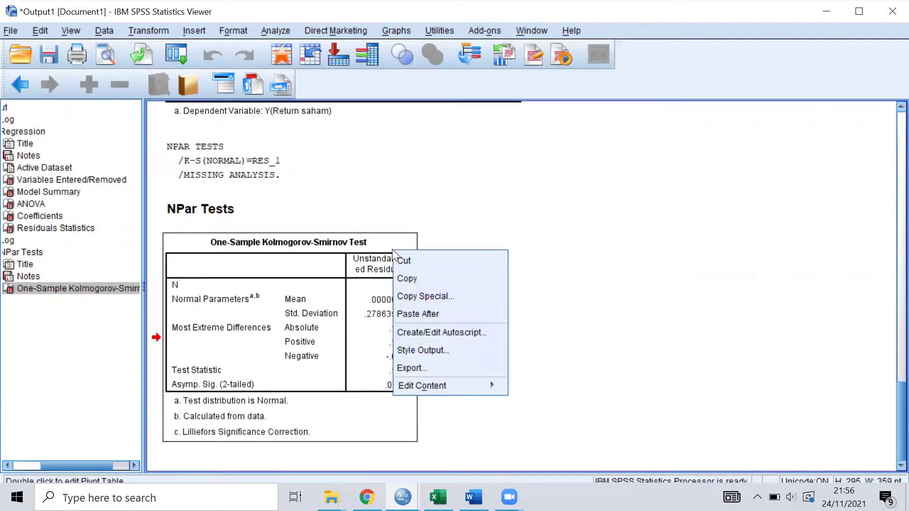
pyautogui.click(400, 278)
# - Switch to the Word report and paste the Kolmogorov-Smirnov table on a new line below the Uji Normalitas decision criteria
pyautogui.hotkey('alt', 'Tab')
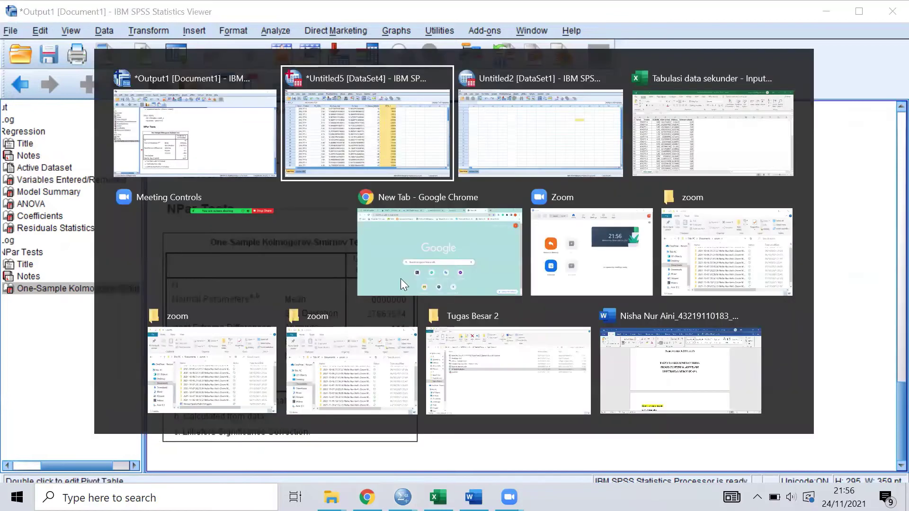
pyautogui.hotkey('alt', 'Tab')
pyautogui.hotkey('alt', 'Tab')
pyautogui.hotkey('alt', 'Tab')
pyautogui.hotkey('alt', 'Tab')
pyautogui.hotkey('alt', 'Tab')
pyautogui.hotkey('alt', 'Tab')
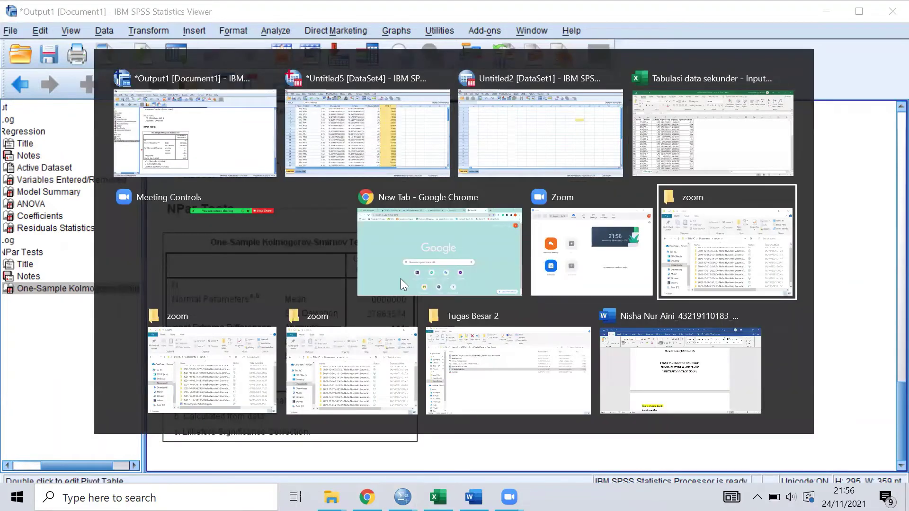
pyautogui.scroll(-6, 412, 296)
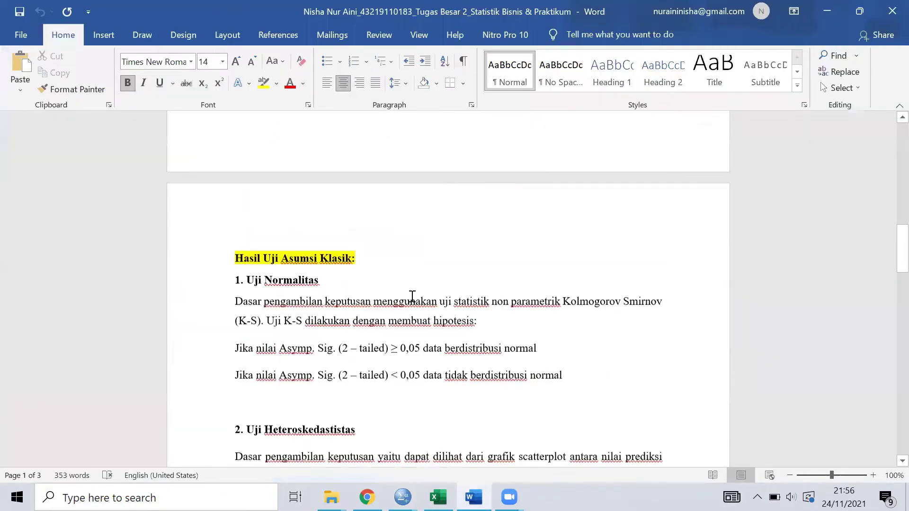
pyautogui.scroll(1, 474, 292)
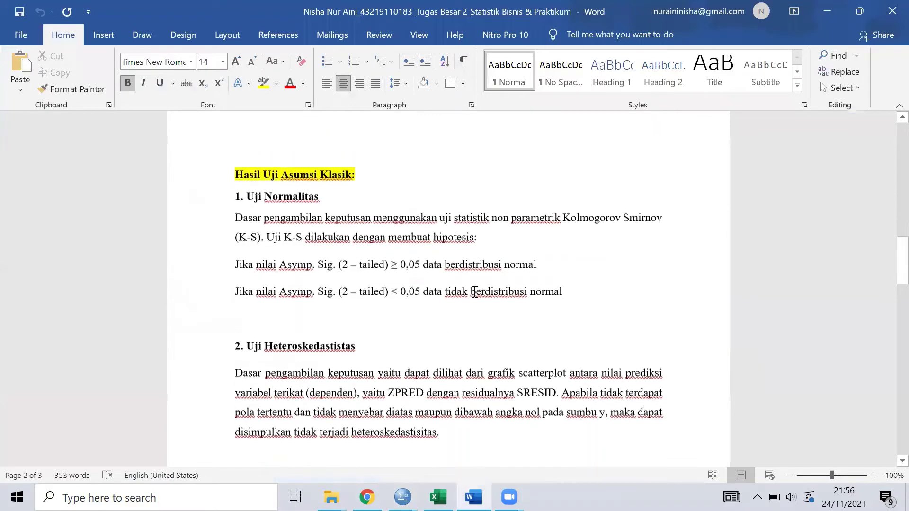
pyautogui.click(580, 288)
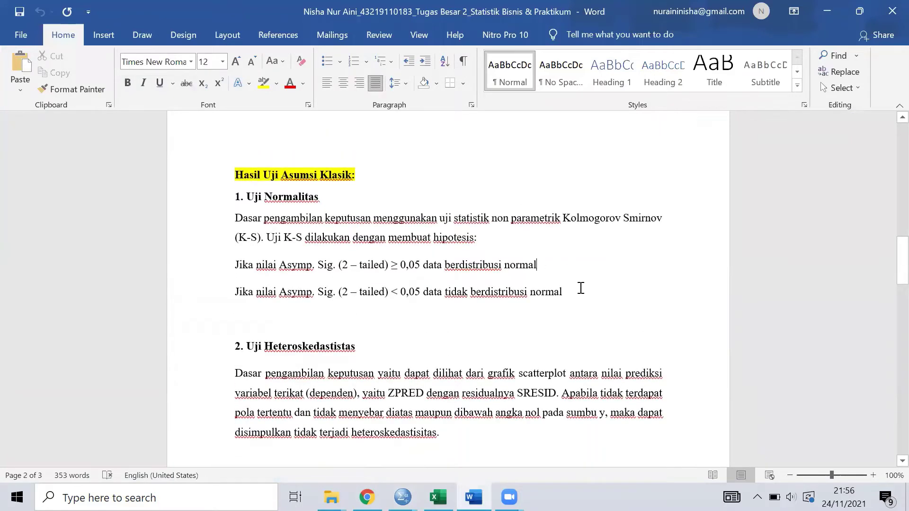
pyautogui.press('Return')
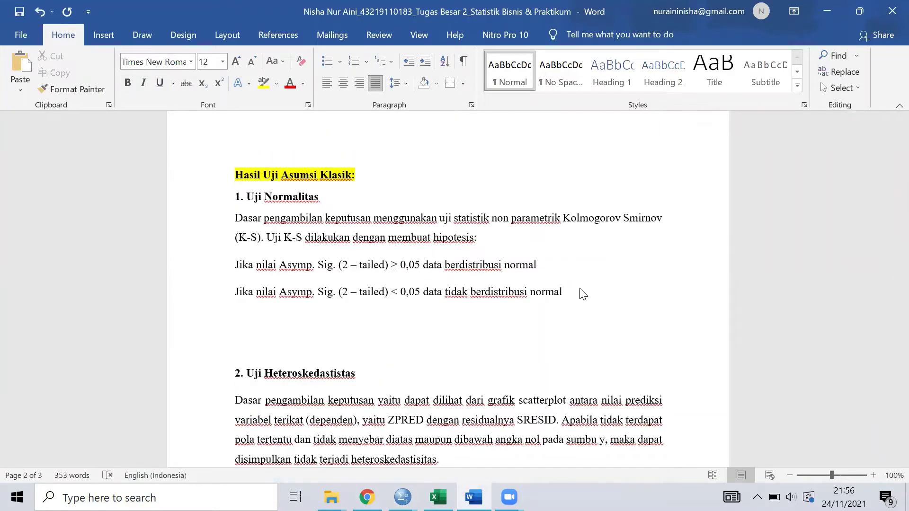
pyautogui.hotkey('ctrl', 'v')
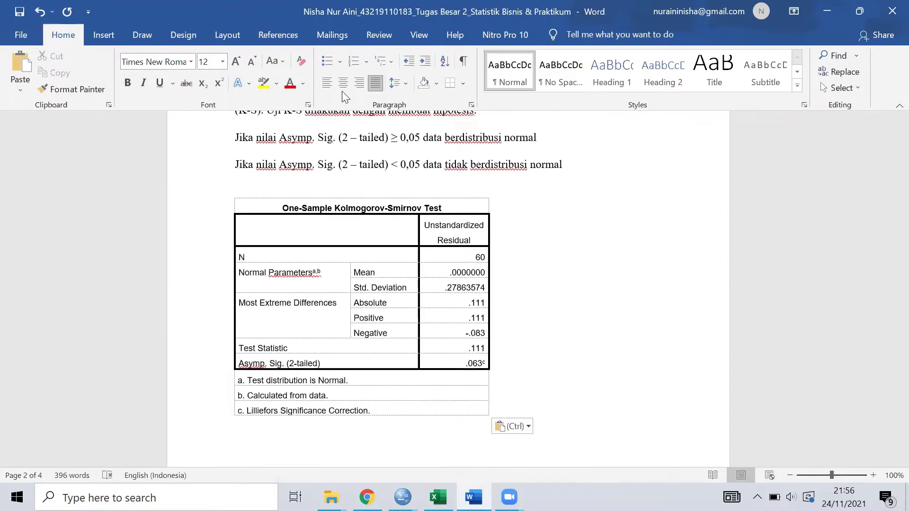
pyautogui.click(343, 83)
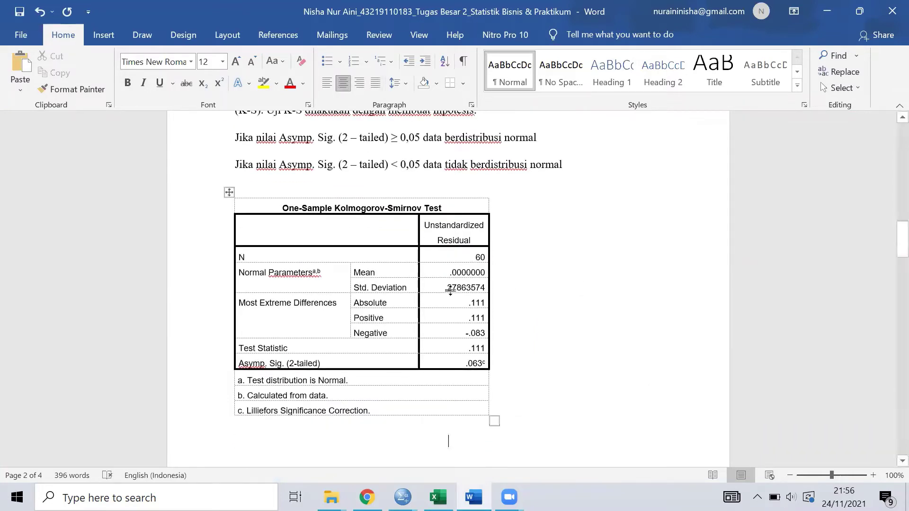
# - Compare the Asymp. Sig. (2-tailed) row of the pasted table with the 0,05 normality criteria written above it
pyautogui.scroll(-1, 619, 338)
pyautogui.scroll(2, 618, 338)
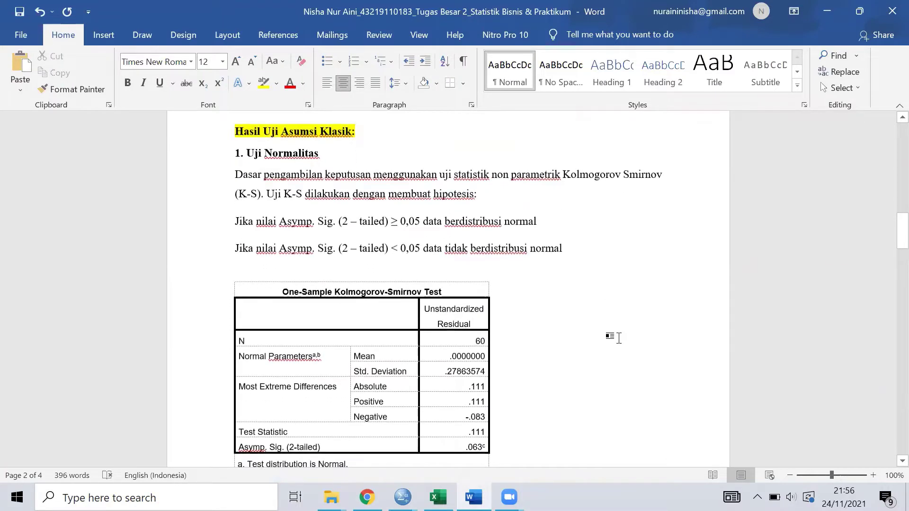
pyautogui.scroll(-3, 619, 338)
pyautogui.scroll(3, 618, 338)
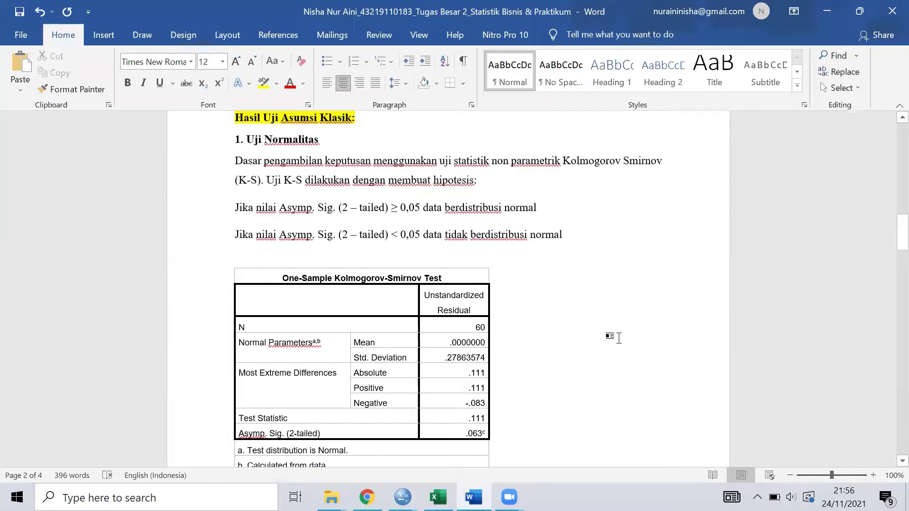
pyautogui.scroll(-1, 619, 338)
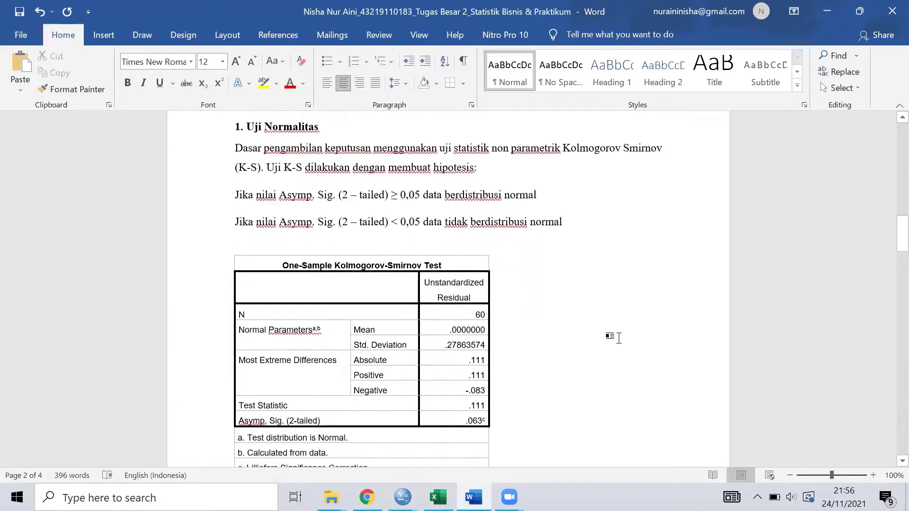
pyautogui.scroll(-1, 618, 338)
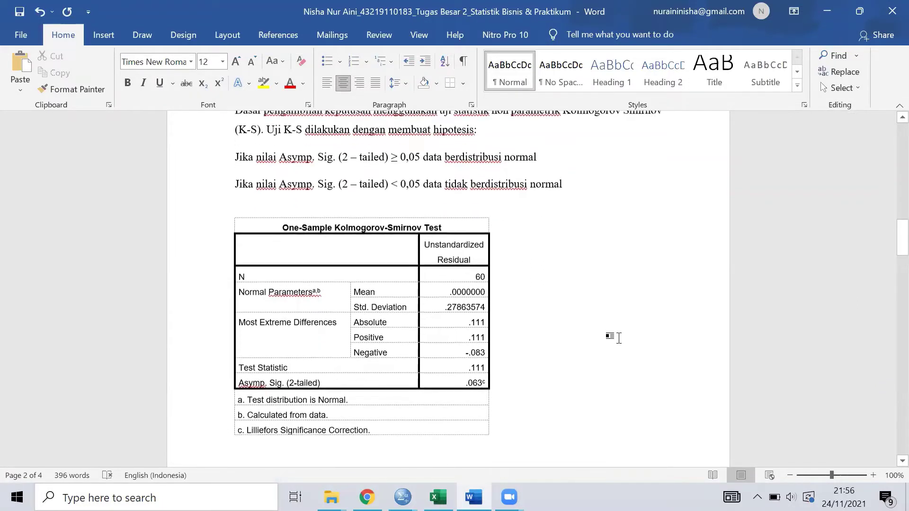
pyautogui.scroll(-1, 618, 337)
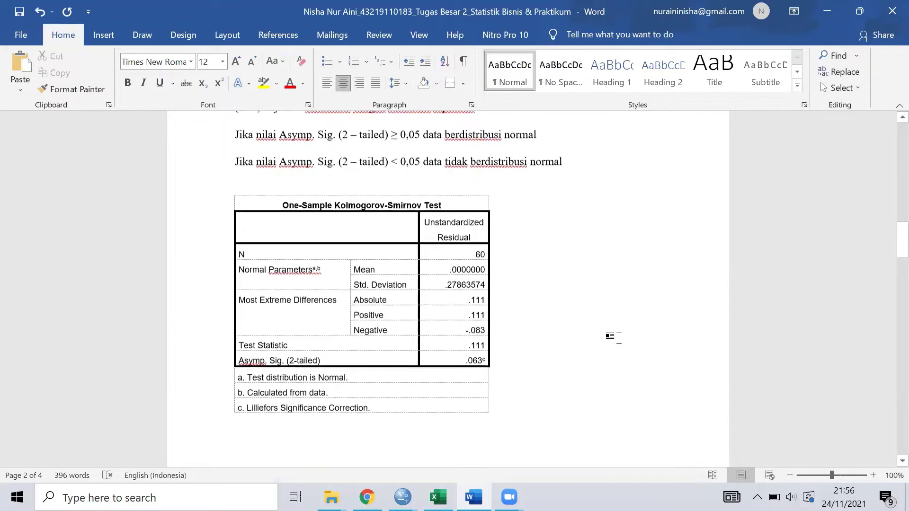
pyautogui.scroll(-1, 618, 337)
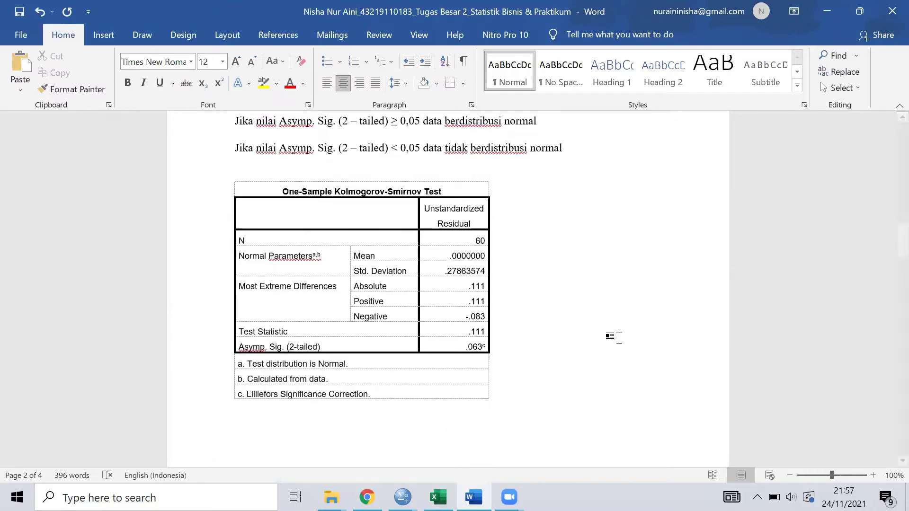
pyautogui.scroll(-1, 619, 337)
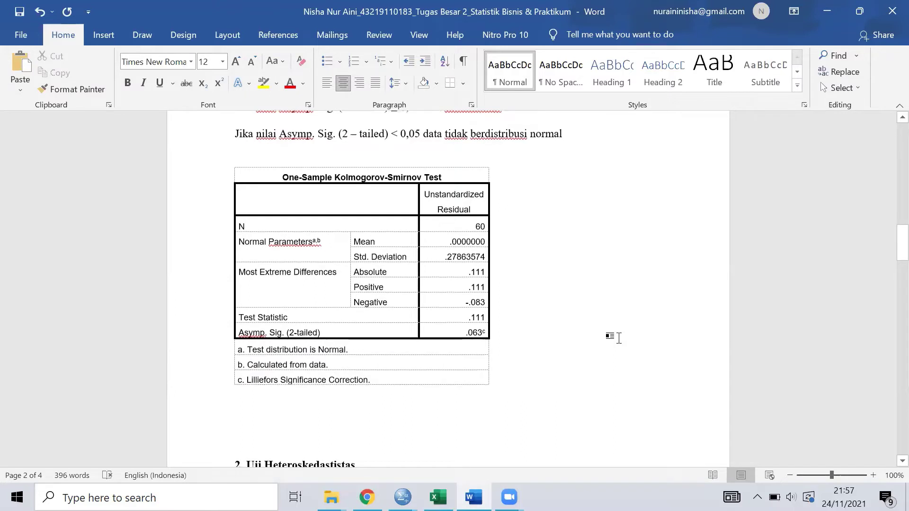
pyautogui.click(561, 134)
pyautogui.moveTo(426, 134); pyautogui.dragTo(360, 134)
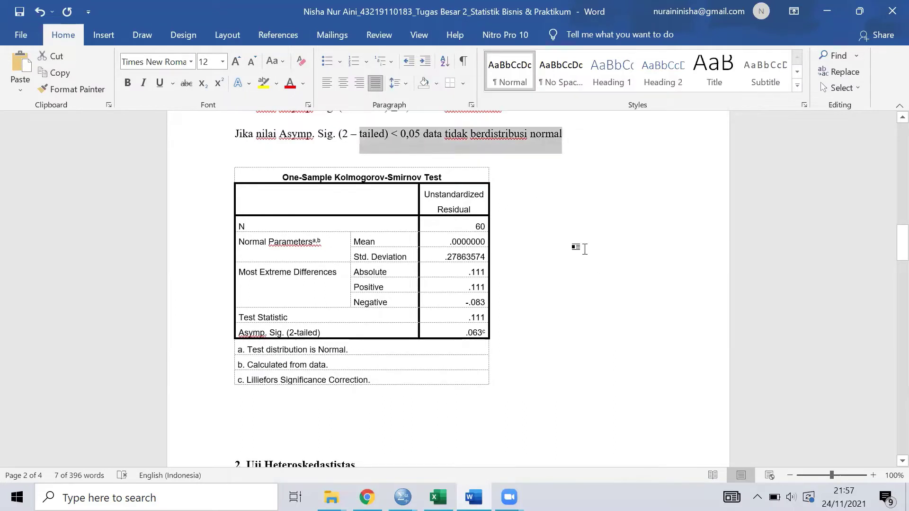
pyautogui.click(585, 249)
pyautogui.click(378, 420)
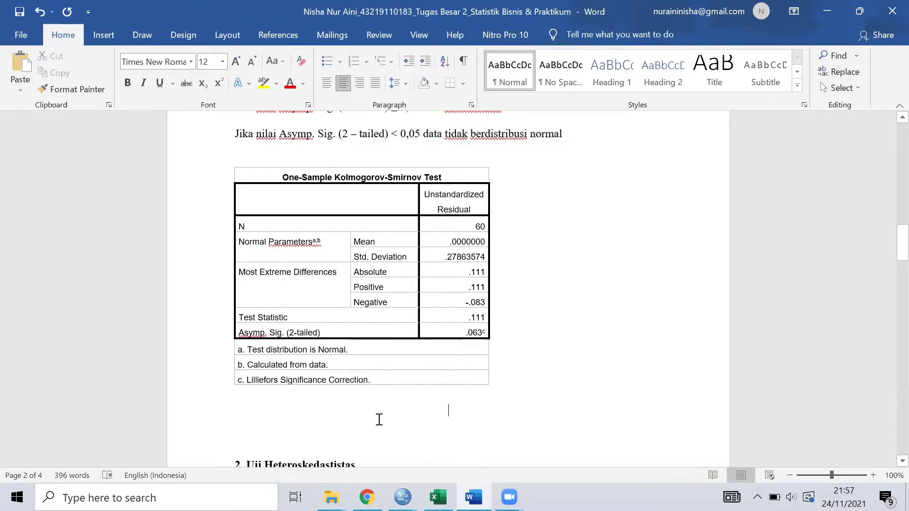
pyautogui.scroll(1, 559, 250)
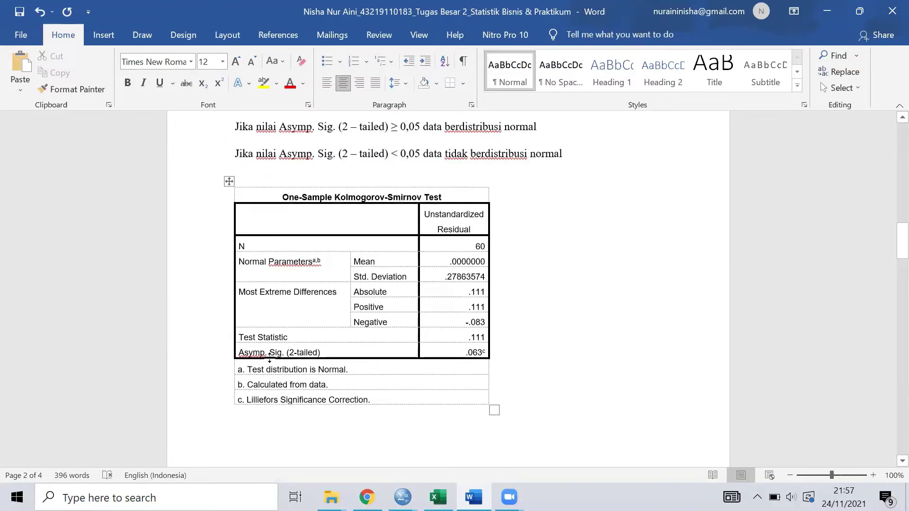
pyautogui.moveTo(314, 355); pyautogui.dragTo(353, 340)
pyautogui.moveTo(449, 358); pyautogui.dragTo(494, 350)
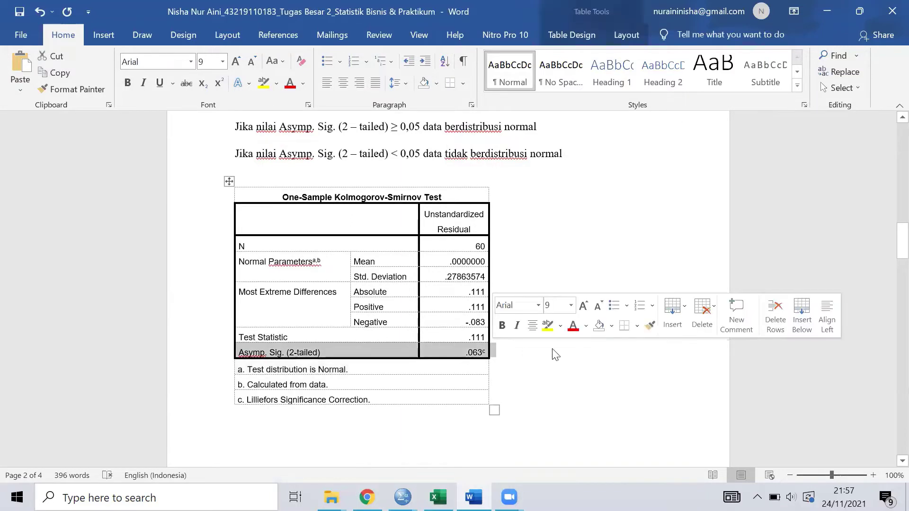
pyautogui.click(554, 354)
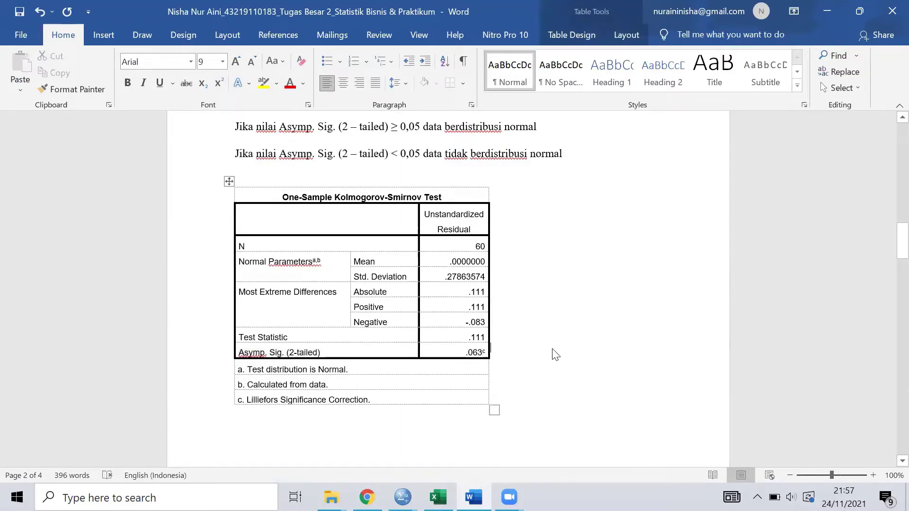
pyautogui.scroll(1, 554, 351)
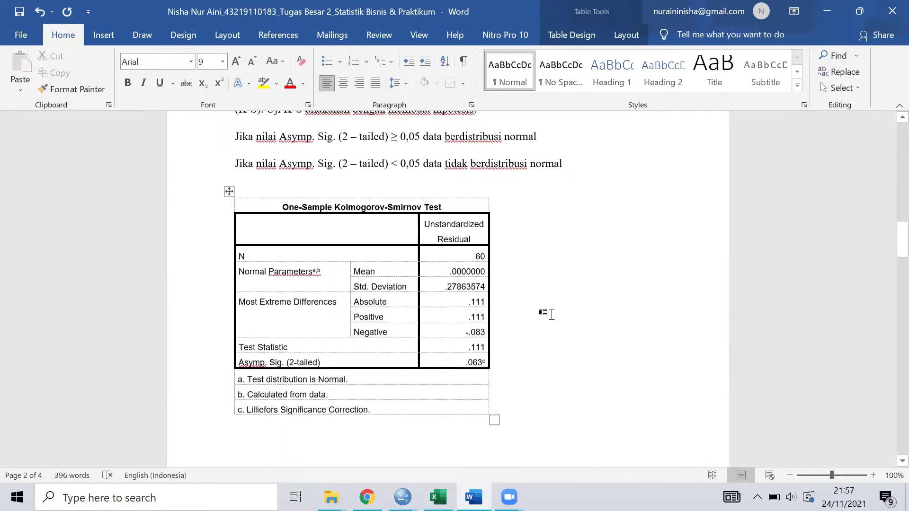
pyautogui.scroll(-1, 550, 314)
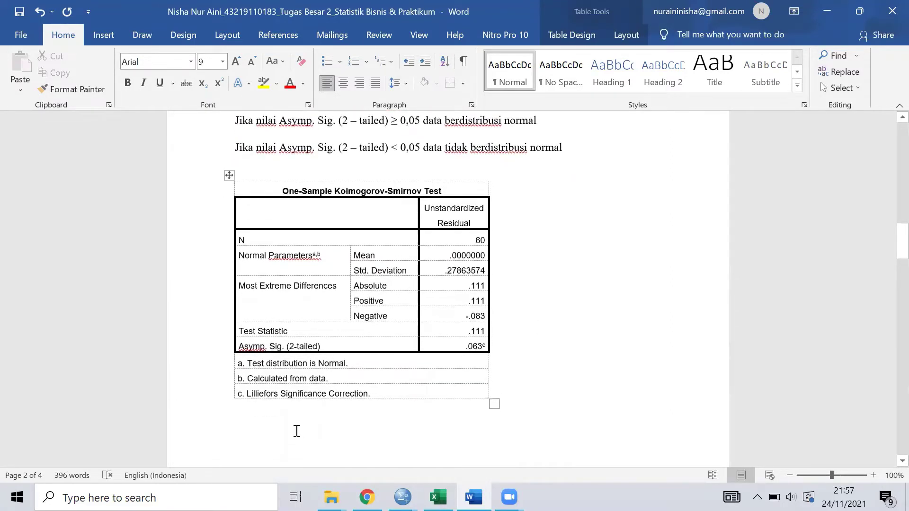
# - Write the left-aligned conclusion "Data ini berdistribusi normal" below the table, leaving one blank line before the Uji Heteroskedastistas heading
pyautogui.click(297, 430)
pyautogui.hotkey('ctrl', 'l')
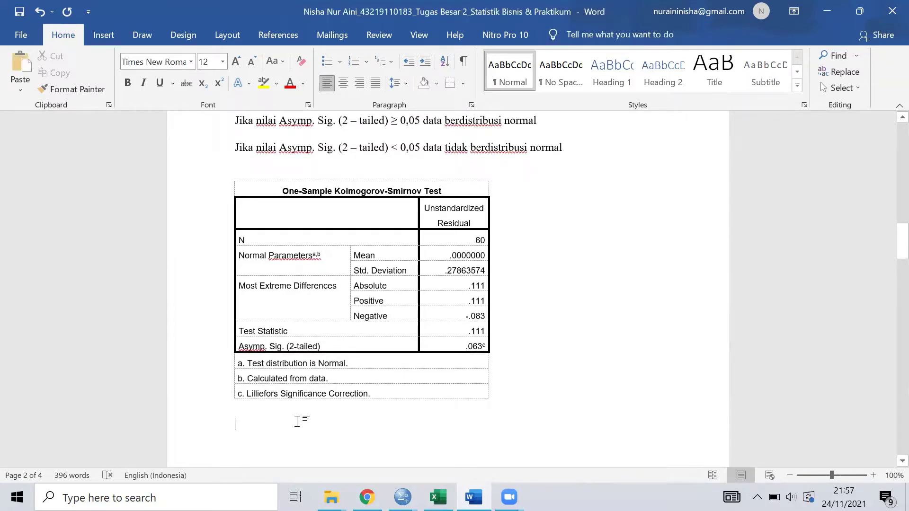
pyautogui.write('Data ini ')
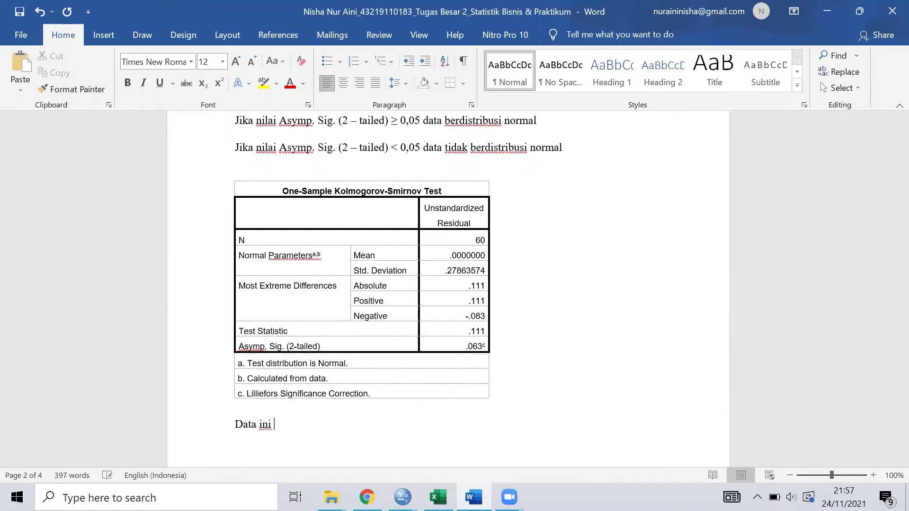
pyautogui.write('berdistribusi normal')
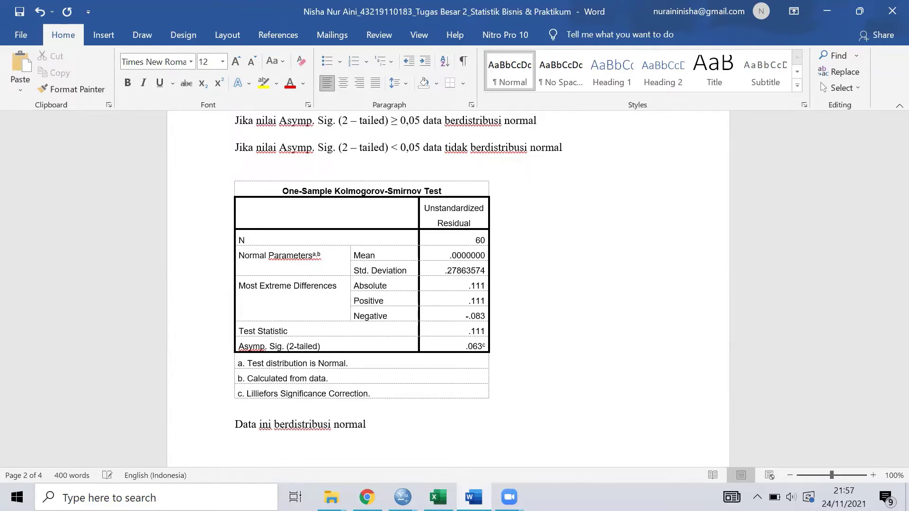
pyautogui.press('Down')
pyautogui.scroll(-1, 448, 284)
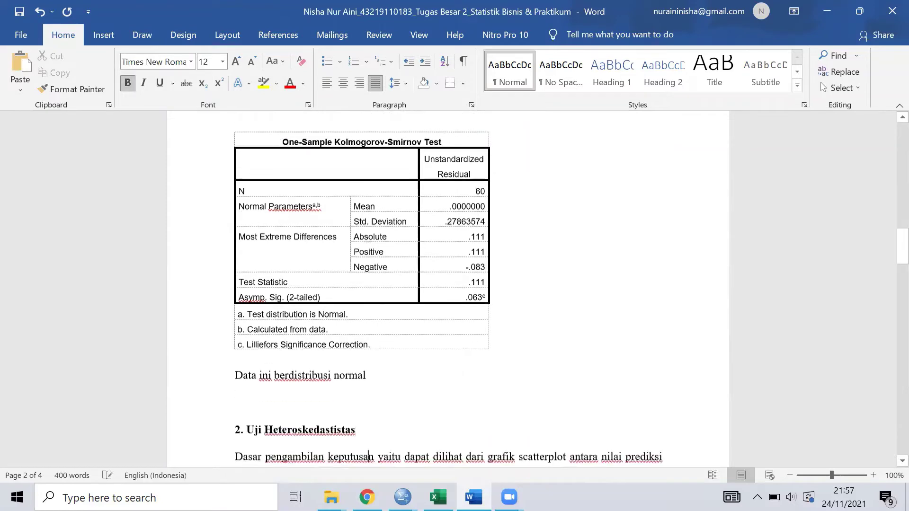
pyautogui.press('Delete')
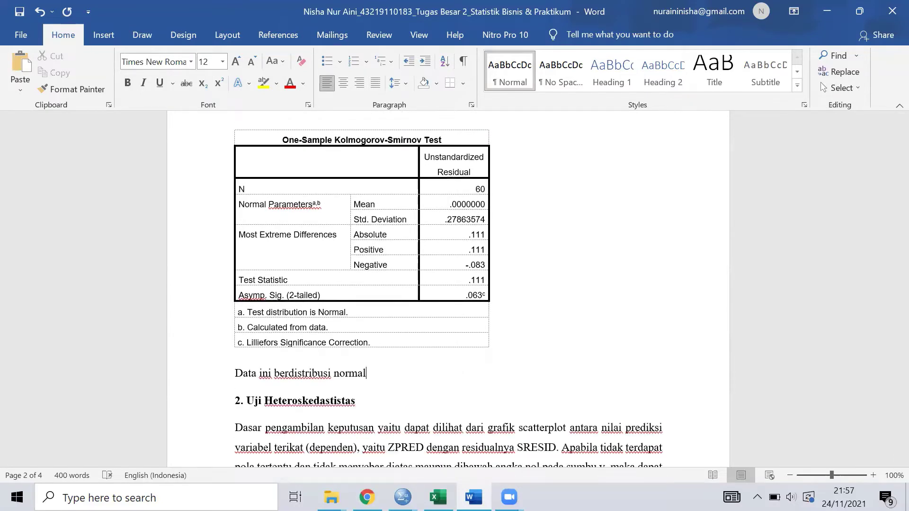
pyautogui.press('Return')
# - Switch to the SPSS dataset containing RES_1 and open Linear Regression, keeping Y(Return saham) as dependent and X1(ROA), X2(Arus Kas), X3(Size) as independents
pyautogui.hotkey('alt', 'Tab')
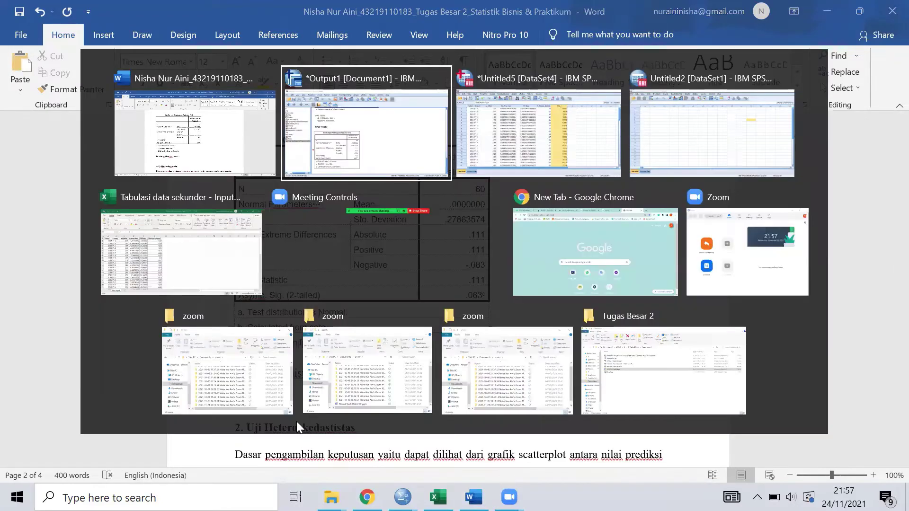
pyautogui.hotkey('alt', 'Tab')
pyautogui.hotkey('alt', 'Tab')
pyautogui.hotkey('alt', 'shift', 'Tab')
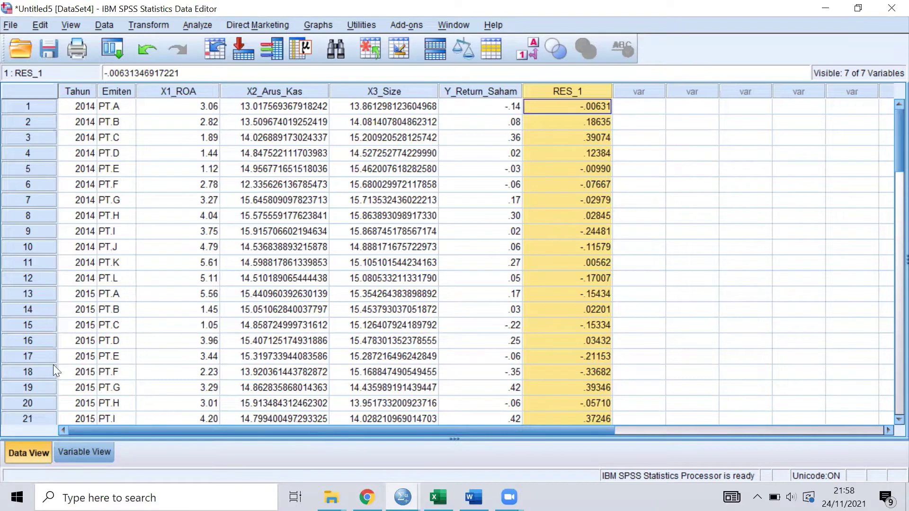
pyautogui.click(187, 169)
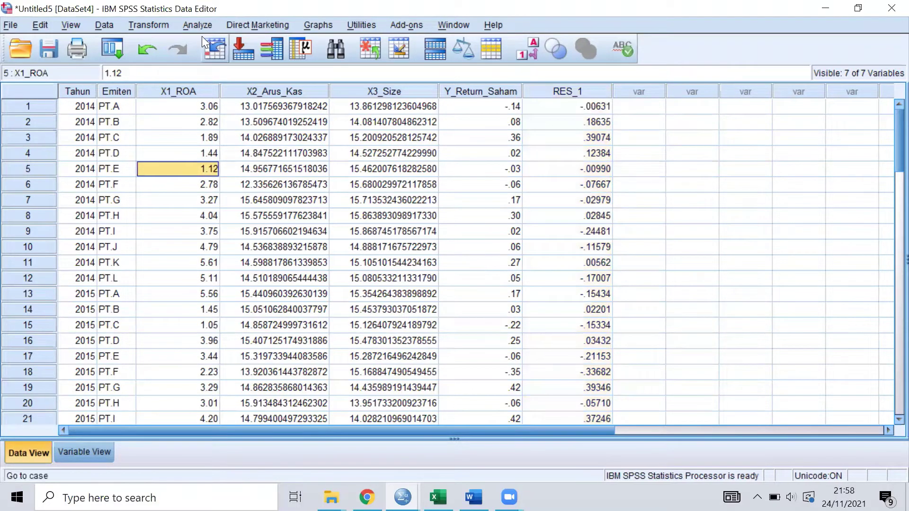
pyautogui.click(185, 26)
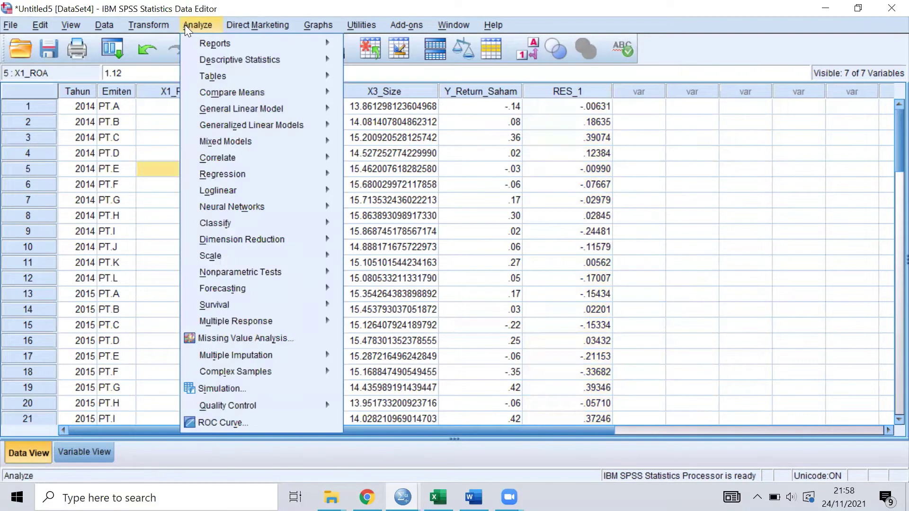
pyautogui.moveTo(238, 174)
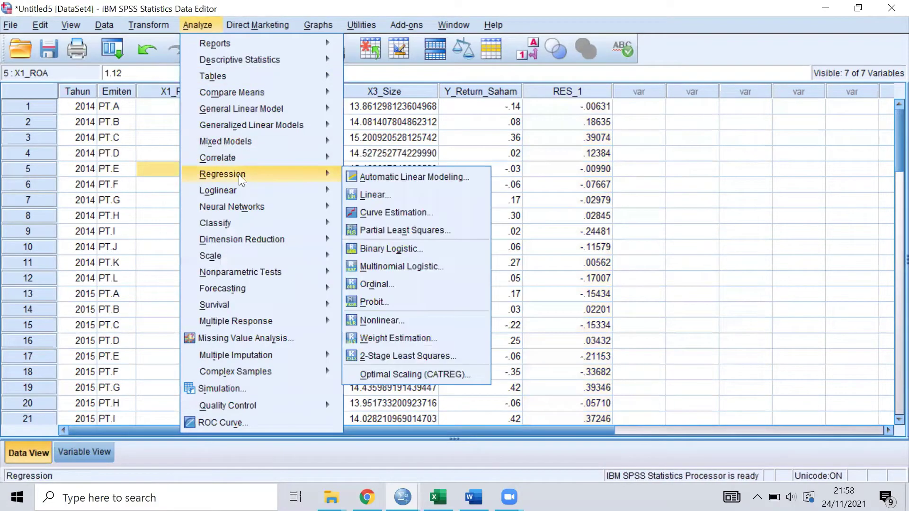
pyautogui.click(368, 199)
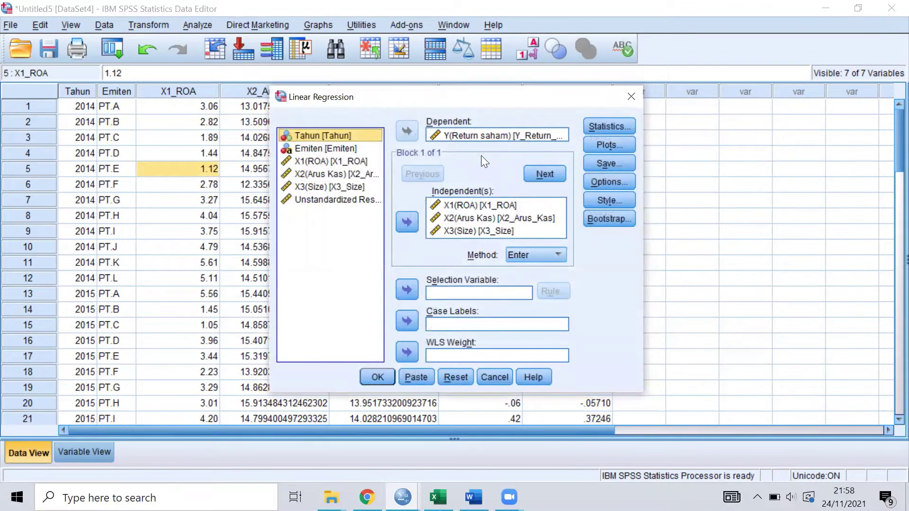
pyautogui.click(475, 228)
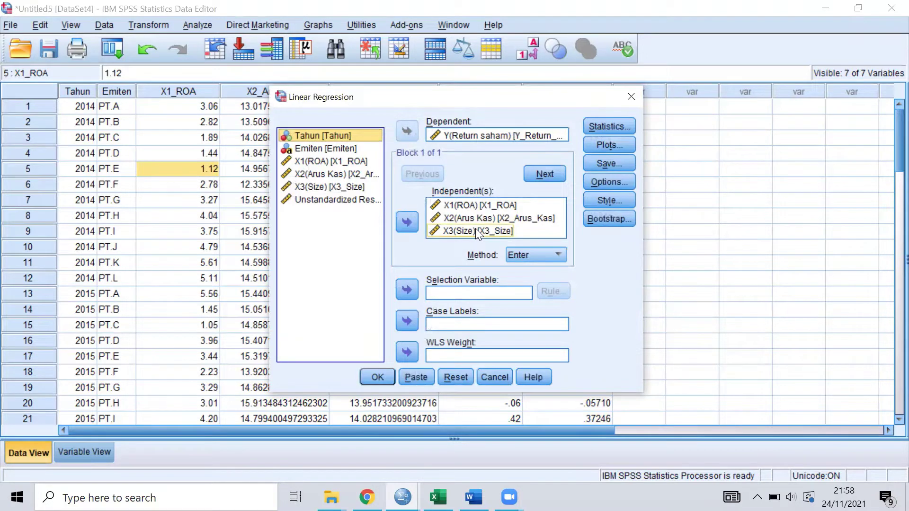
# - Set the regression scatterplot to *SRESID on Y and *ZPRED on X, and run the regression
pyautogui.click(607, 145)
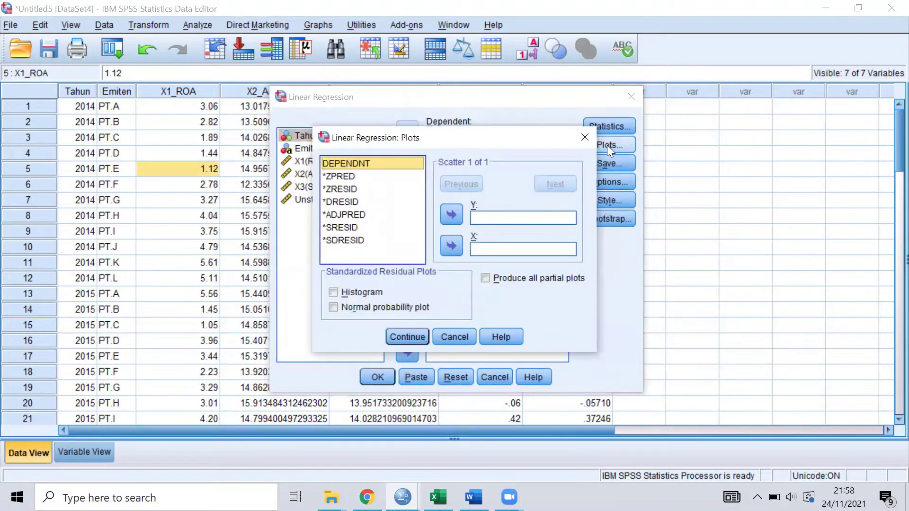
pyautogui.click(344, 228)
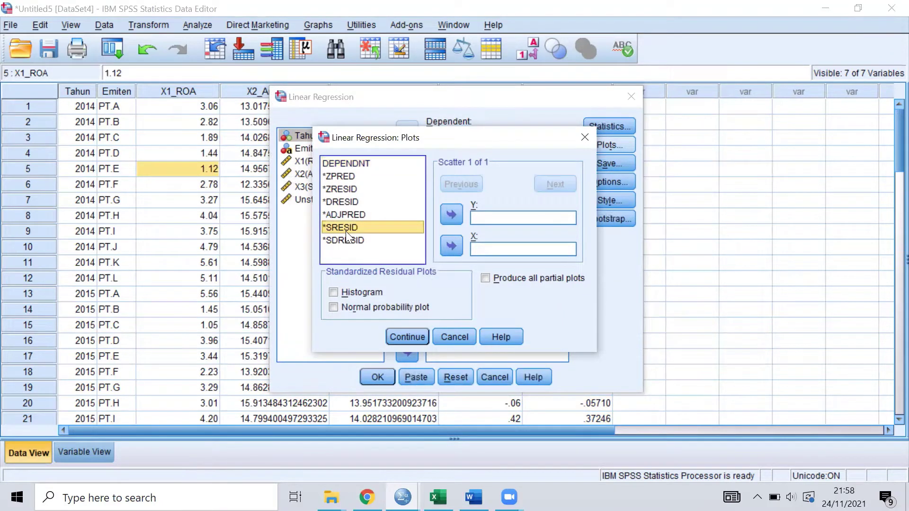
pyautogui.click(452, 216)
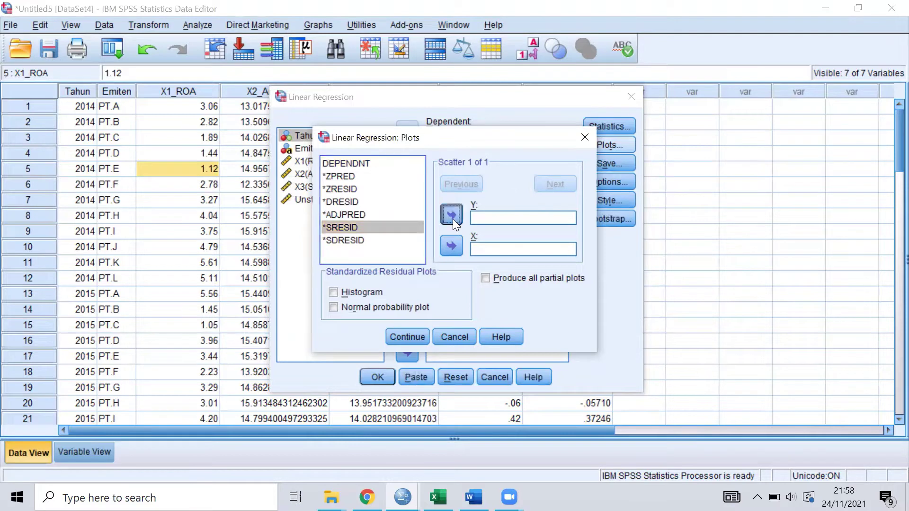
pyautogui.click(350, 175)
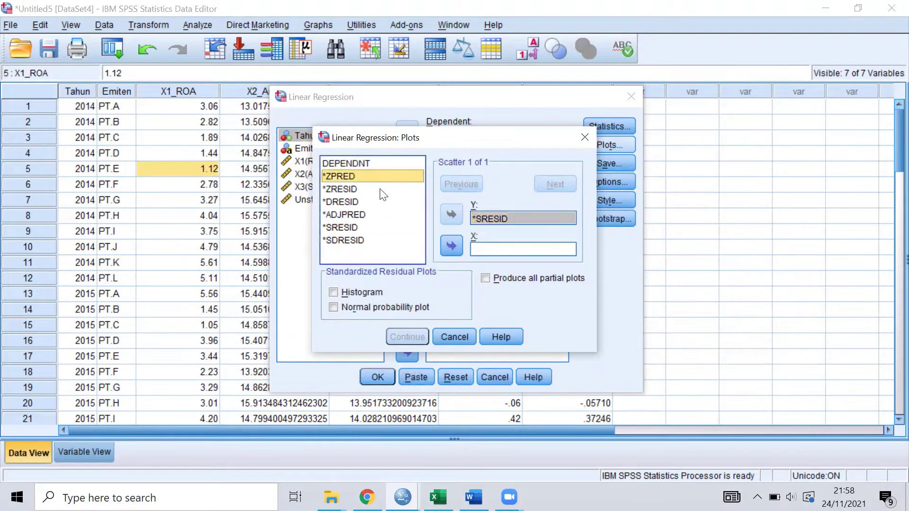
pyautogui.click(451, 245)
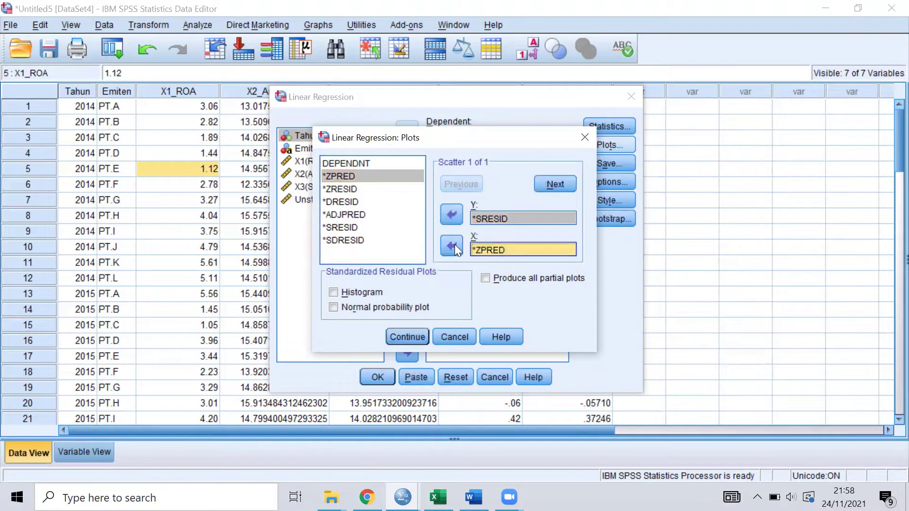
pyautogui.click(407, 334)
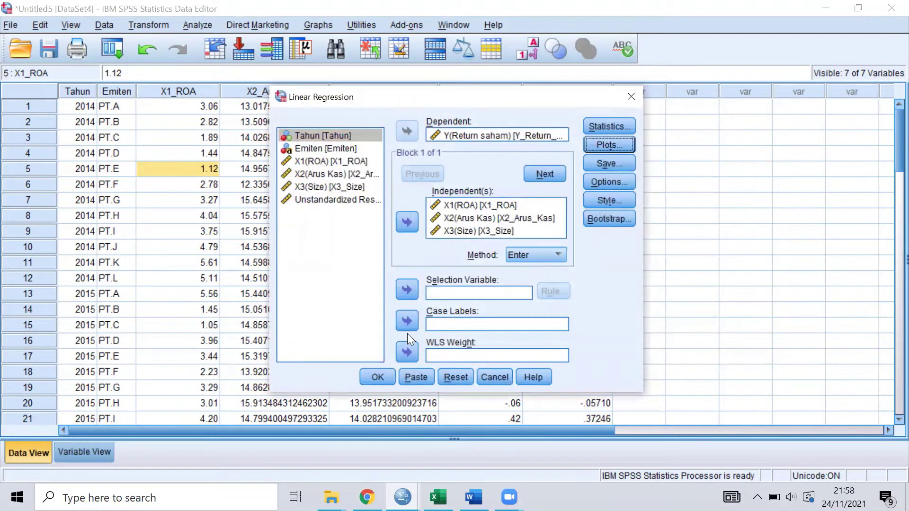
pyautogui.click(378, 376)
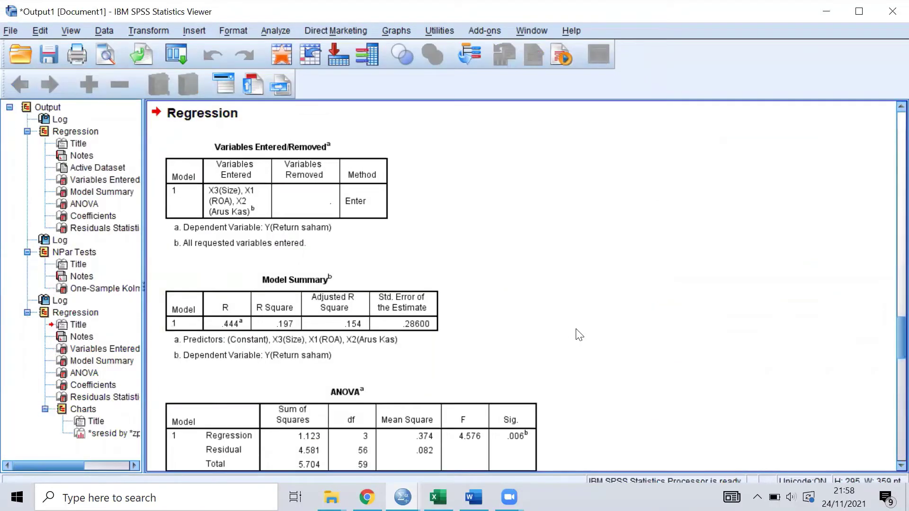
# - Copy the Regression Studentized Residual scatterplot from the Charts section of the output
pyautogui.scroll(-15, 578, 334)
pyautogui.scroll(3, 576, 329)
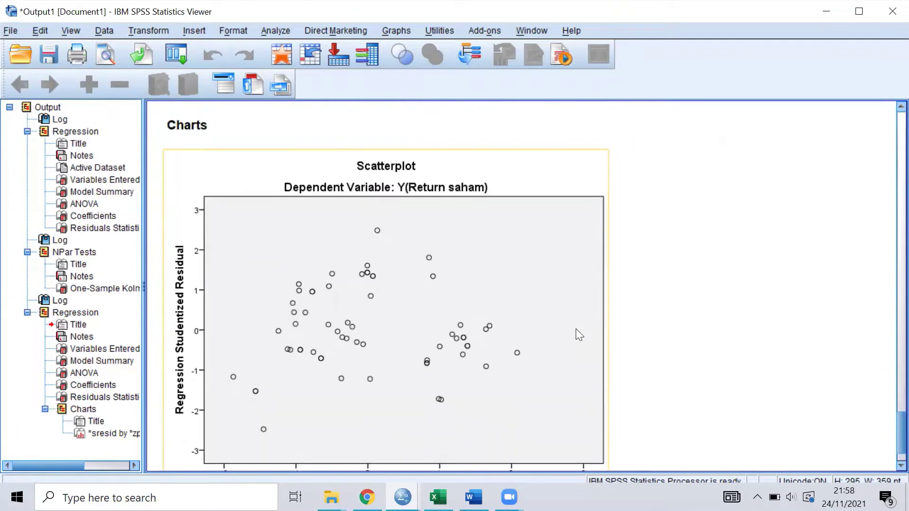
pyautogui.click(545, 185)
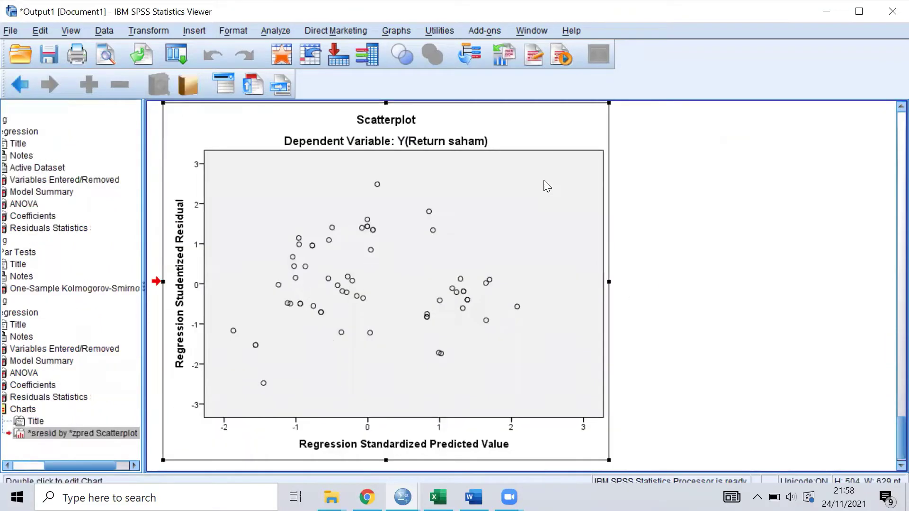
pyautogui.rightClick(525, 121)
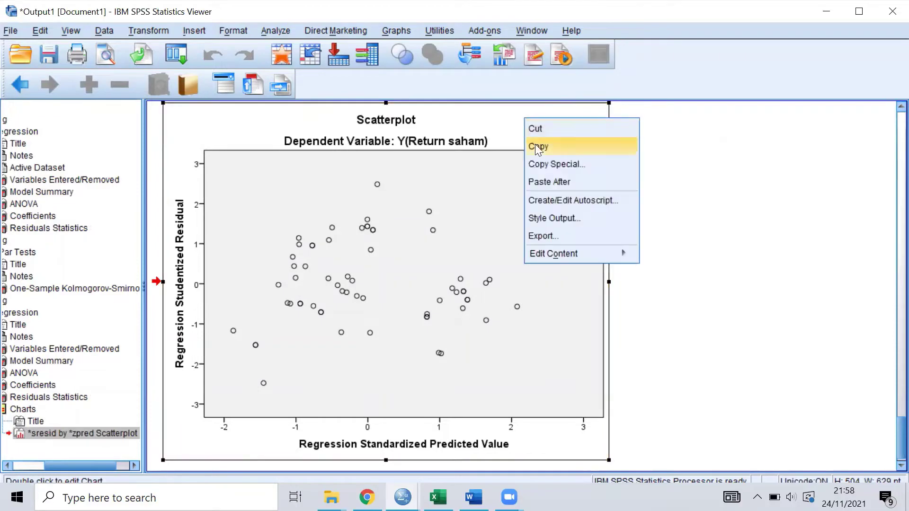
pyautogui.click(538, 147)
# - Switch to the Word report and paste the scatterplot on a new line below the Uji Heteroskedastistas decision criteria
pyautogui.hotkey('alt', 'Tab')
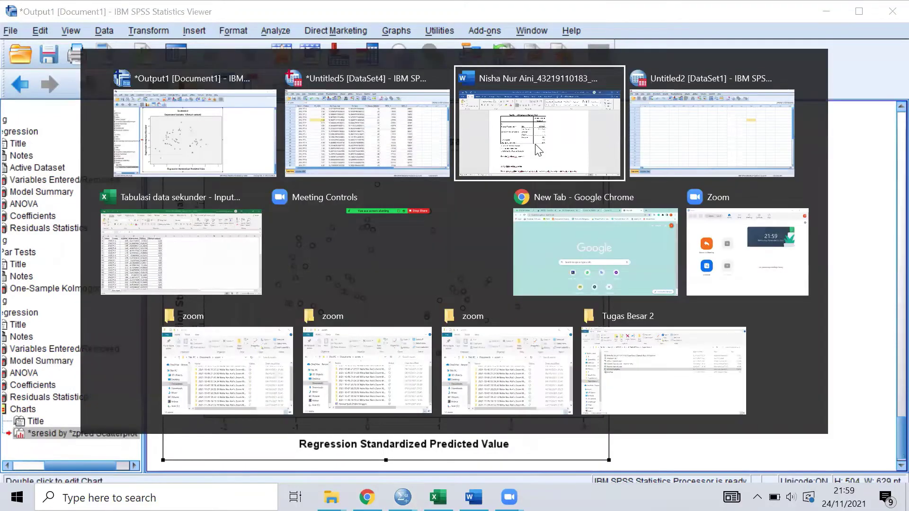
pyautogui.click(538, 151)
pyautogui.scroll(-5, 543, 273)
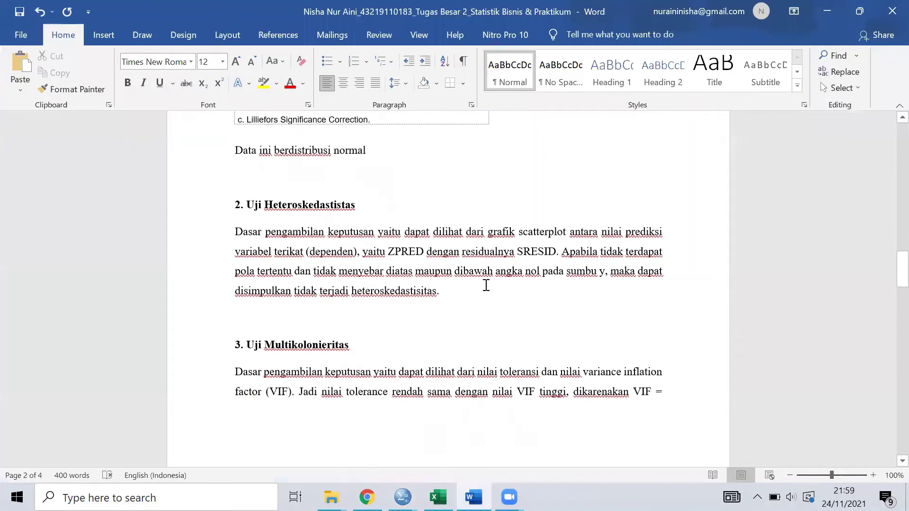
pyautogui.click(486, 285)
pyautogui.press('Return')
pyautogui.hotkey('ctrl', 'v')
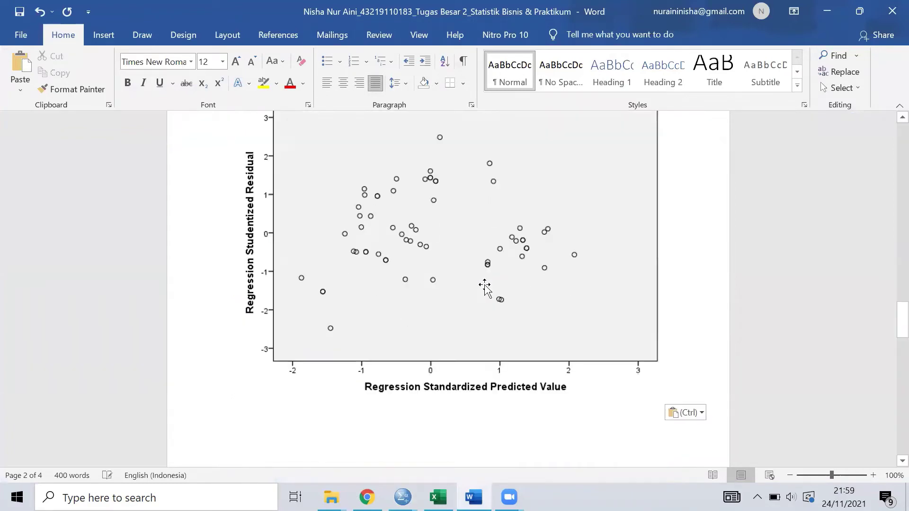
# - Compare the spread of points around zero on the pasted scatterplot's Y axis with the Uji Heteroskedastistas decision criteria
pyautogui.scroll(10, 485, 286)
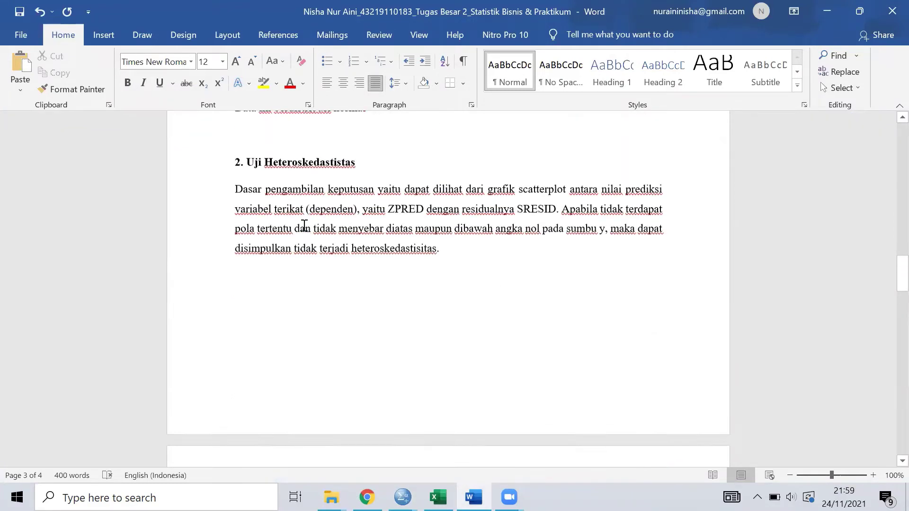
pyautogui.moveTo(235, 189); pyautogui.dragTo(436, 252)
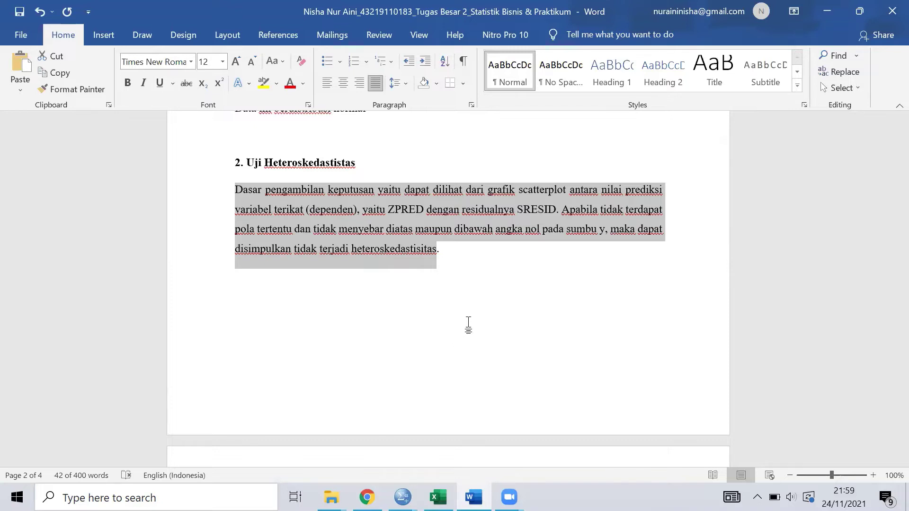
pyautogui.scroll(-1, 468, 326)
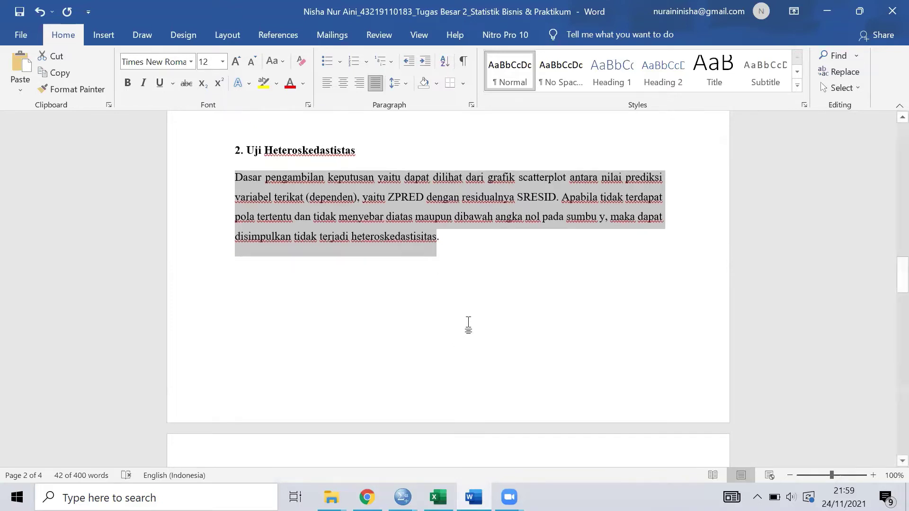
pyautogui.scroll(-8, 468, 326)
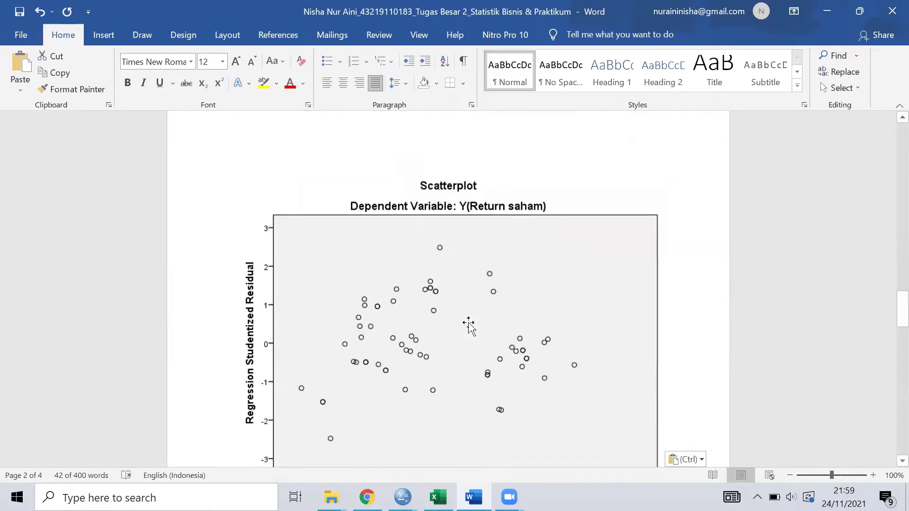
pyautogui.click(436, 256)
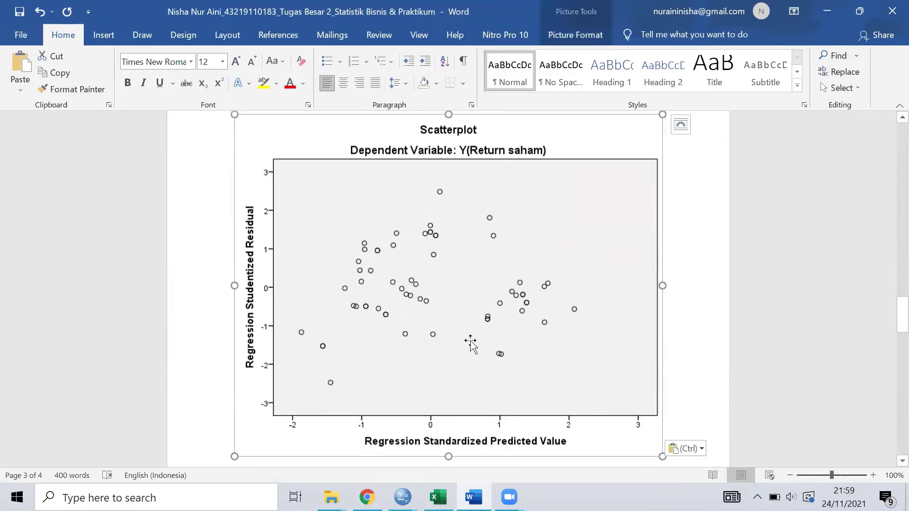
pyautogui.scroll(7, 470, 342)
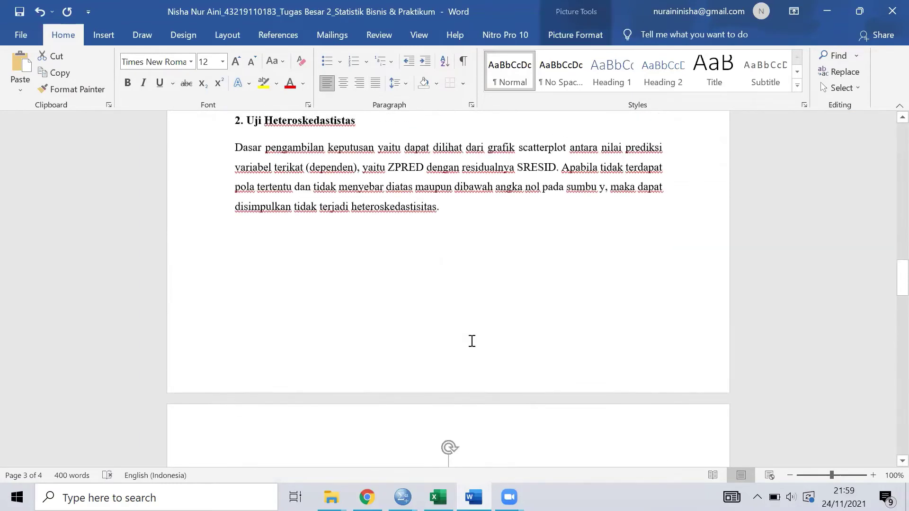
pyautogui.scroll(-3, 470, 342)
pyautogui.scroll(3, 471, 342)
pyautogui.scroll(-6, 471, 341)
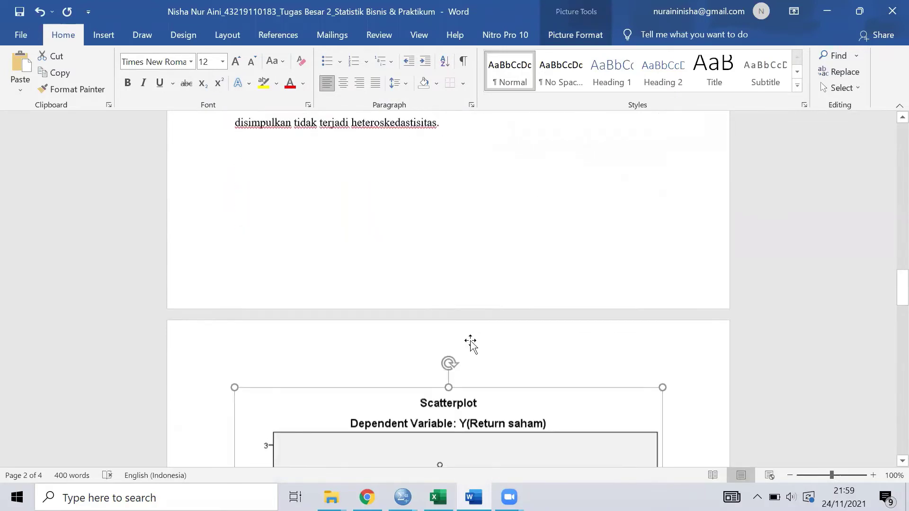
pyautogui.scroll(-5, 471, 342)
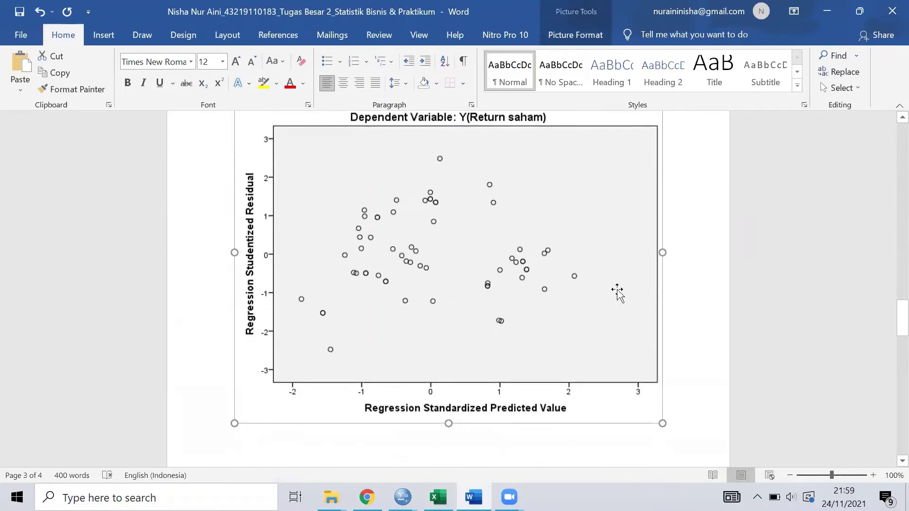
pyautogui.moveTo(617, 291); pyautogui.dragTo(520, 364)
# - Write "Data ini normal" on the line below the pasted scatterplot
pyautogui.scroll(-4, 369, 304)
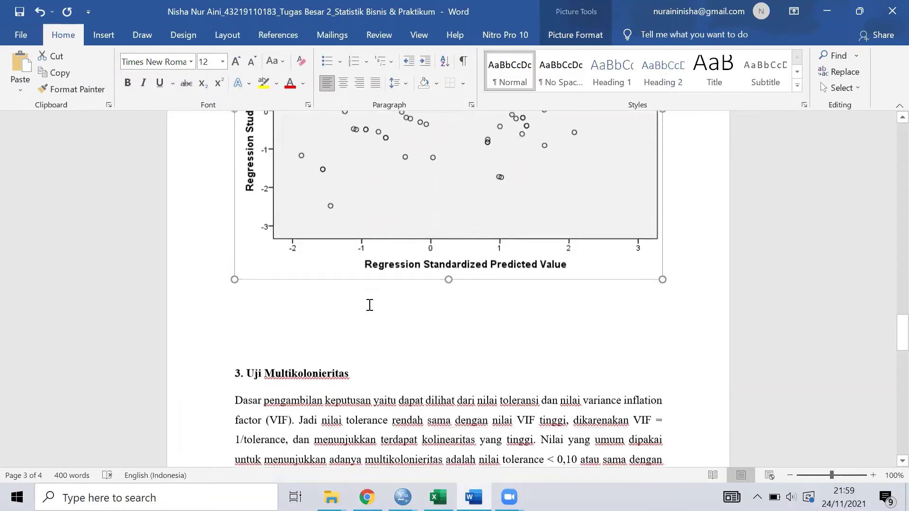
pyautogui.click(361, 303)
pyautogui.scroll(2, 361, 303)
pyautogui.write('Da')
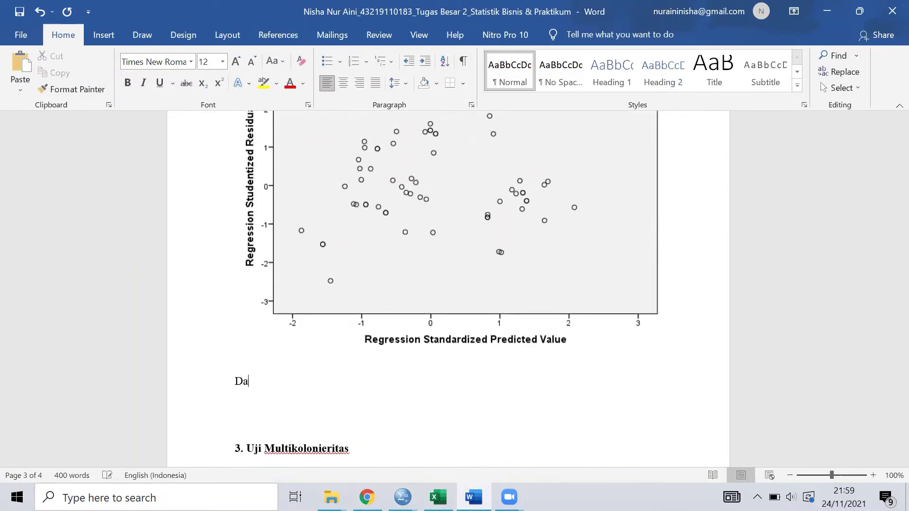
pyautogui.write('ta ini be')
pyautogui.press('BackSpace')
pyautogui.press('BackSpace')
pyautogui.write('normal')
# - Extend the conclusion below the scatterplot with "dan tidak terjadi heteroskedastisitas.", copying the phrase after "dan" from the heteroskedasticity criteria paragraph
pyautogui.scroll(8, 375, 411)
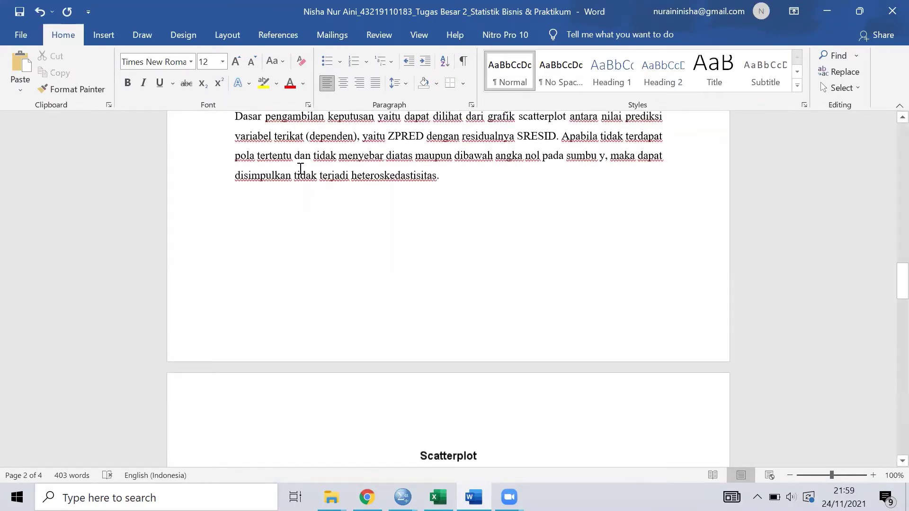
pyautogui.moveTo(293, 170); pyautogui.dragTo(463, 184)
pyautogui.hotkey('ctrl', 'c')
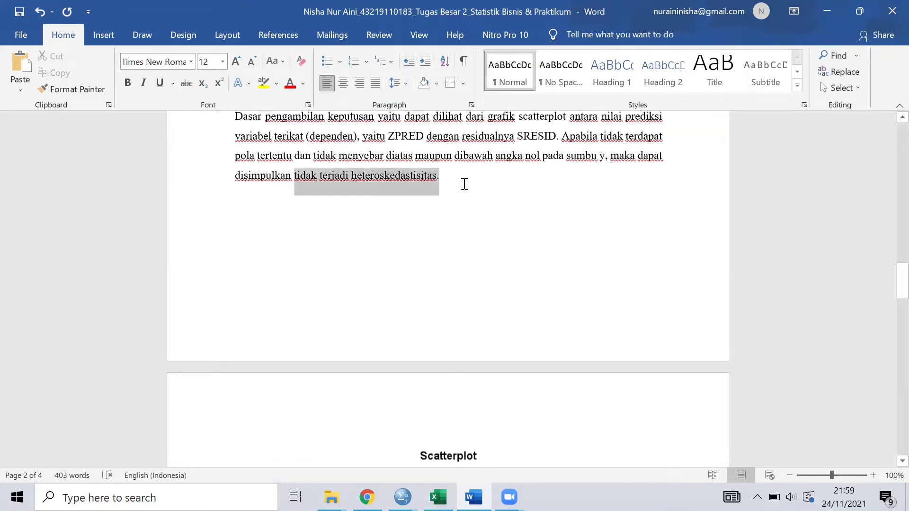
pyautogui.scroll(-10, 465, 184)
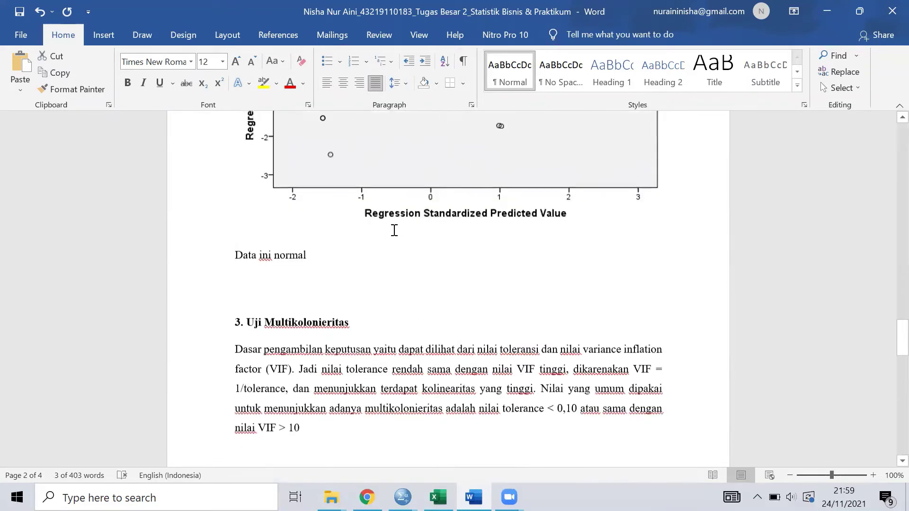
pyautogui.click(380, 250)
pyautogui.write('dan')
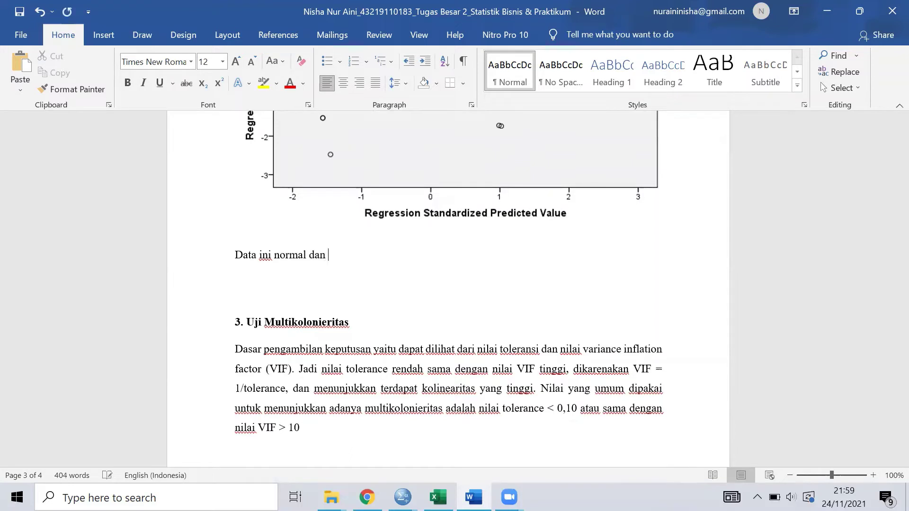
pyautogui.hotkey('ctrl', 'v')
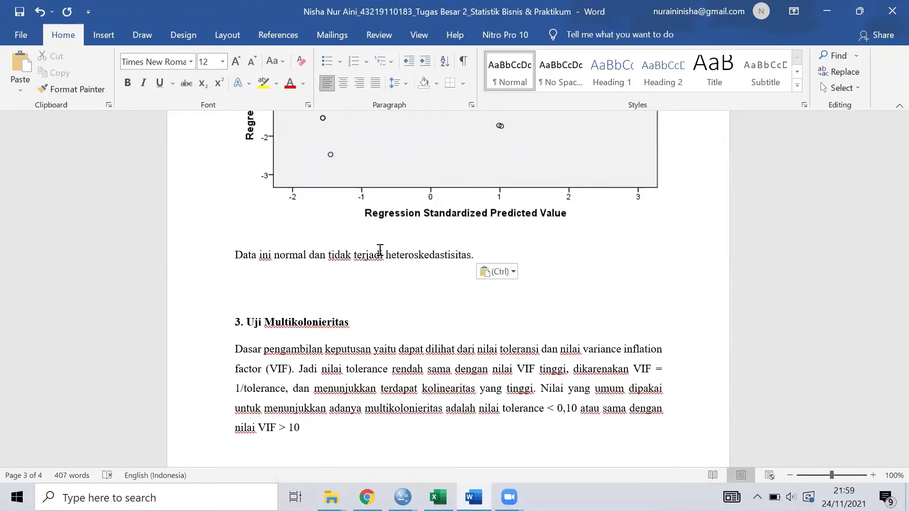
# - Remove the extra blank line between the heteroskedasticity conclusion and the "3. Uji Multikolonieritas" heading
pyautogui.click(356, 298)
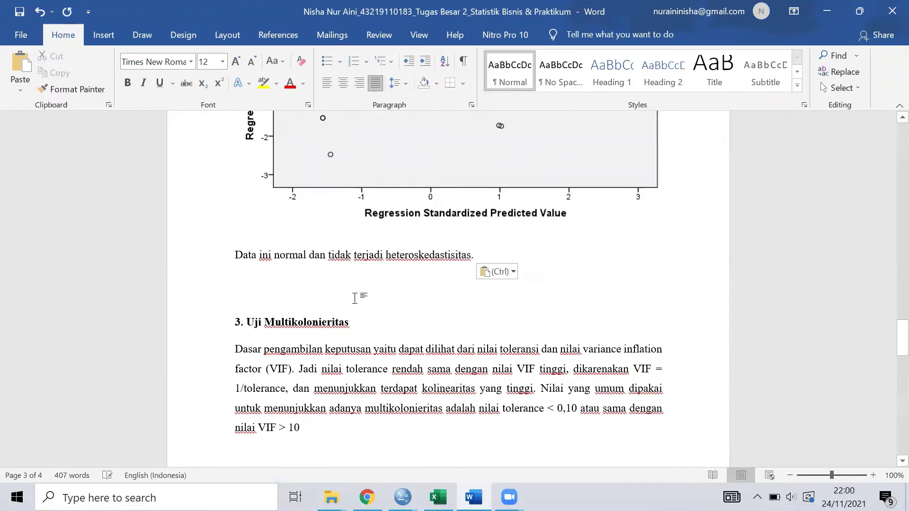
pyautogui.press('BackSpace')
# - Switch to the SPSS Data Editor and open the Linear Regression setup for Y(Return saham) on X1(ROA), X2(Arus Kas) and X3(Size)
pyautogui.hotkey('alt', 'Tab')
pyautogui.hotkey('alt', 'Tab')
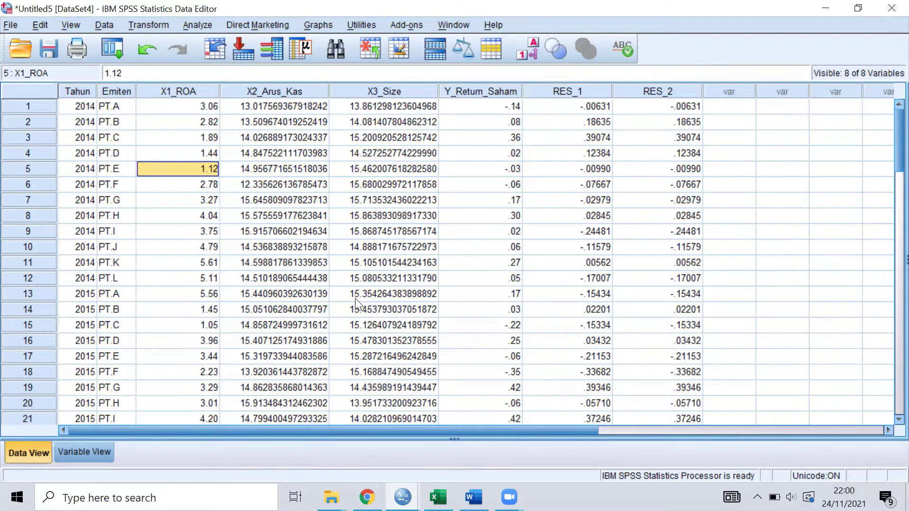
pyautogui.click(198, 26)
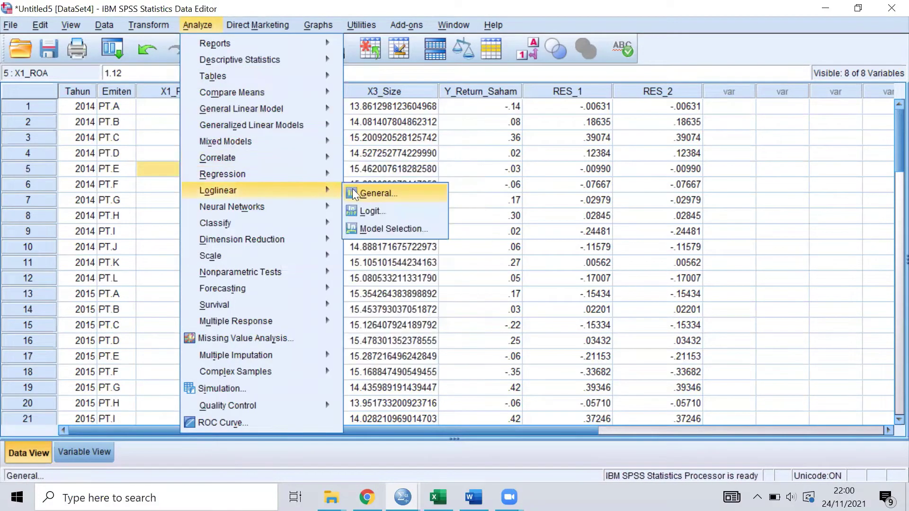
pyautogui.moveTo(326, 173)
pyautogui.click(358, 195)
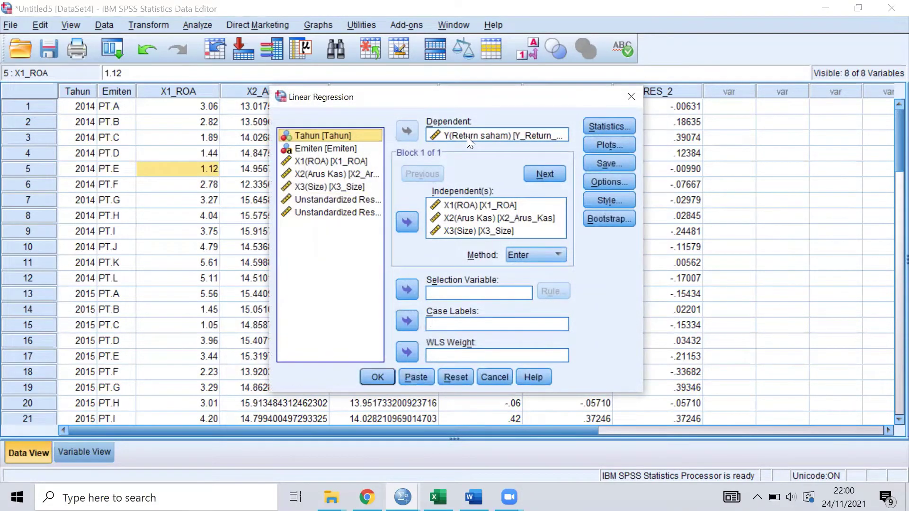
pyautogui.click(481, 205)
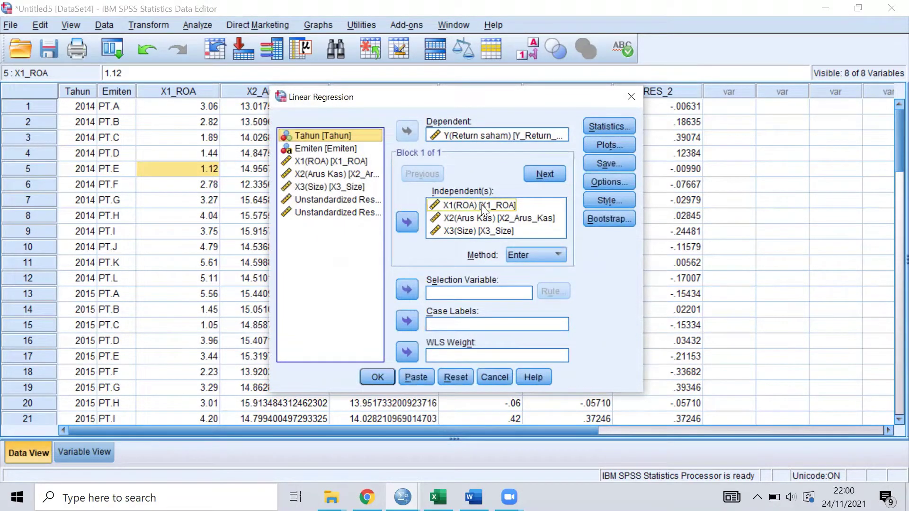
# - Add the covariance matrix, collinearity diagnostics and Durbin-Watson to the regression statistics and run the regression
pyautogui.click(592, 126)
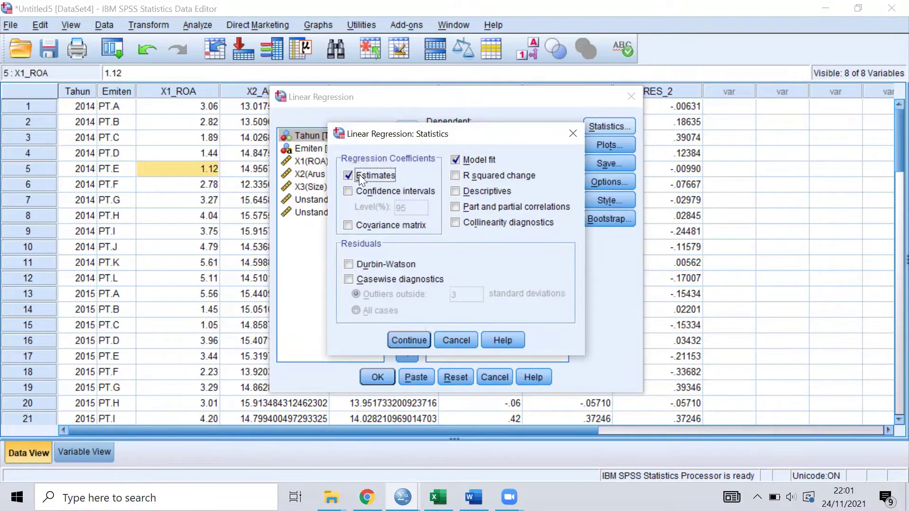
pyautogui.click(348, 224)
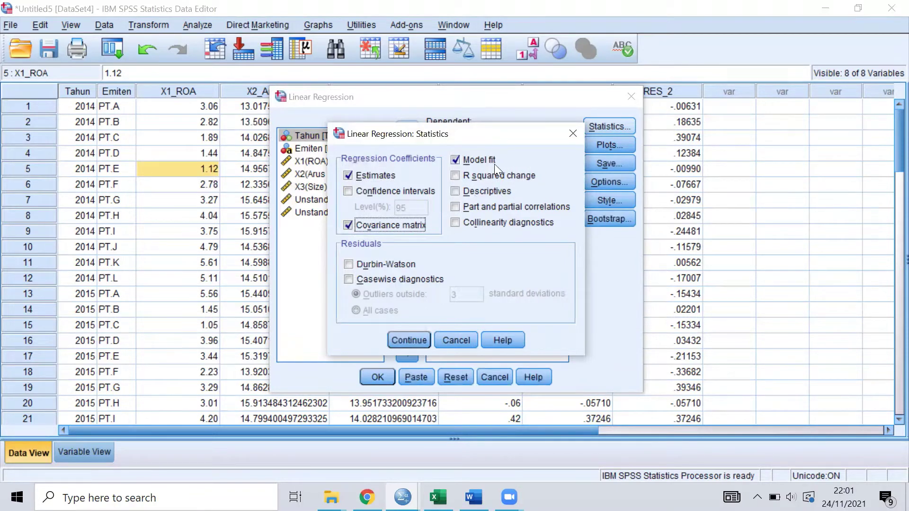
pyautogui.click(484, 224)
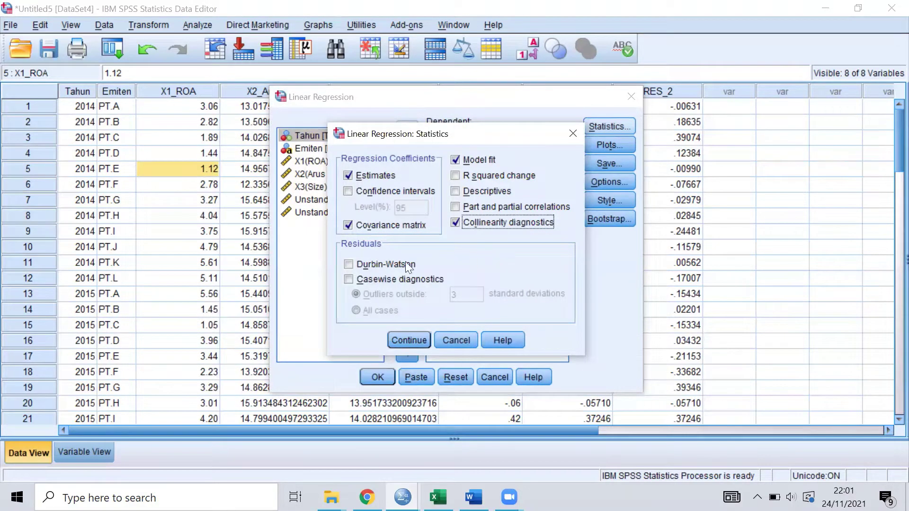
pyautogui.click(376, 264)
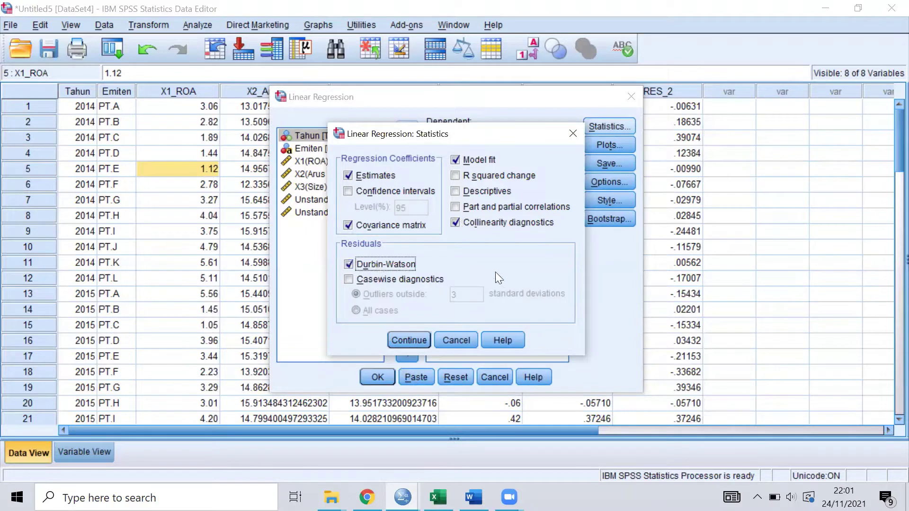
pyautogui.click(410, 336)
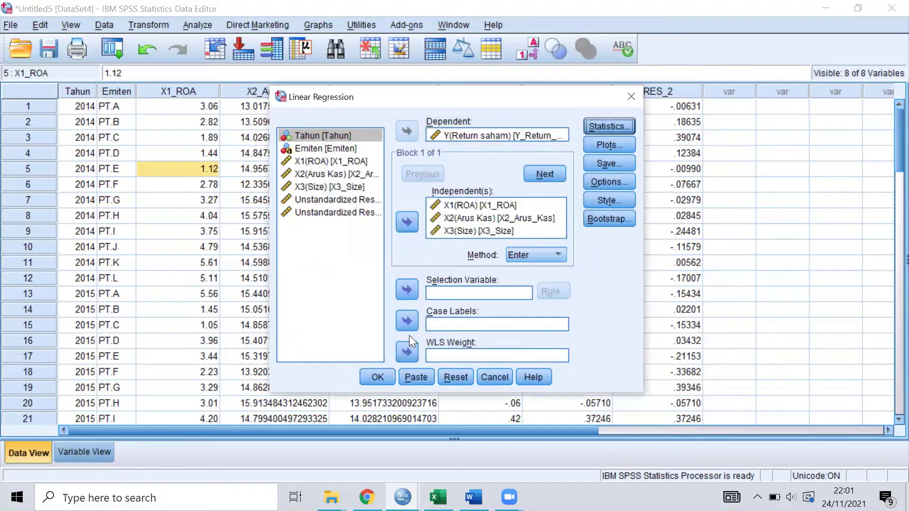
pyautogui.click(381, 383)
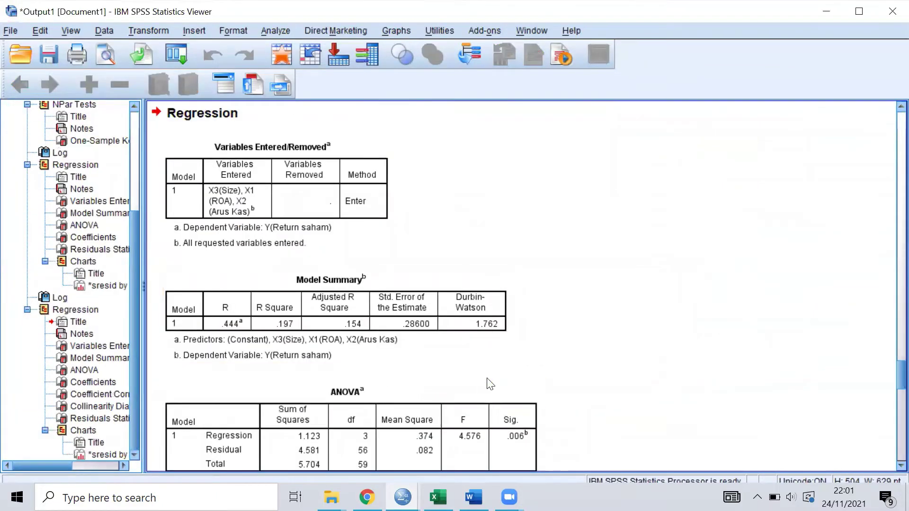
# - Copy the Coefficients table from the newest regression output
pyautogui.scroll(-5, 487, 378)
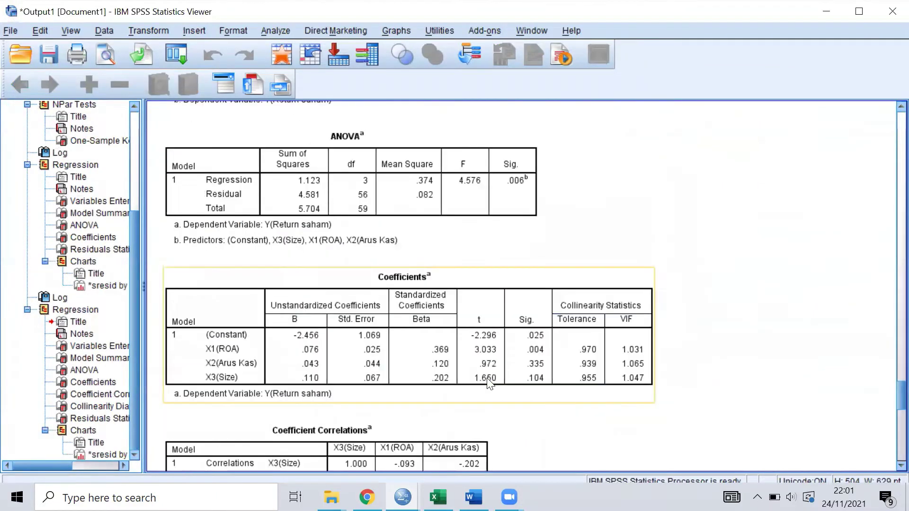
pyautogui.click(500, 284)
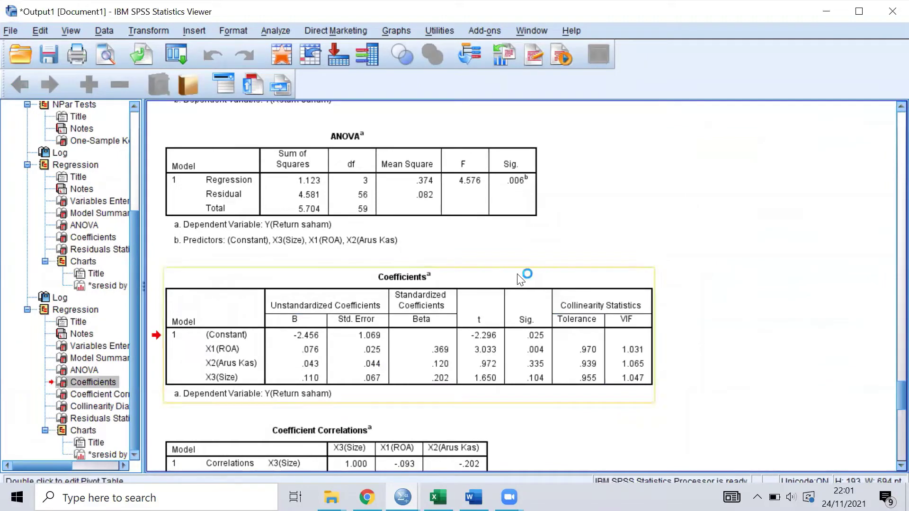
pyautogui.rightClick(518, 274)
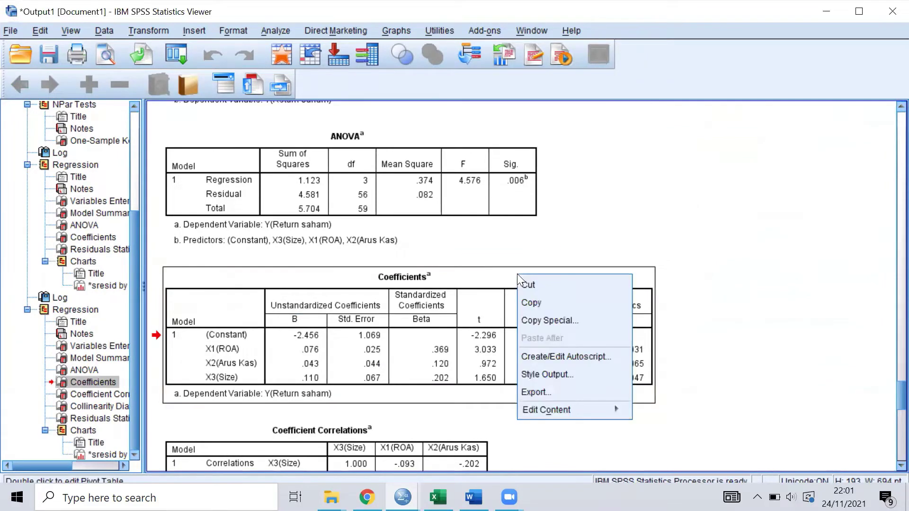
pyautogui.click(520, 303)
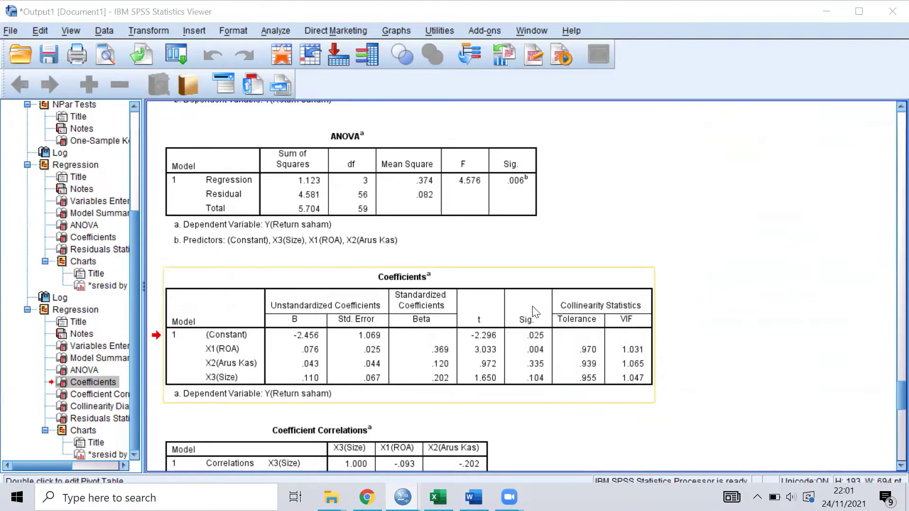
# - Switch to the Word report and paste the Coefficients table below the Uji Multikolonieritas decision criteria
pyautogui.hotkey('alt', 'Tab')
pyautogui.hotkey('alt', 'Tab')
pyautogui.scroll(-2, 389, 317)
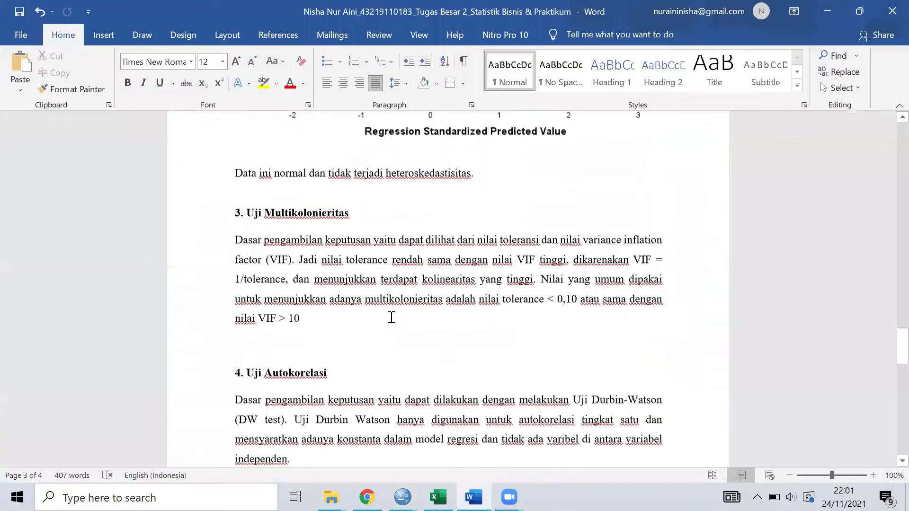
pyautogui.press('Return')
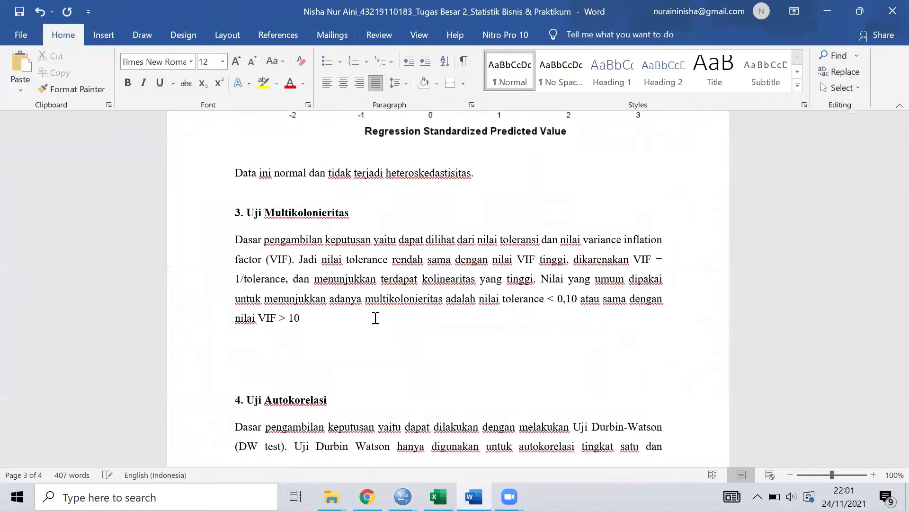
pyautogui.hotkey('ctrl', 'v')
# - Insert blank lines above the pasted Coefficients table to push it onto the next page
pyautogui.scroll(5, 430, 322)
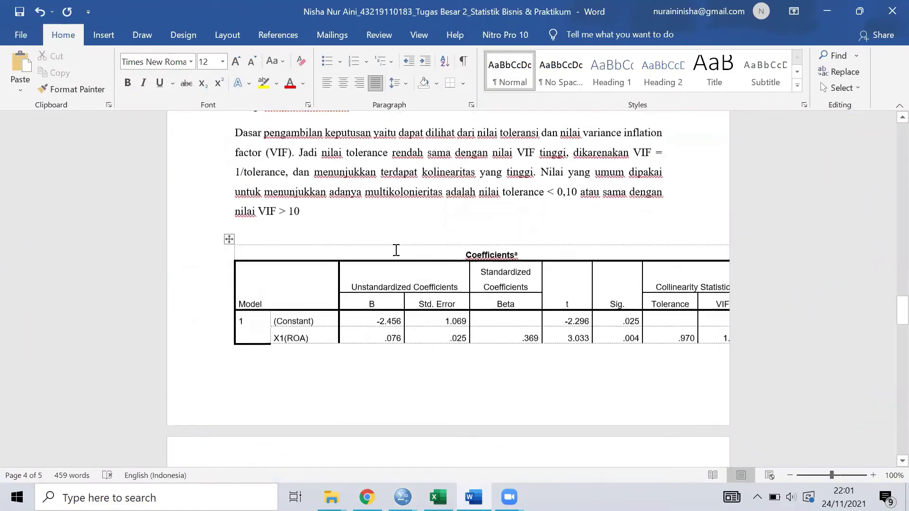
pyautogui.click(399, 221)
pyautogui.hotkey('ctrl', 'z')
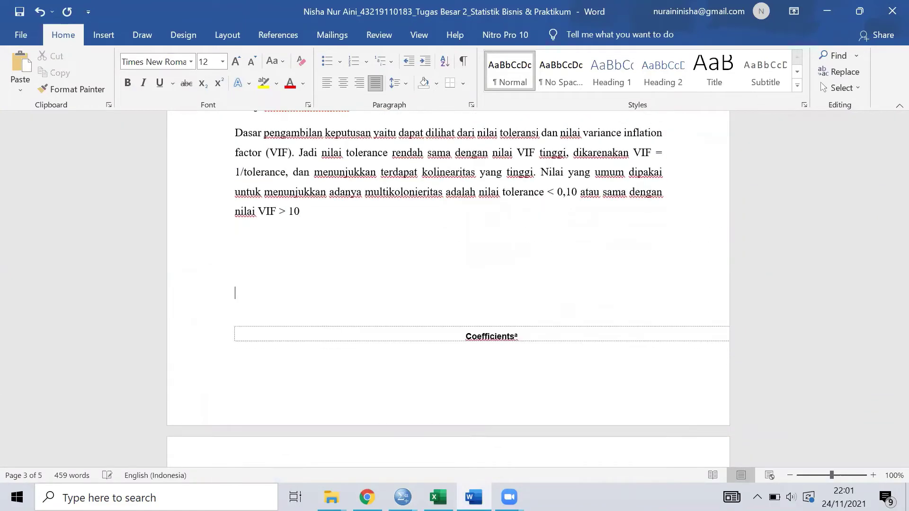
pyautogui.scroll(1, 447, 284)
pyautogui.scroll(1, 448, 284)
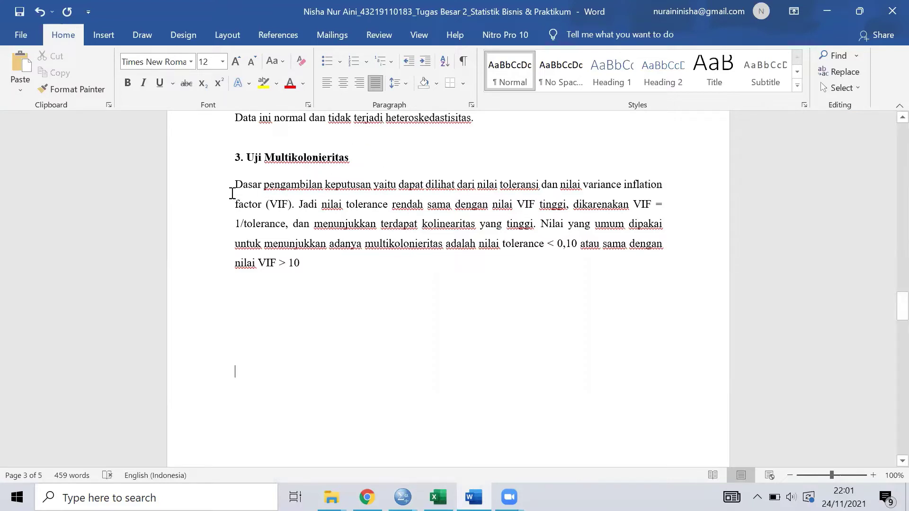
# - Read the Uji Multikolonieritas decision criteria, highlighting the sentence with the tolerance < 0,10 and VIF > 10 limits
pyautogui.moveTo(236, 183); pyautogui.dragTo(305, 265)
pyautogui.click(304, 225)
pyautogui.moveTo(540, 225); pyautogui.dragTo(547, 261)
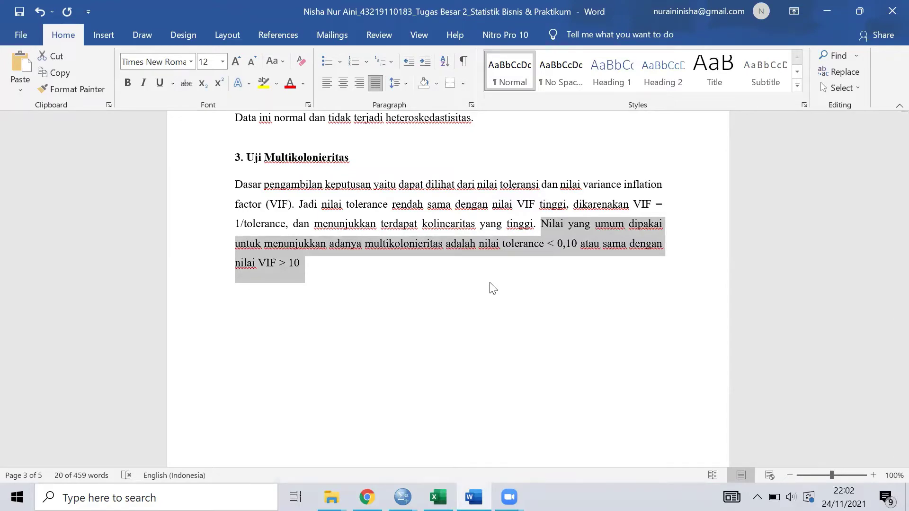
# - Narrow the Coefficients table so that its Collinearity Statistics columns fit on the page
pyautogui.scroll(-5, 491, 284)
pyautogui.scroll(-5, 490, 283)
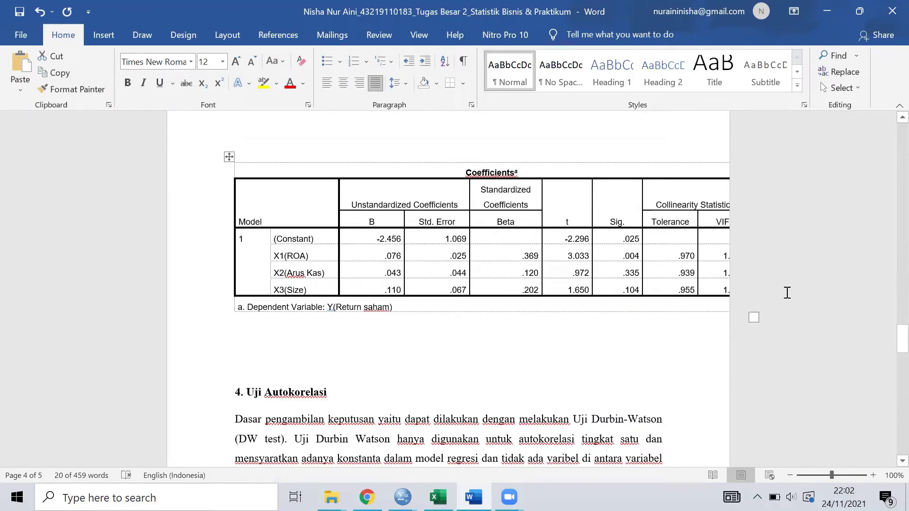
pyautogui.moveTo(680, 302); pyautogui.dragTo(692, 304)
# - Compare the Tolerance and VIF values in the Coefficients table with the Uji Multikolonieritas limits of tolerance < 0,10 and VIF > 10
pyautogui.scroll(5, 301, 208)
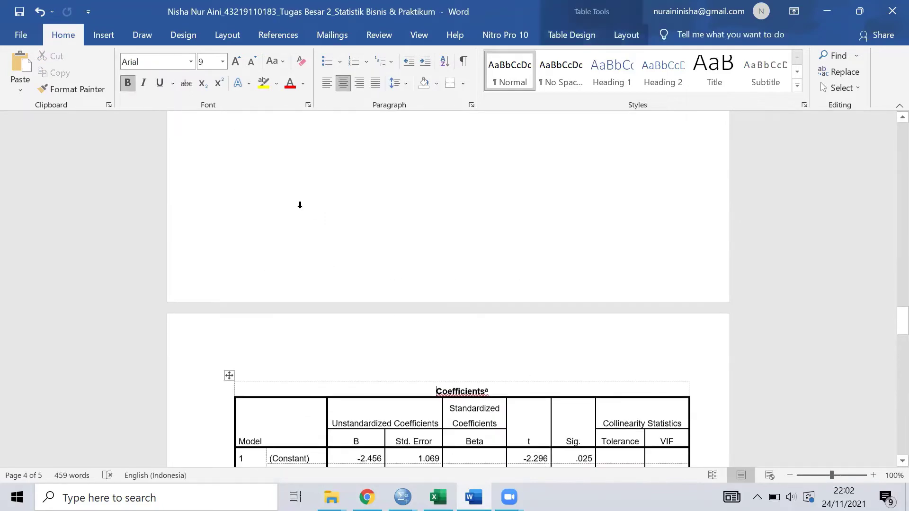
pyautogui.scroll(-5, 301, 208)
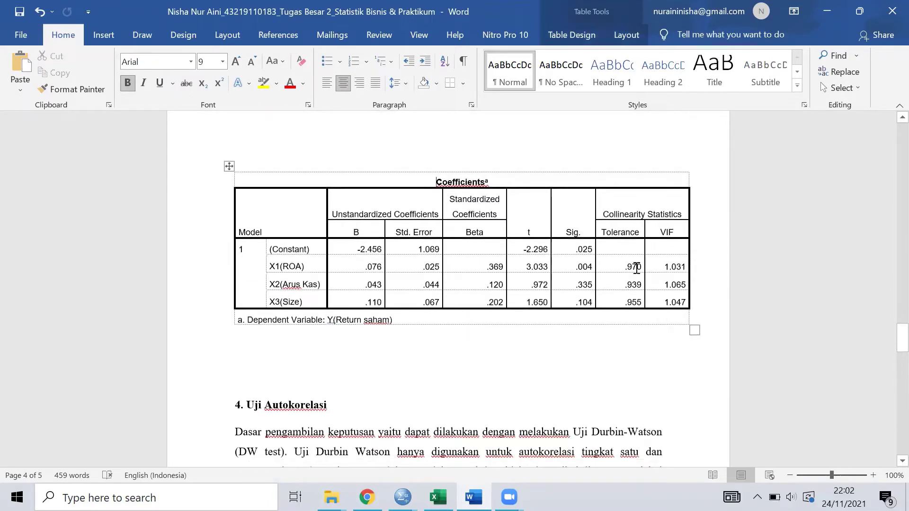
pyautogui.scroll(8, 639, 305)
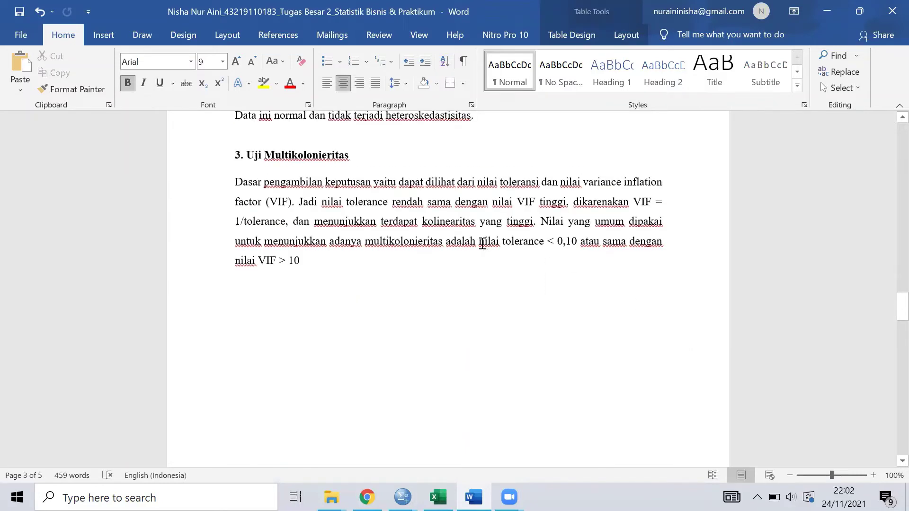
pyautogui.moveTo(480, 244); pyautogui.dragTo(634, 253)
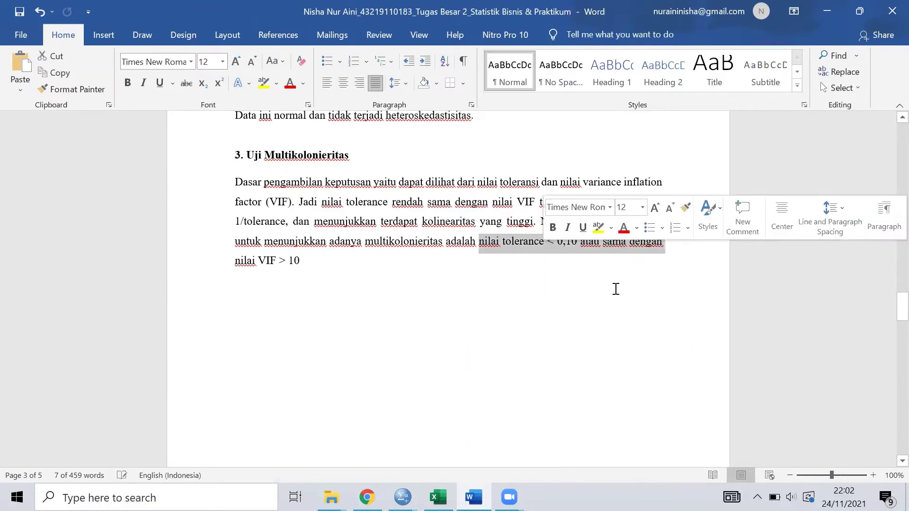
pyautogui.scroll(-1, 616, 289)
pyautogui.scroll(-9, 615, 290)
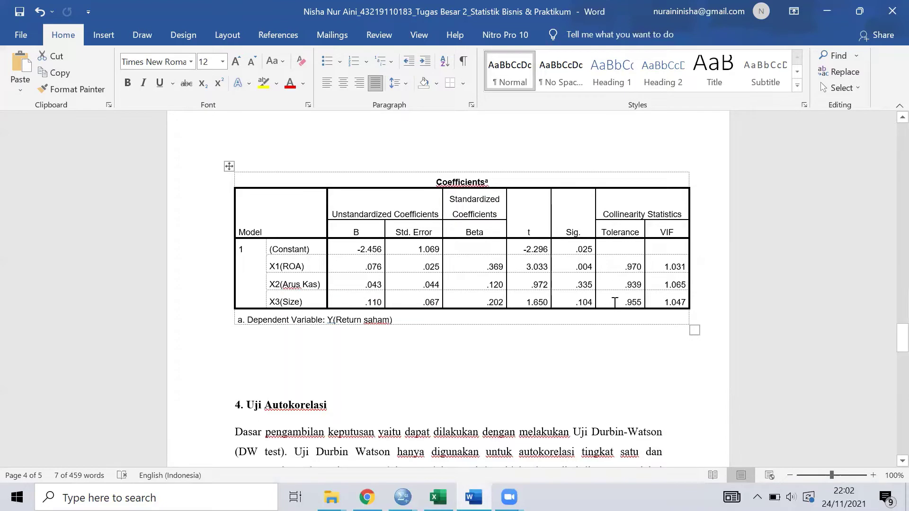
pyautogui.scroll(6, 624, 260)
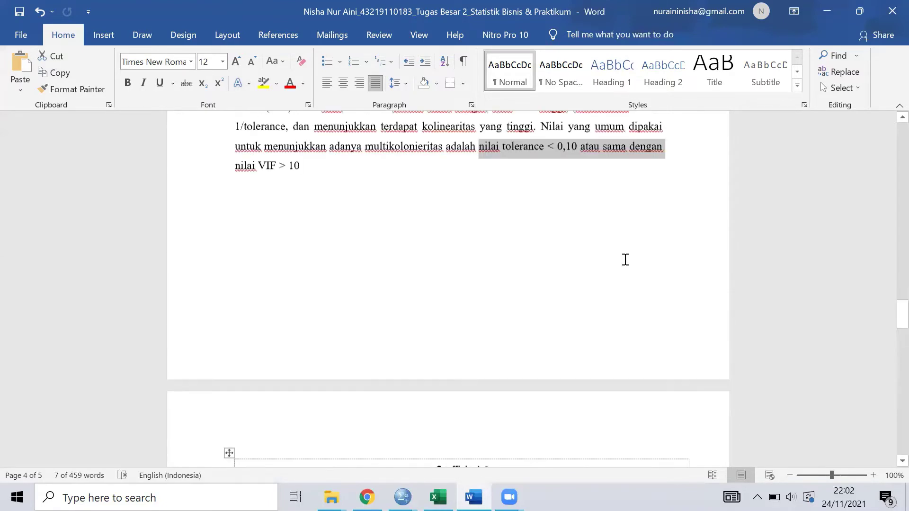
pyautogui.scroll(2, 625, 260)
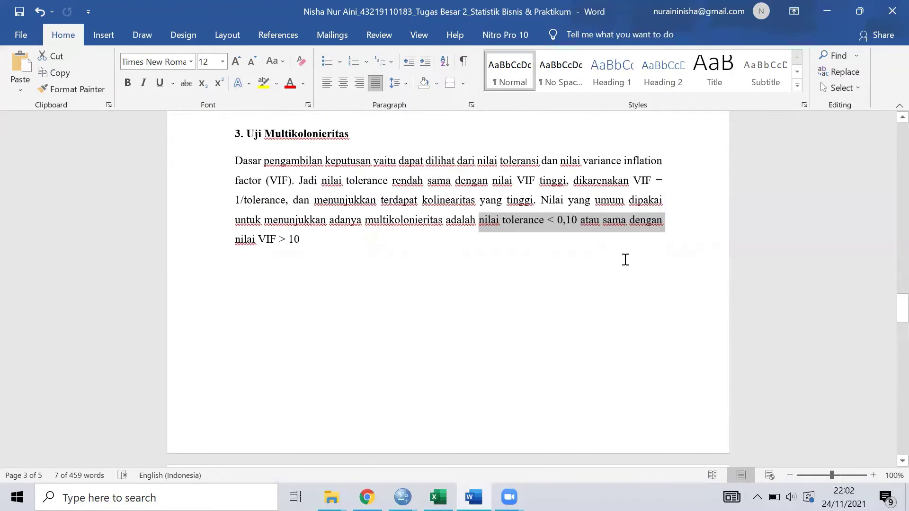
pyautogui.scroll(-8, 625, 260)
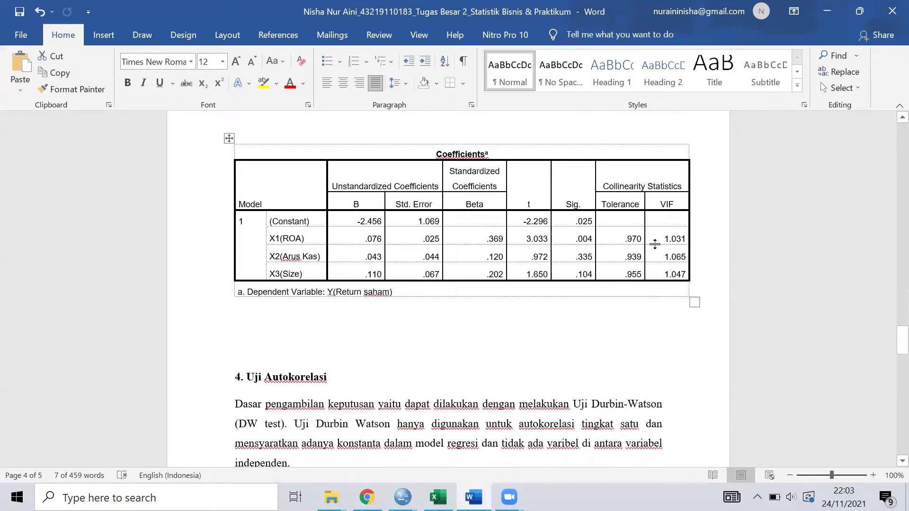
pyautogui.keyDown('ctrl'); pyautogui.scroll(-1, 679, 255); pyautogui.keyUp('ctrl')
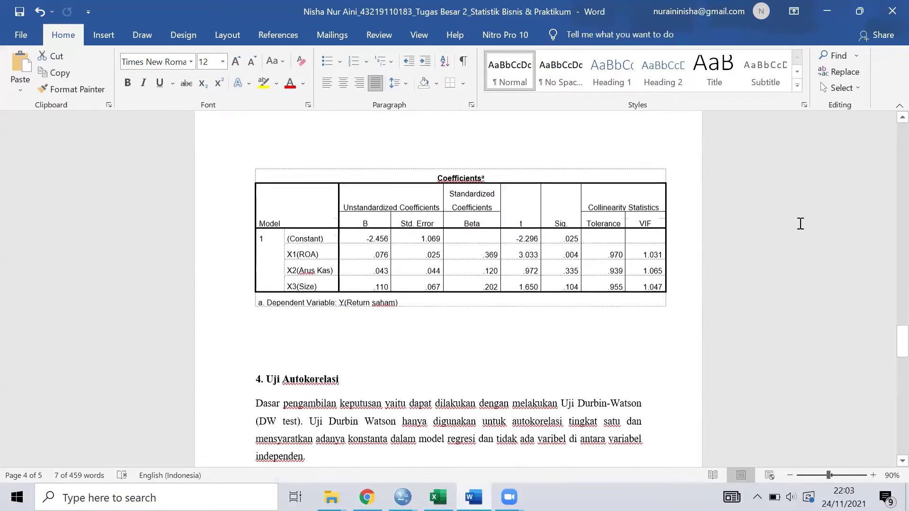
pyautogui.scroll(7, 800, 224)
pyautogui.scroll(-7, 800, 223)
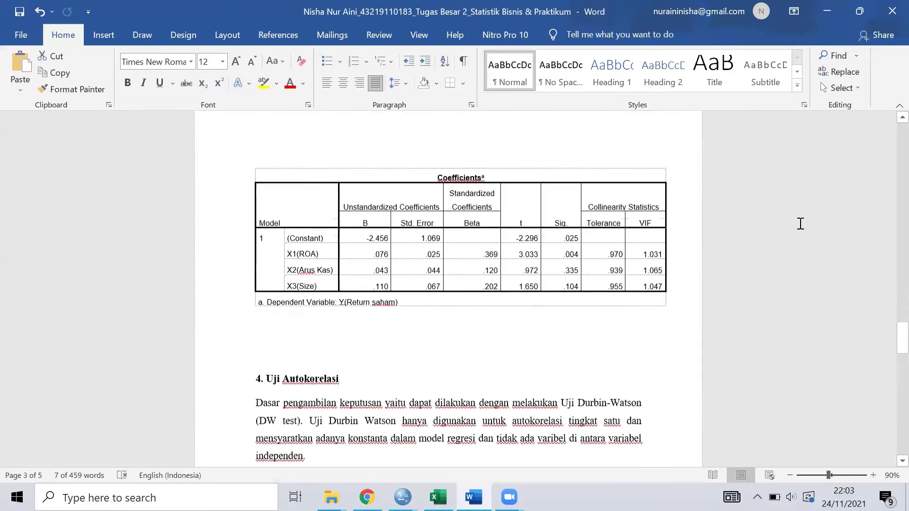
# - Write the conclusion "Data normal." on the line below the Coefficients table
pyautogui.click(517, 328)
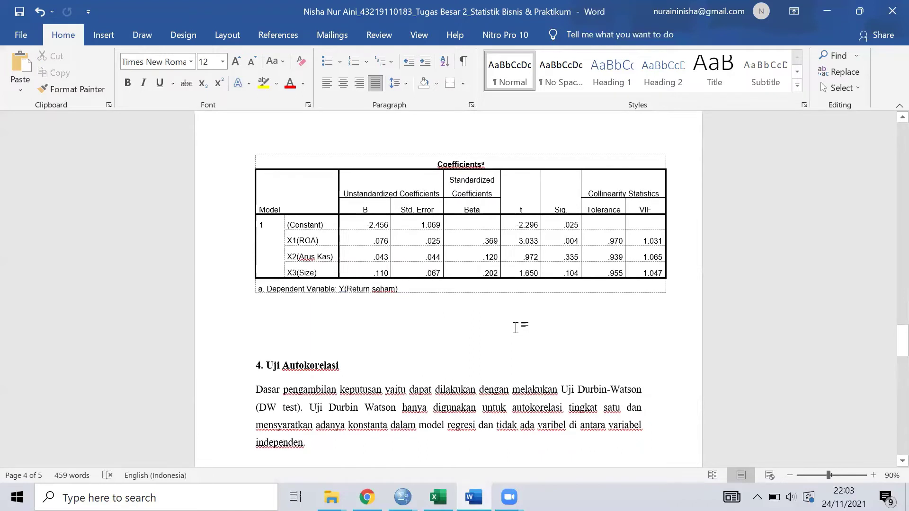
pyautogui.write('Data')
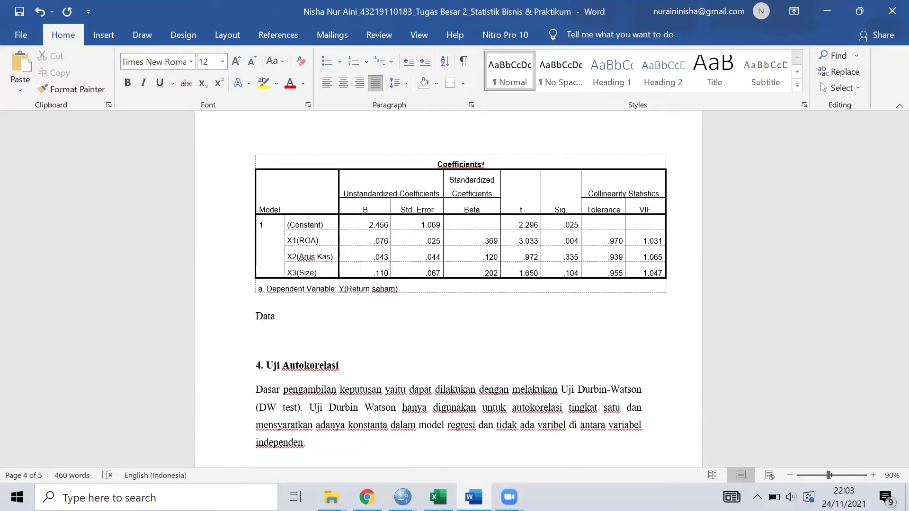
pyautogui.write(' normal')
pyautogui.press('BackSpace')
pyautogui.press('BackSpace')
pyautogui.write('l.')
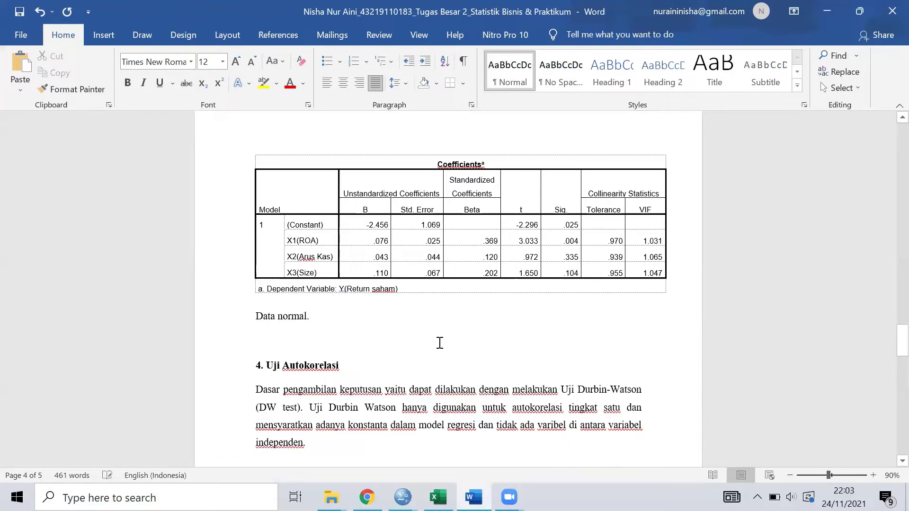
# - Switch to the SPSS data set and run a linear regression of Y(Return saham) on X1(ROA), X2(Arus Kas) and X3(Size) with the Durbin-Watson statistic
pyautogui.click(348, 331)
pyautogui.scroll(-2, 391, 353)
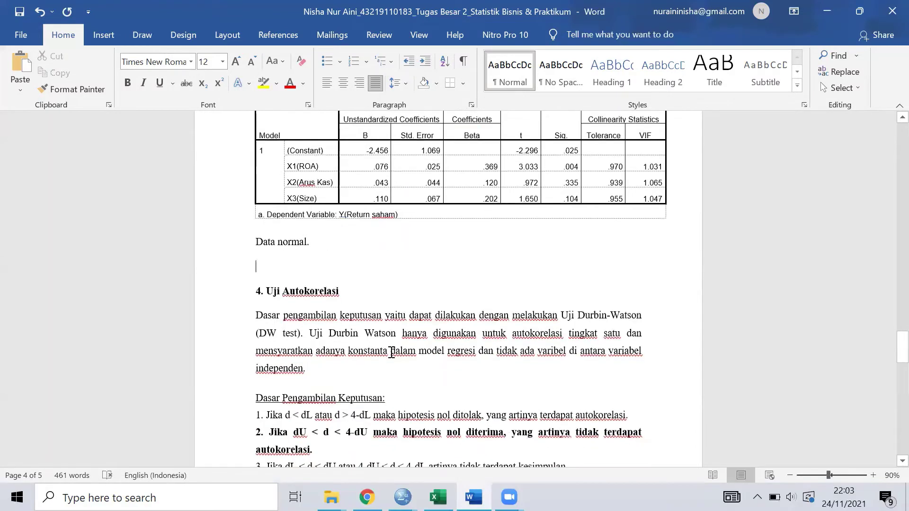
pyautogui.scroll(-2, 392, 352)
pyautogui.hotkey('alt', 'Tab')
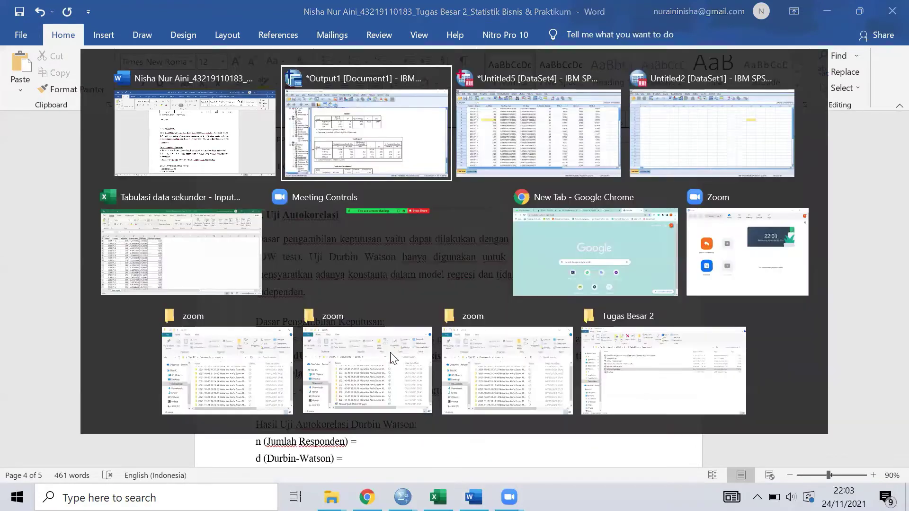
pyautogui.press('Tab')
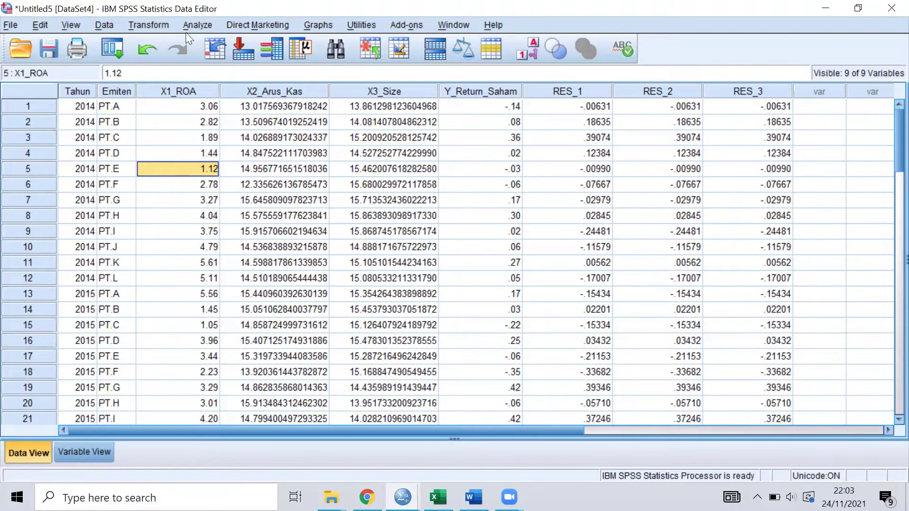
pyautogui.click(199, 25)
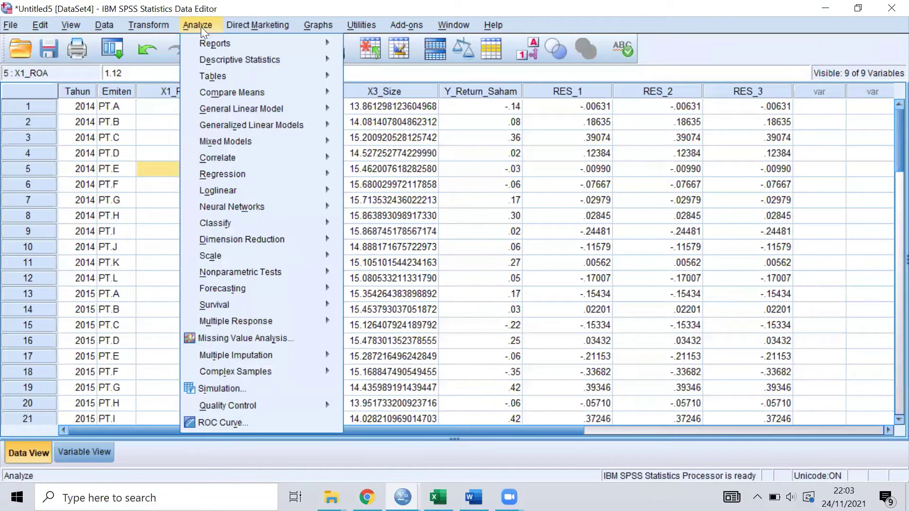
pyautogui.moveTo(249, 182)
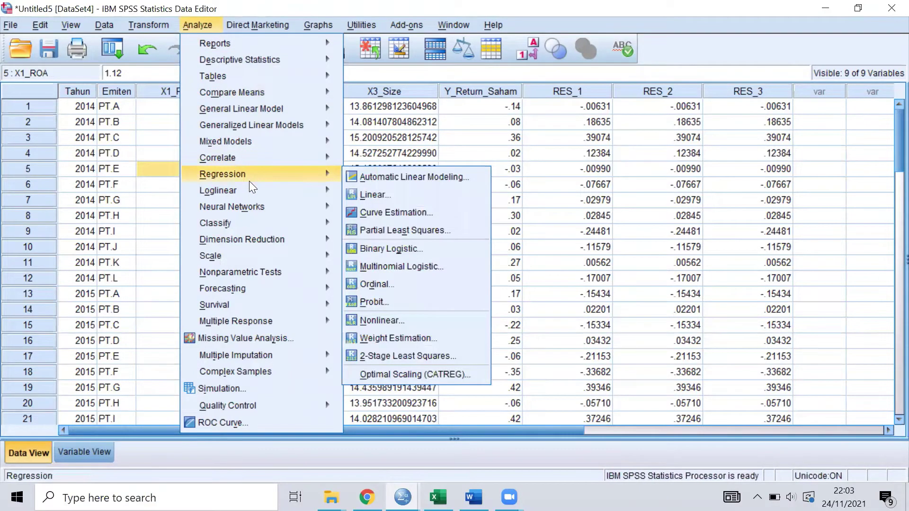
pyautogui.click(361, 194)
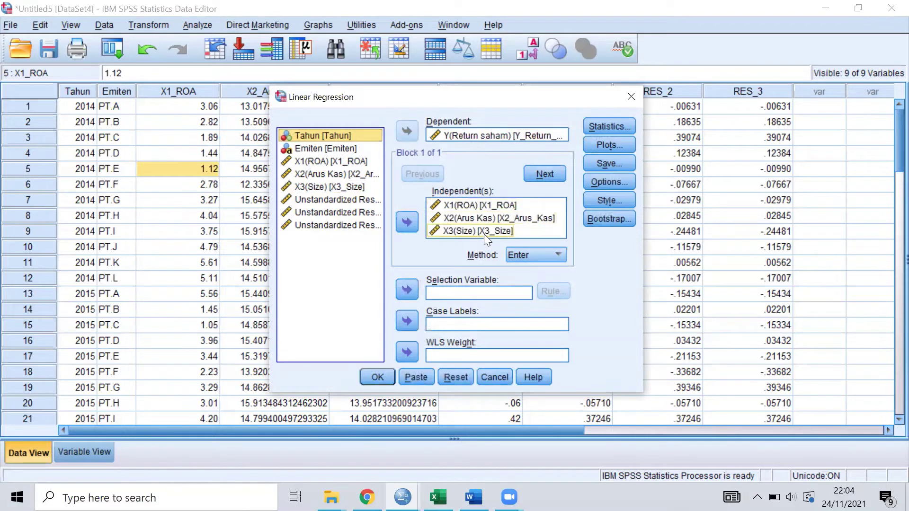
pyautogui.click(610, 124)
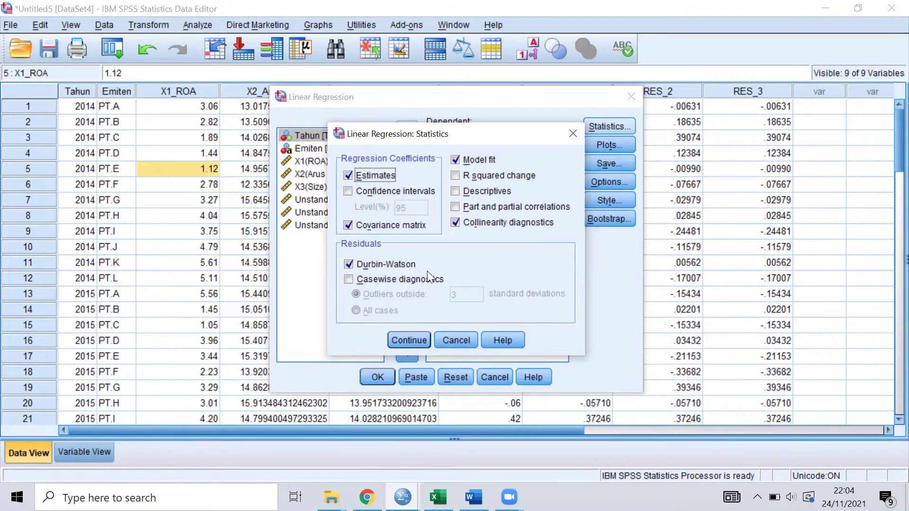
pyautogui.click(406, 337)
pyautogui.click(360, 377)
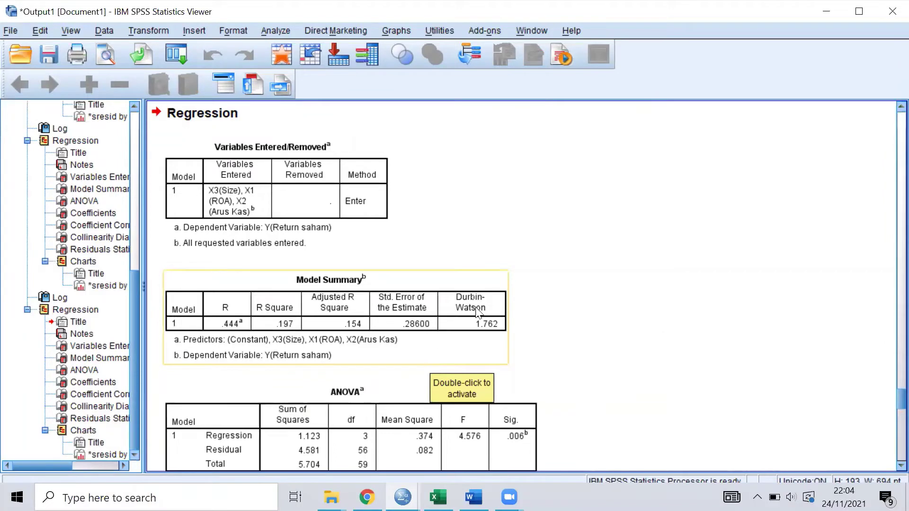
# - Copy the new Model Summary table from the SPSS output into the Word report, below the introductory paragraph of Uji Autokorelasi
pyautogui.click(465, 279)
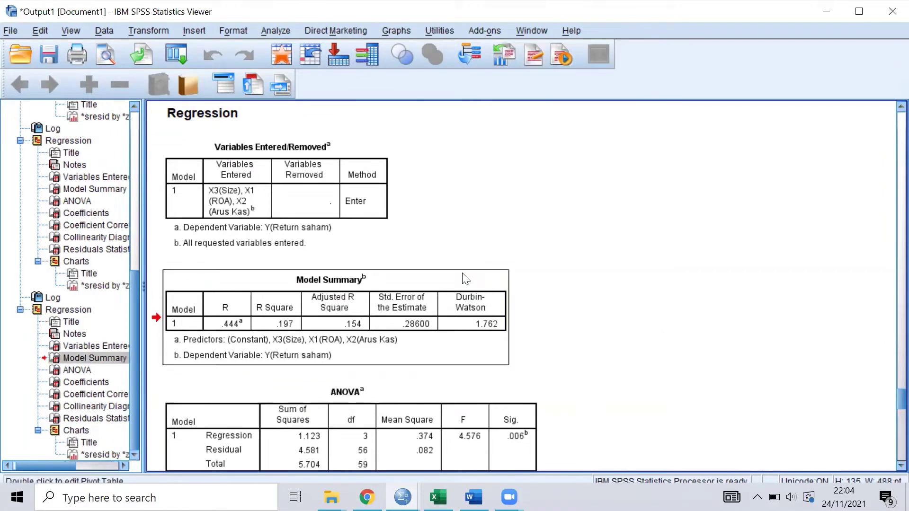
pyautogui.rightClick(465, 278)
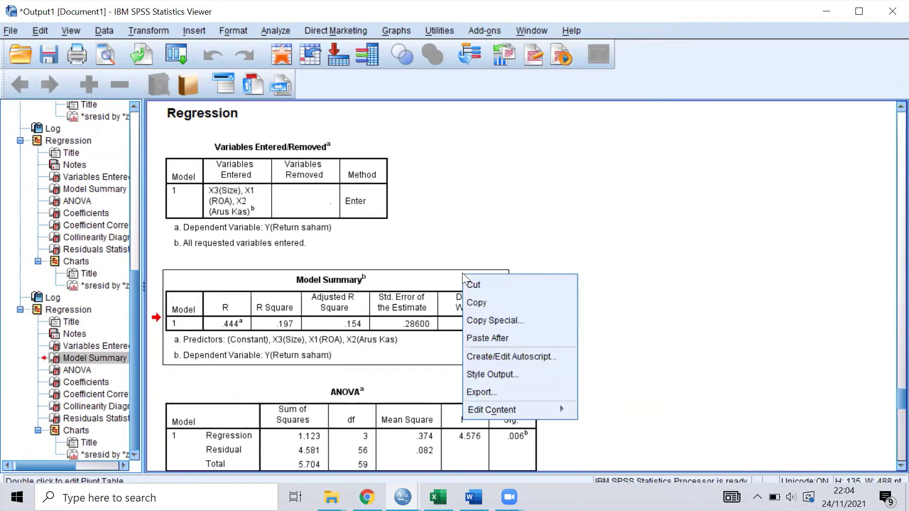
pyautogui.click(470, 305)
pyautogui.hotkey('alt', 'Tab')
pyautogui.hotkey('alt', 'Tab')
pyautogui.hotkey('alt', 'Tab')
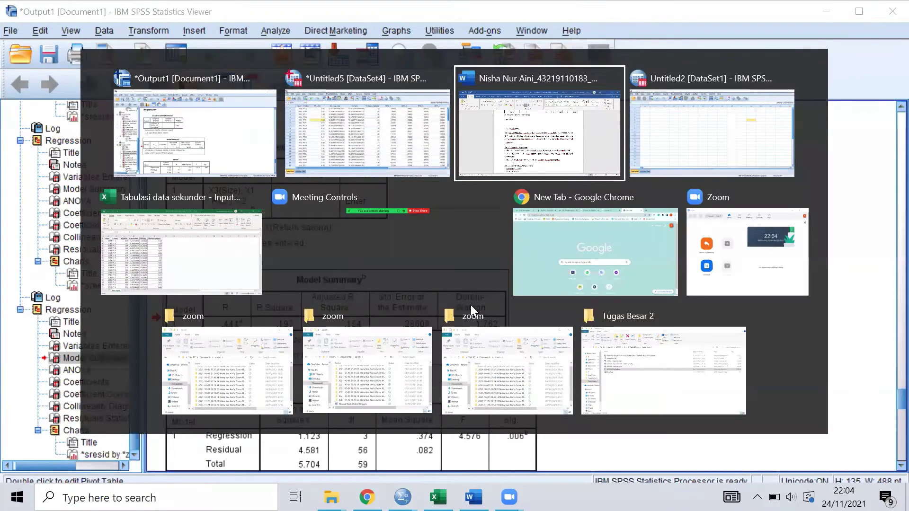
pyautogui.hotkey('alt', 'shift', 'Tab')
pyautogui.scroll(-1, 423, 257)
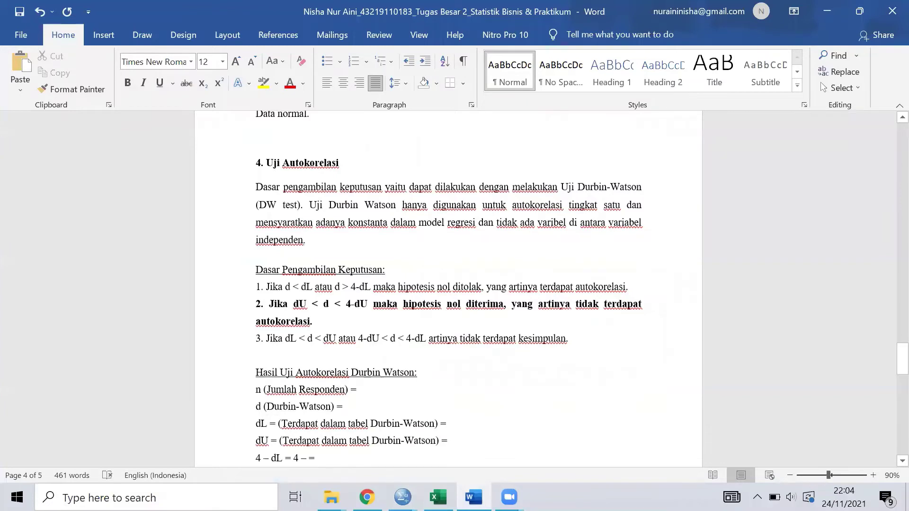
pyautogui.press('Return')
pyautogui.hotkey('ctrl', 'v')
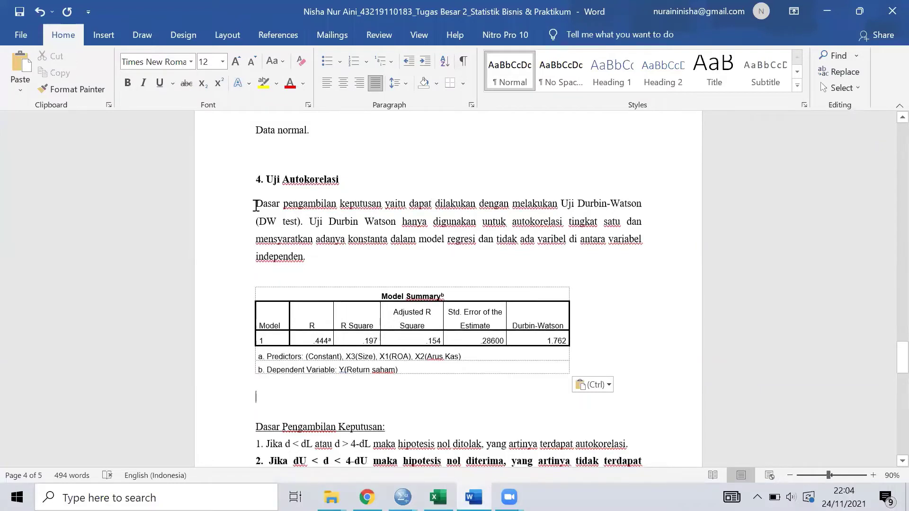
# - Read the Uji Autokorelasi introduction, highlighting its paragraph, and the three Durbin-Watson decision criteria below the Model Summary table
pyautogui.moveTo(255, 205); pyautogui.dragTo(363, 254)
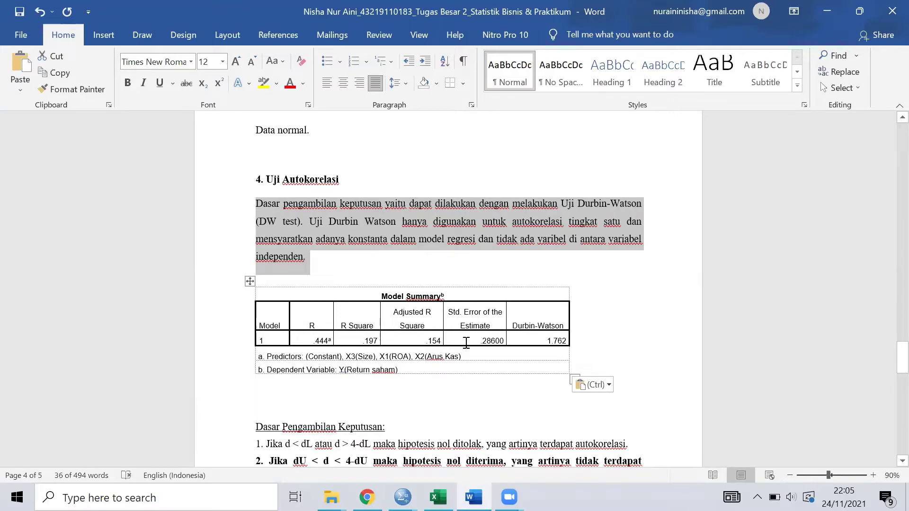
pyautogui.scroll(-1, 466, 342)
pyautogui.click(404, 336)
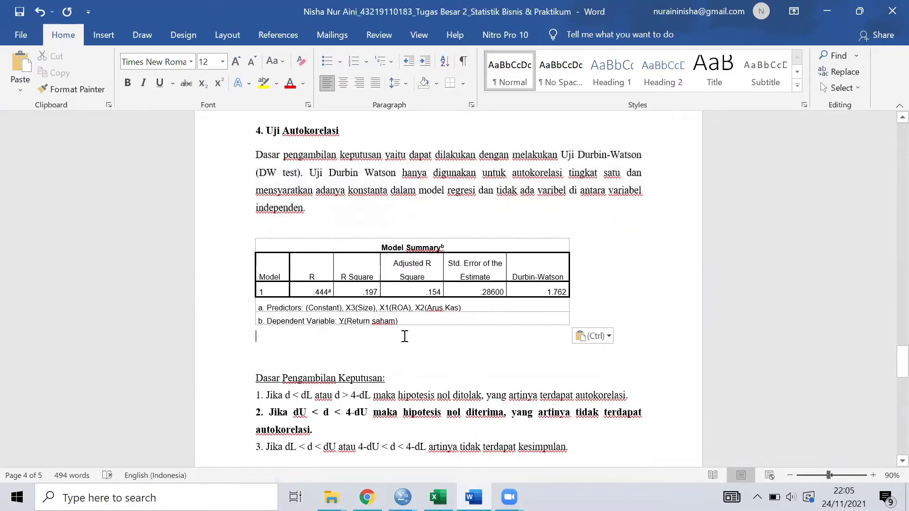
pyautogui.scroll(-1, 405, 336)
pyautogui.click(365, 311)
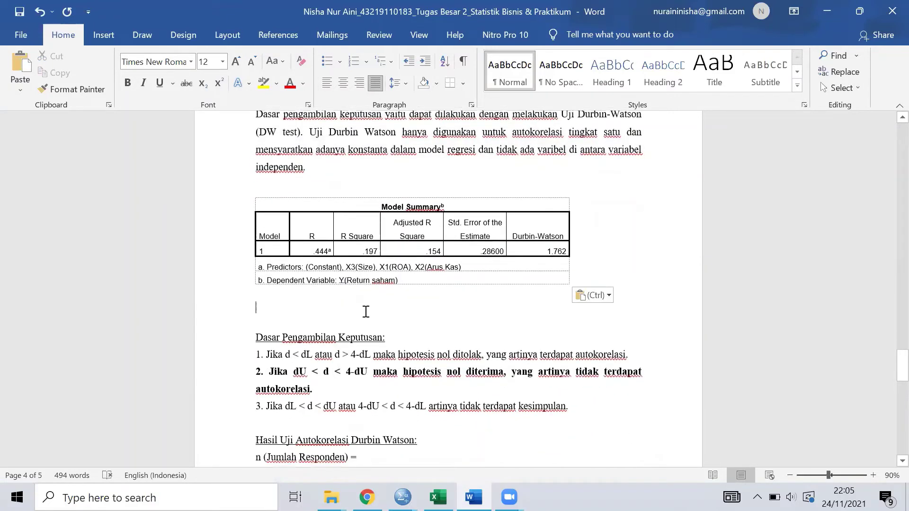
pyautogui.scroll(-1, 366, 311)
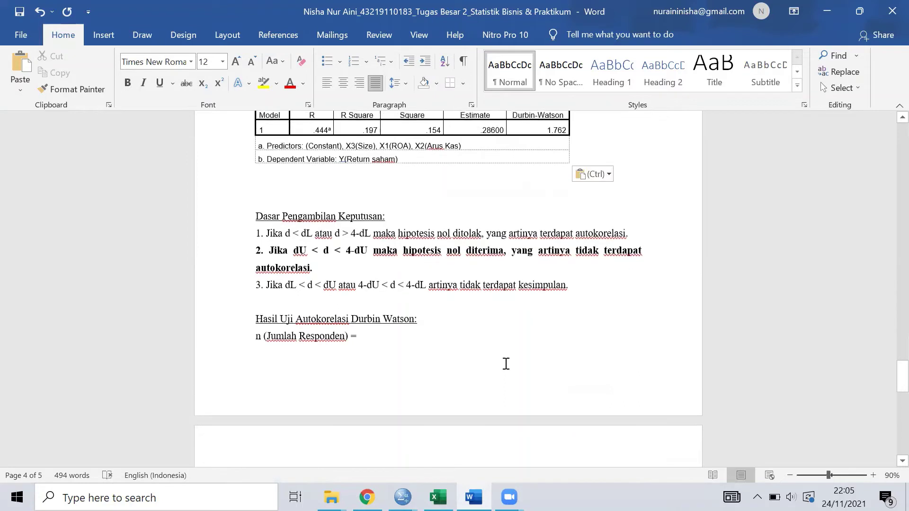
# - Insert blank lines above the heading Hasil Uji Autokorelasi Durbin Watson so that the results block starts on the next page
pyautogui.click(322, 304)
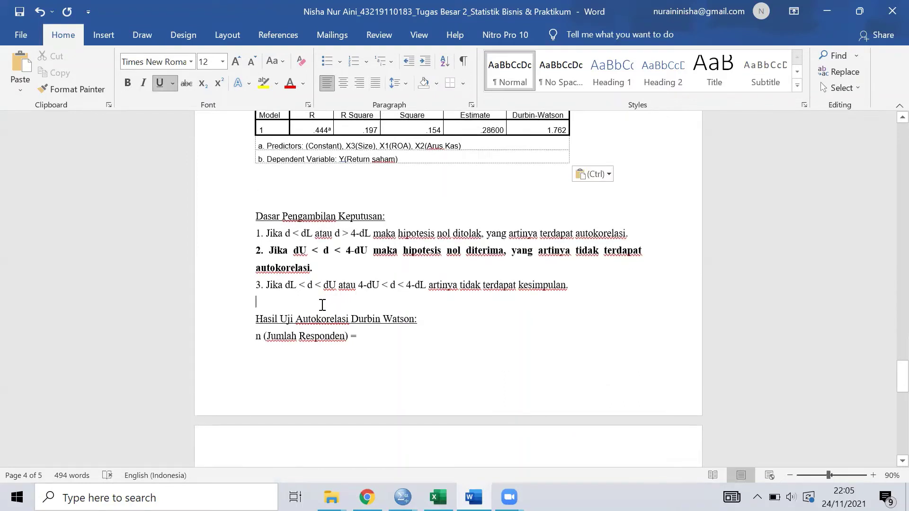
pyautogui.moveTo(428, 319); pyautogui.dragTo(234, 324)
pyautogui.click(403, 335)
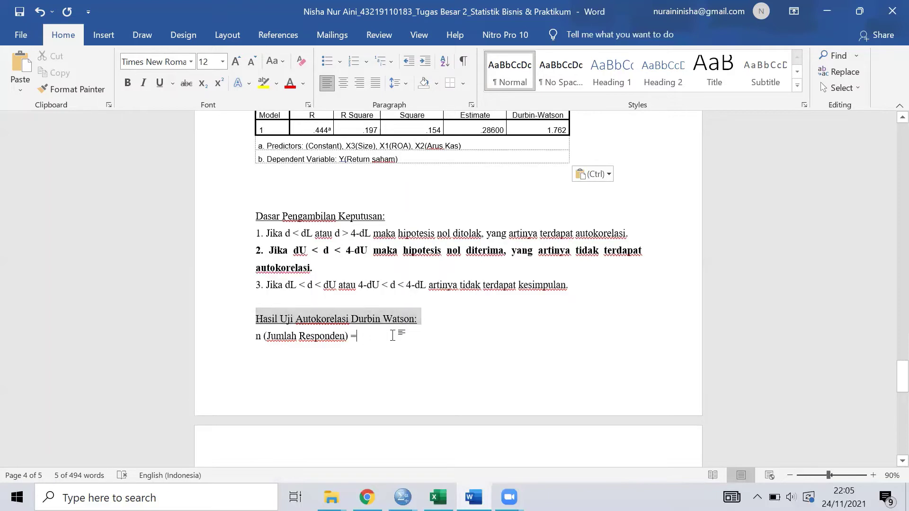
pyautogui.click(330, 303)
pyautogui.press('Return')
pyautogui.press('Return')
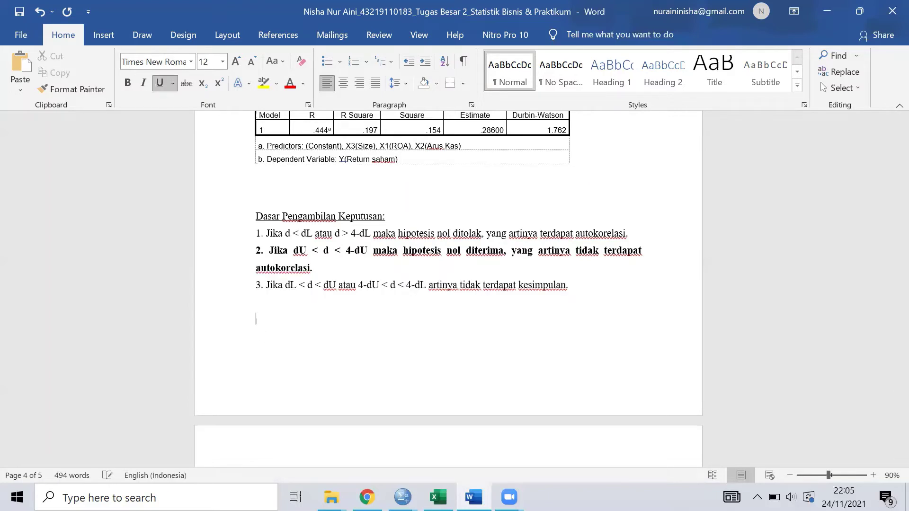
pyautogui.scroll(-3, 332, 260)
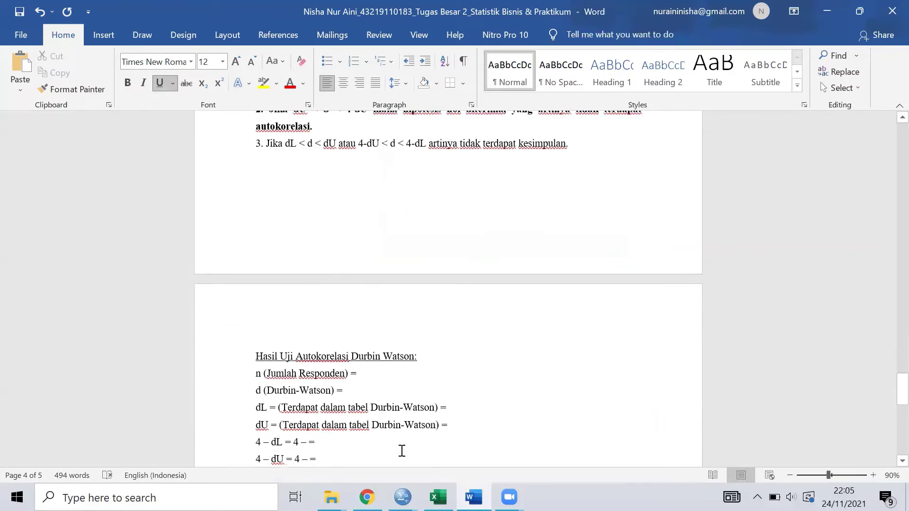
# - Switch to the Tabulasi data sekunder workbook in Excel and select rows 2 to 61 to count the respondents
pyautogui.click(388, 382)
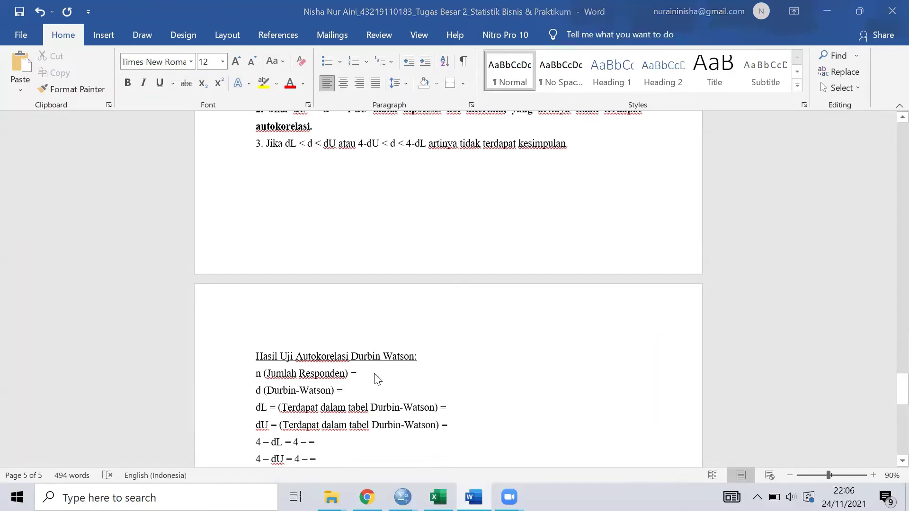
pyautogui.hotkey('alt', 'Tab')
pyautogui.press('Tab')
pyautogui.hotkey('alt', 'Right')
pyautogui.hotkey('alt', 'Down')
pyautogui.hotkey('alt', 'Left')
pyautogui.hotkey('alt', 'Left')
pyautogui.hotkey('alt', 'Left')
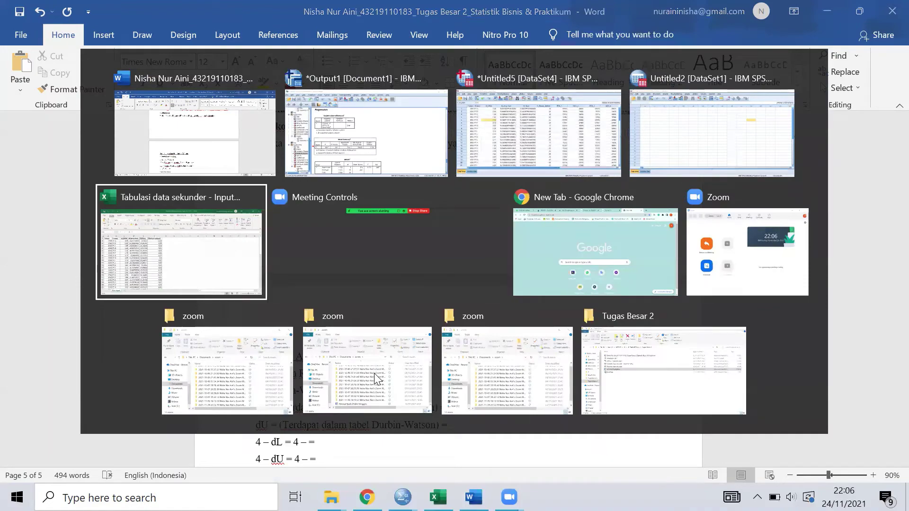
pyautogui.moveTo(9, 179); pyautogui.dragTo(6, 379)
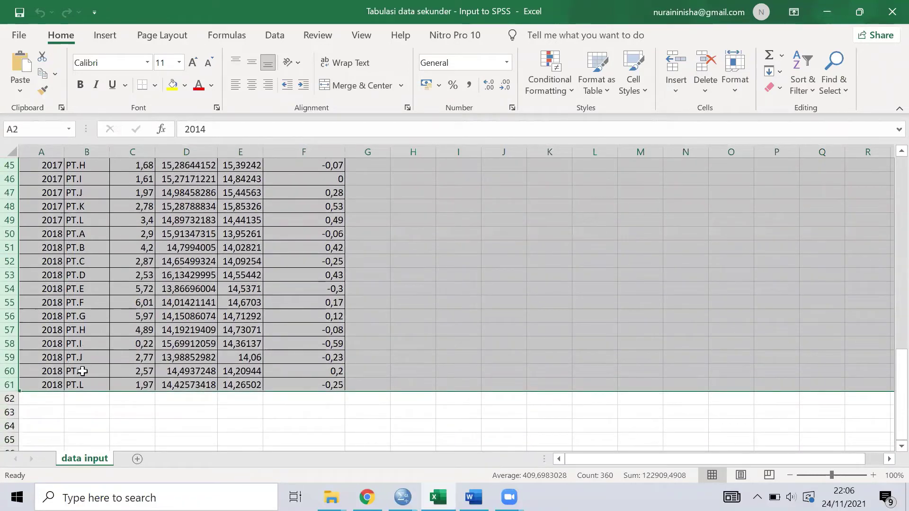
pyautogui.scroll(4, 82, 371)
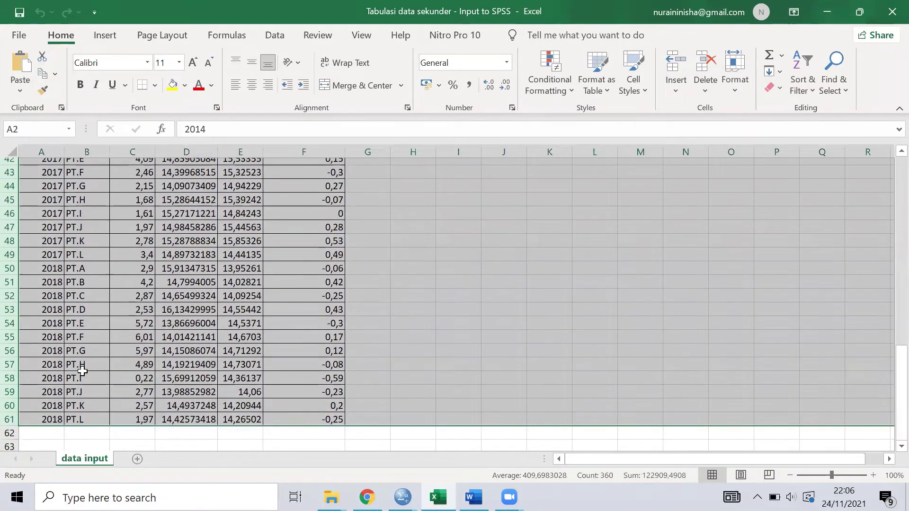
pyautogui.scroll(-5, 82, 371)
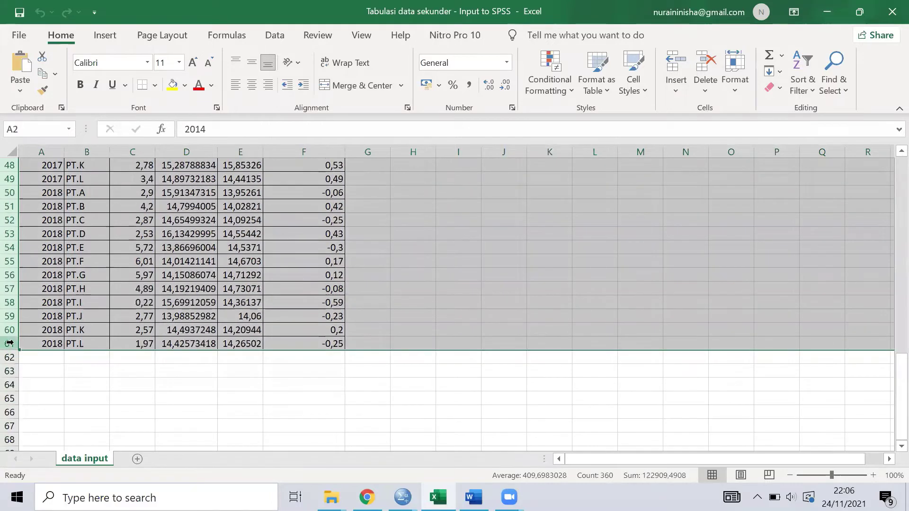
pyautogui.moveTo(9, 343); pyautogui.dragTo(6, 184)
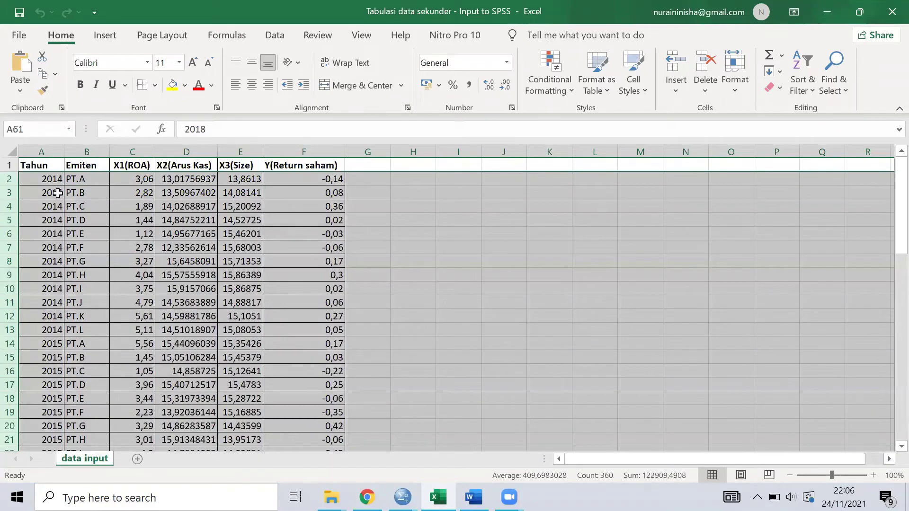
# - Return to the Word report and enter 60 as n (Jumlah Responden) in the Durbin Watson results
pyautogui.press('super+Tab')
pyautogui.press('Return')
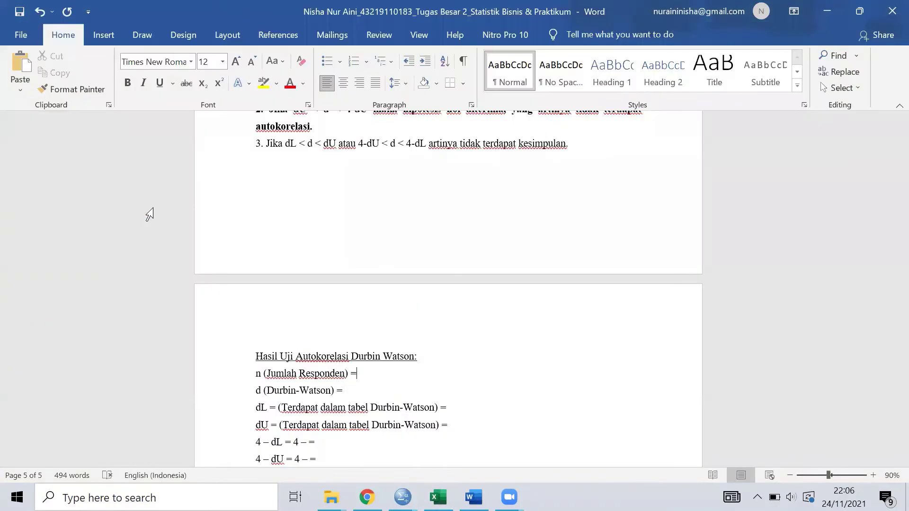
pyautogui.write('60')
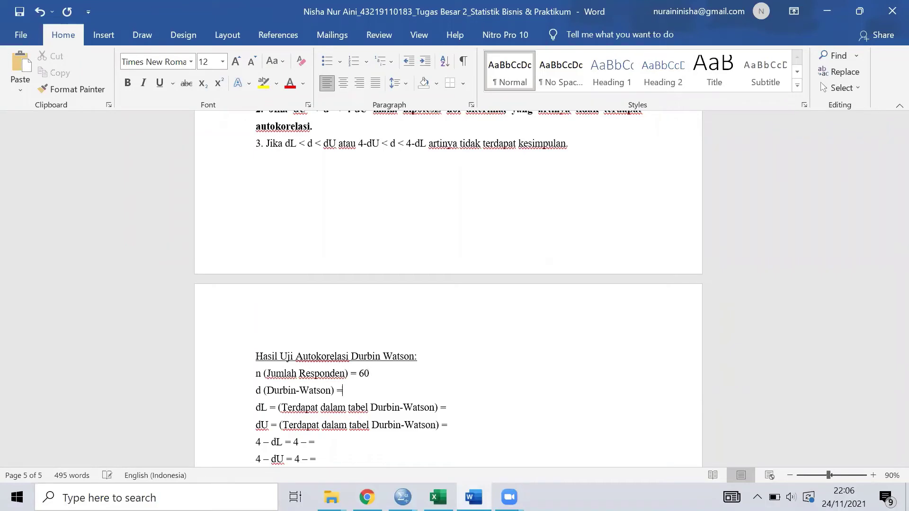
# - Look up the Durbin-Watson value in the Model Summary table and enter 1.762 as d (Durbin-Watson) in the results
pyautogui.scroll(5, 326, 308)
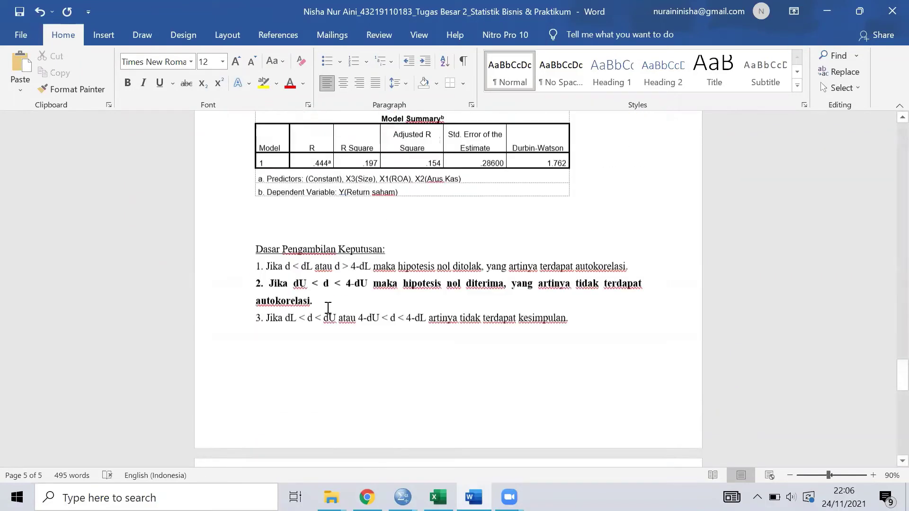
pyautogui.click(568, 254)
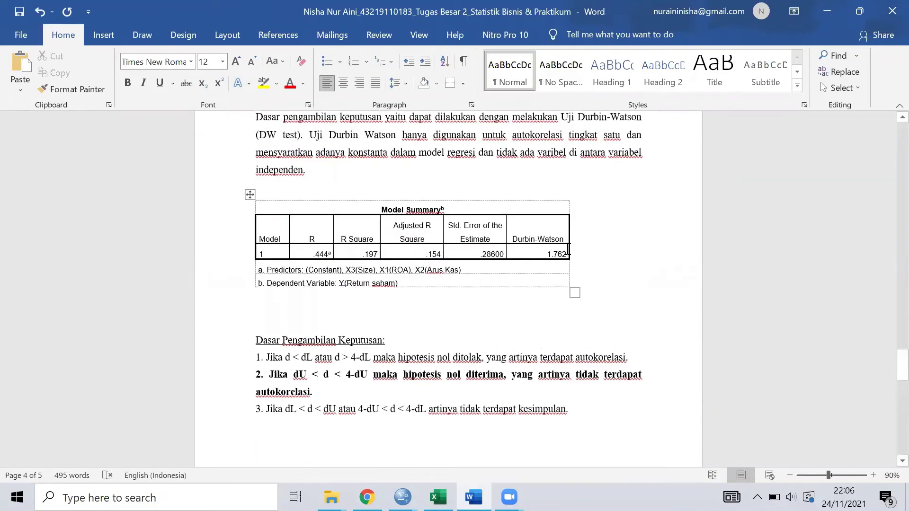
pyautogui.scroll(-5, 531, 331)
pyautogui.click(531, 331)
pyautogui.write('1.762')
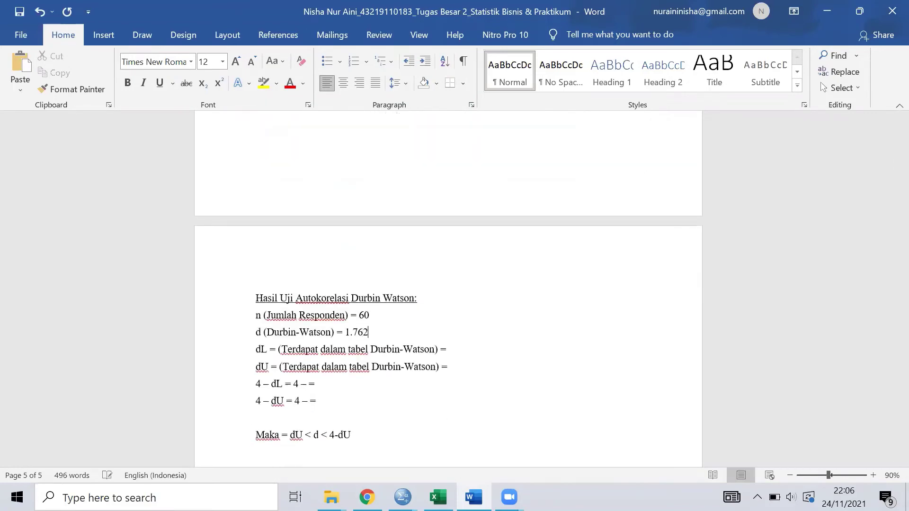
# - Open the tabel-dw.pdf link under Tabel Durbin-Watson at the end of the report
pyautogui.scroll(5, 629, 300)
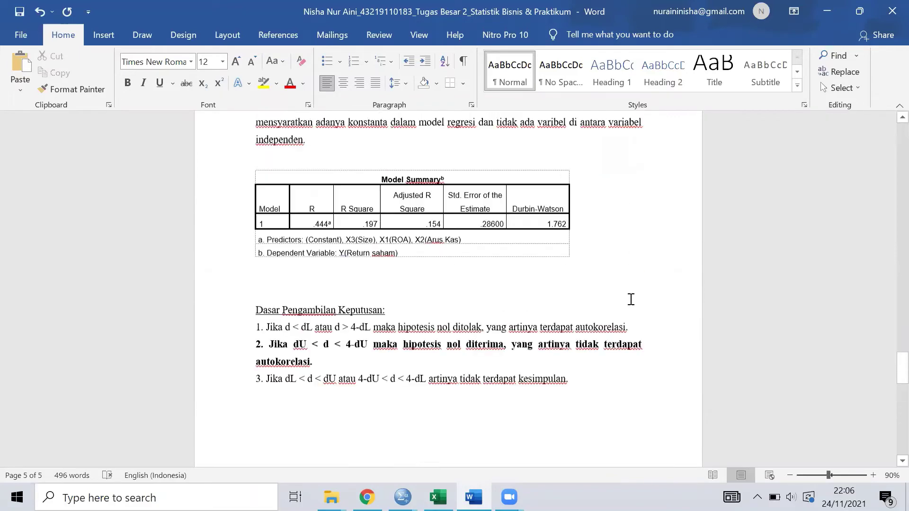
pyautogui.scroll(-7, 631, 299)
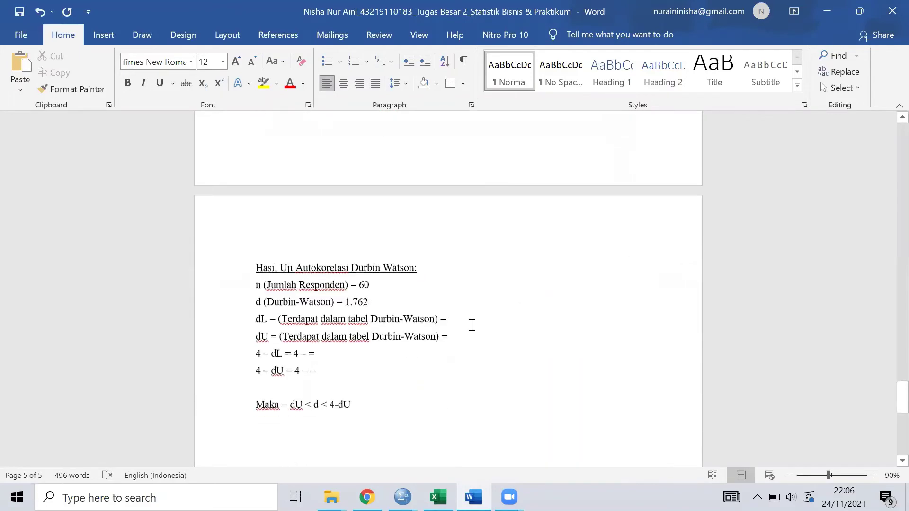
pyautogui.click(452, 318)
pyautogui.scroll(-5, 396, 319)
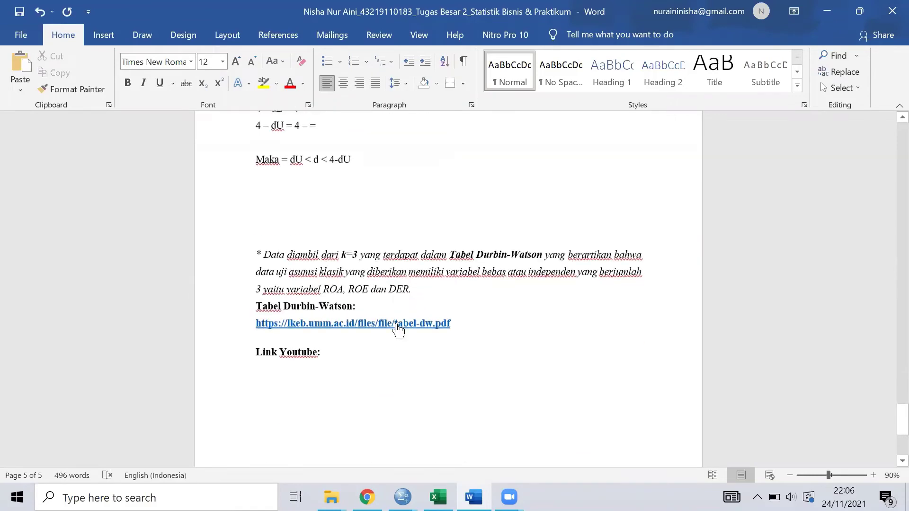
pyautogui.keyDown('ctrl'); pyautogui.click(397, 324); pyautogui.keyUp('ctrl')
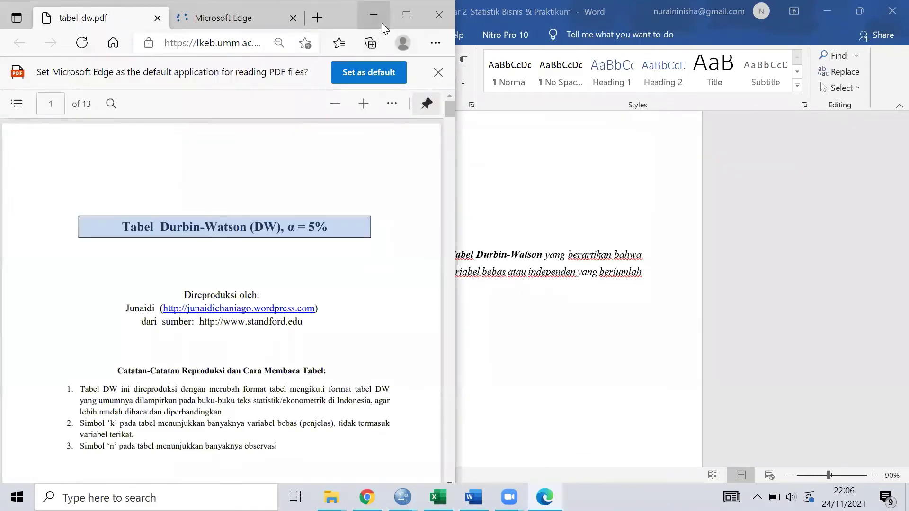
# - Go to the first table page of the Durbin-Watson PDF and maximize the browser window
pyautogui.scroll(-8, 290, 205)
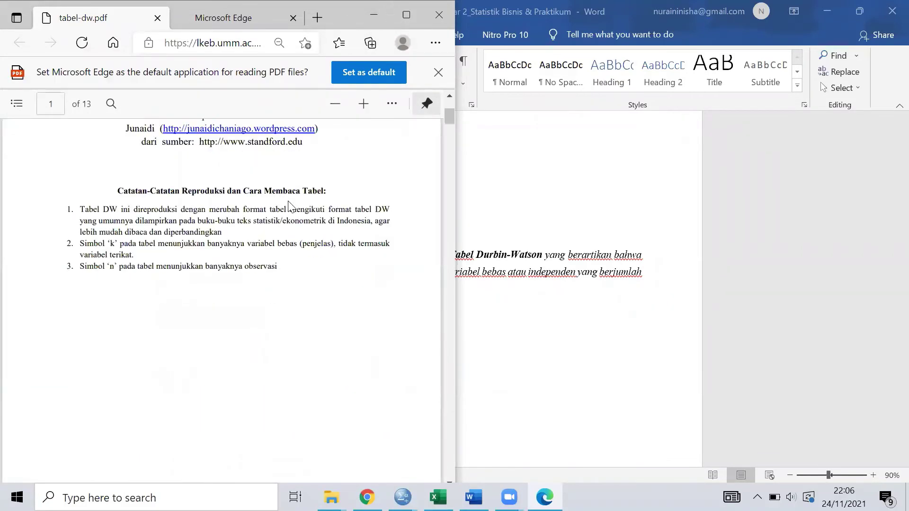
pyautogui.scroll(-5, 290, 207)
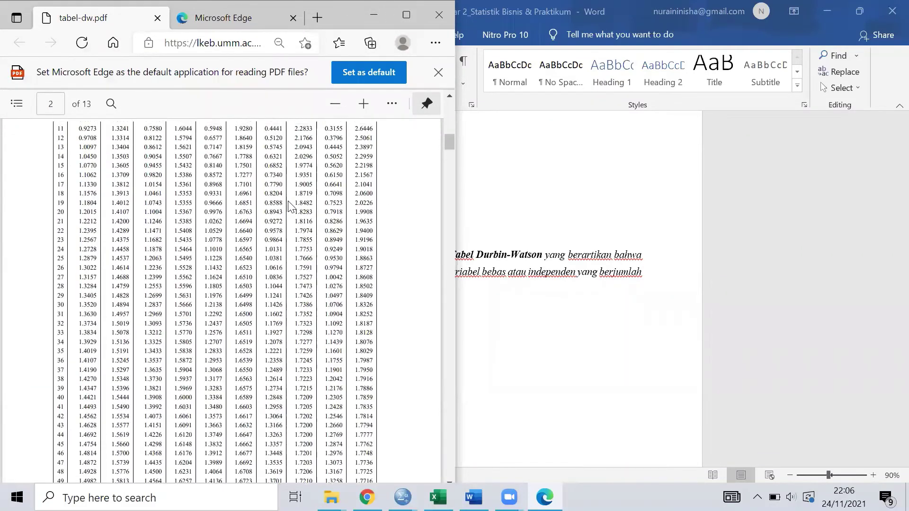
pyautogui.scroll(4, 290, 205)
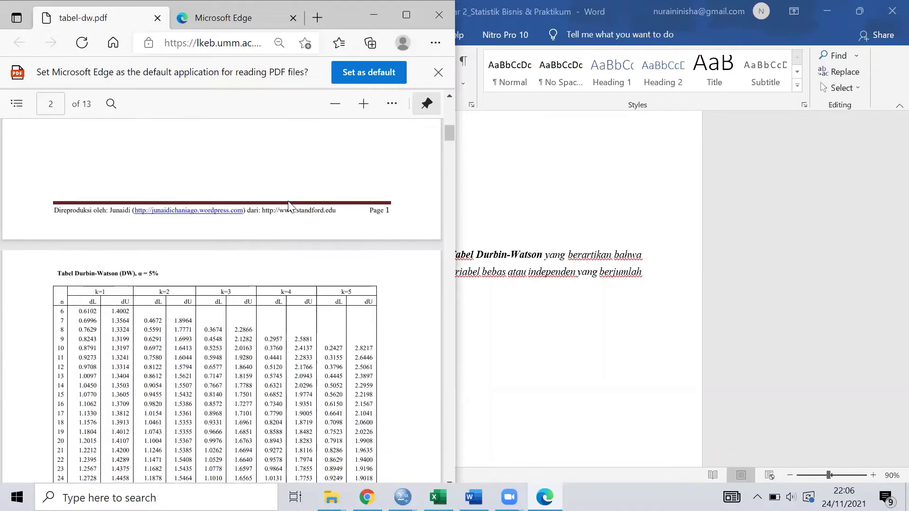
pyautogui.doubleClick(394, 23)
# - Enlarge the Durbin-Watson table and examine the column headings for k=3
pyautogui.scroll(-3, 312, 327)
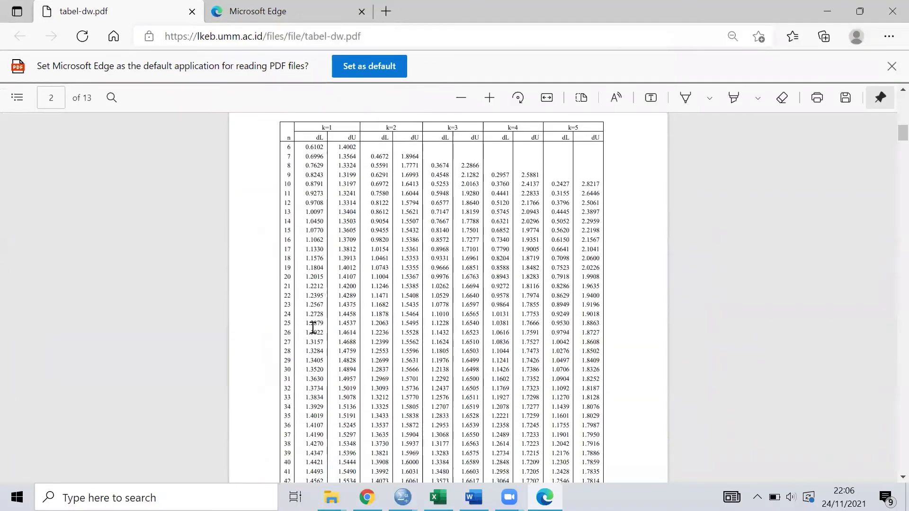
pyautogui.scroll(1, 312, 328)
pyautogui.scroll(-2, 544, 265)
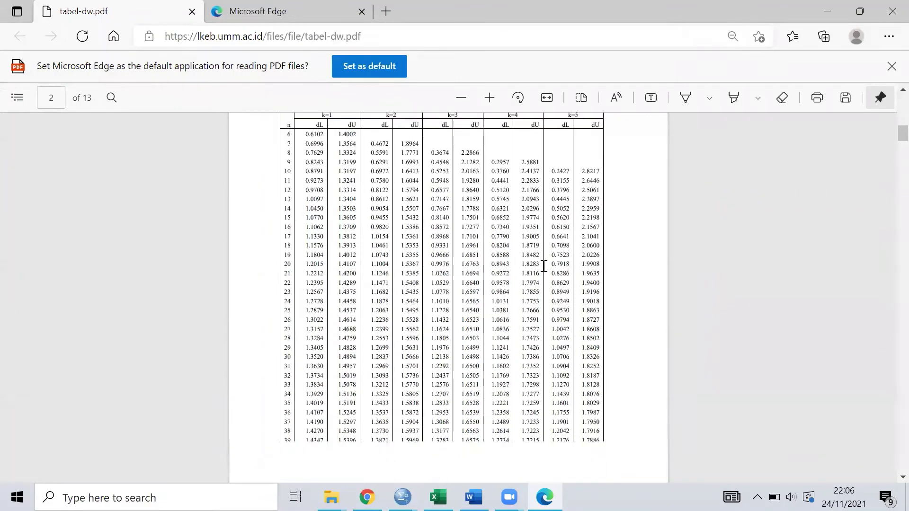
pyautogui.scroll(-3, 544, 265)
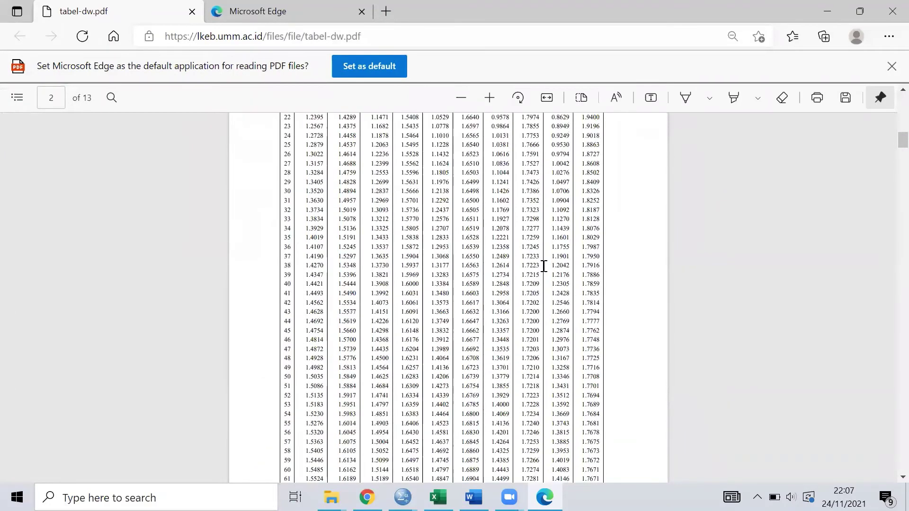
pyautogui.click(489, 98)
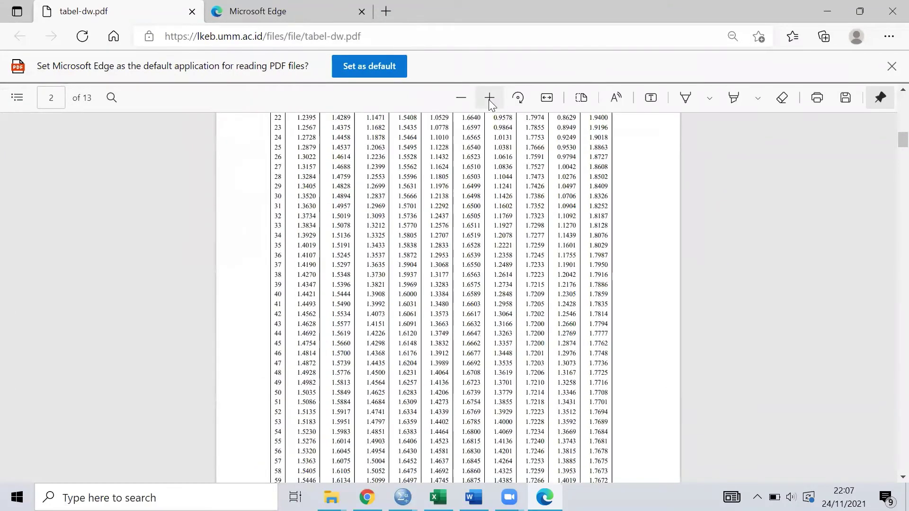
pyautogui.click(489, 98)
pyautogui.click(489, 98)
pyautogui.scroll(6, 470, 263)
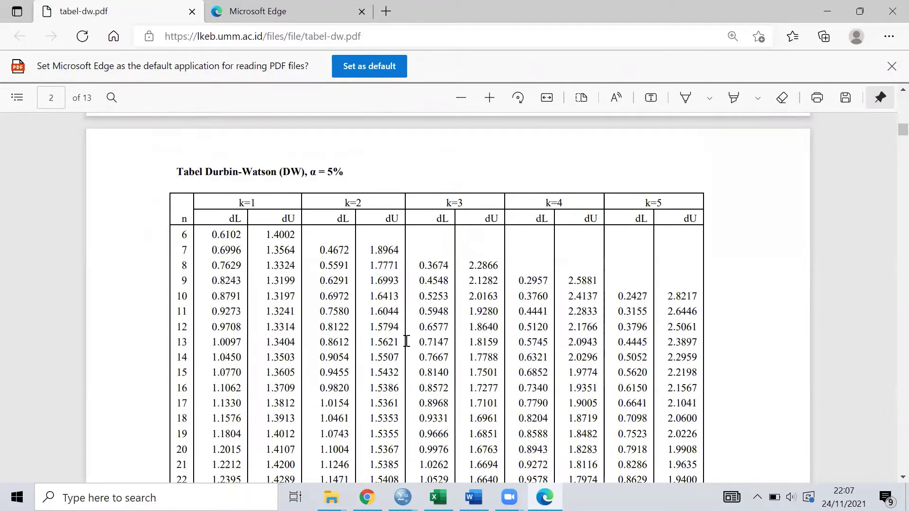
pyautogui.scroll(-3, 406, 341)
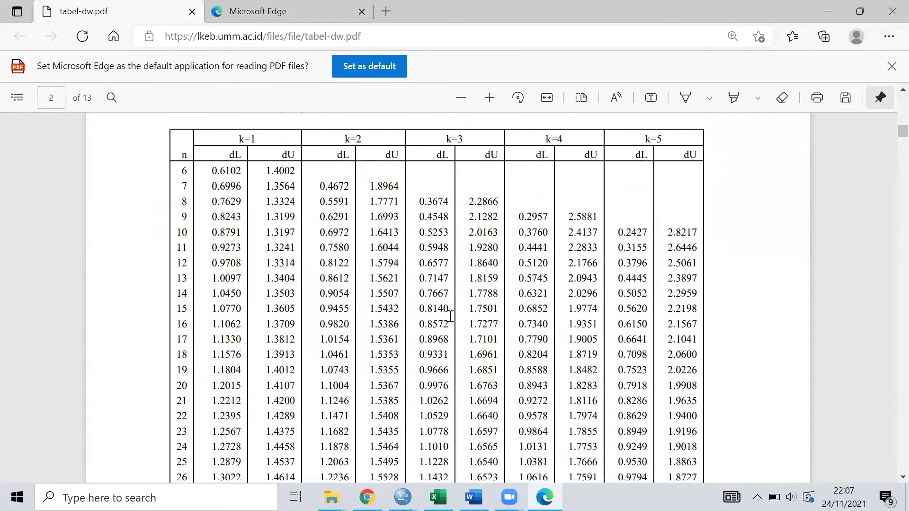
pyautogui.scroll(2, 450, 316)
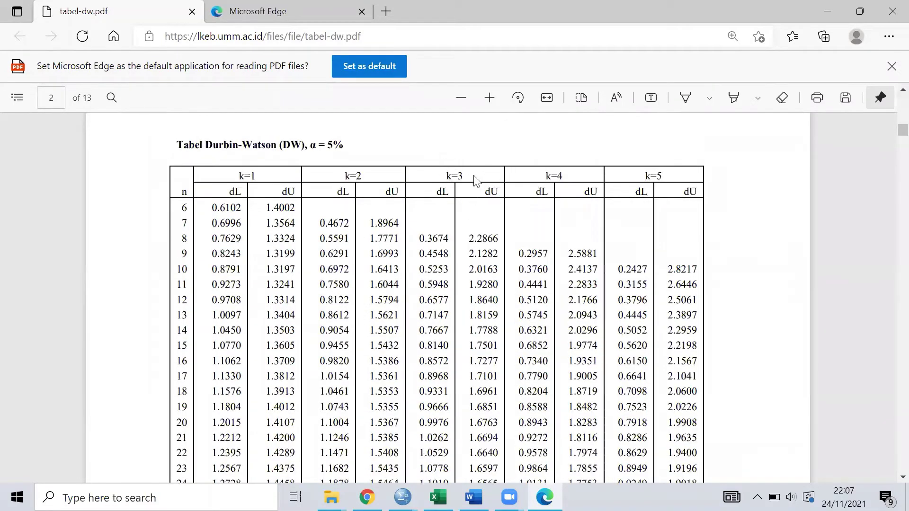
# - Check the independent variables X1(ROA), X2(Arus Kas) and X3(Size) by selecting their columns in the Excel workbook, and return to the Durbin-Watson PDF
pyautogui.hotkey('alt', 'Tab')
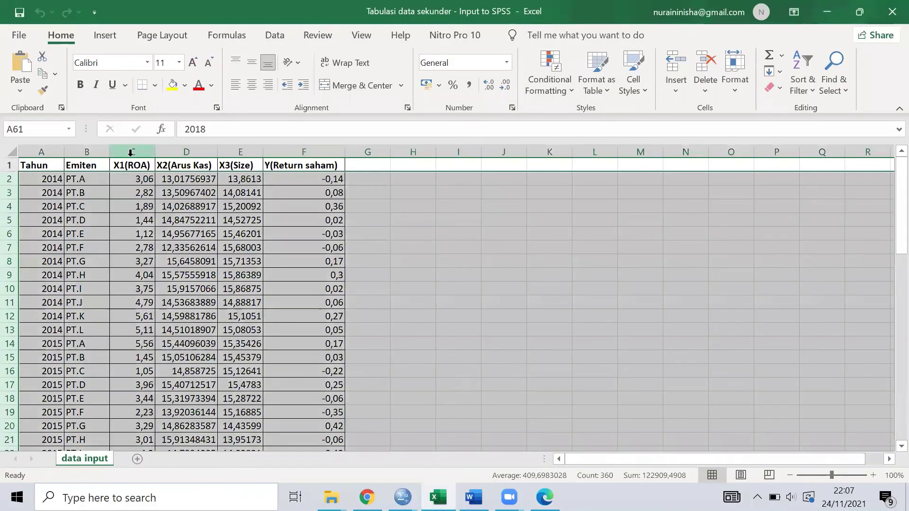
pyautogui.click(143, 148)
pyautogui.click(183, 147)
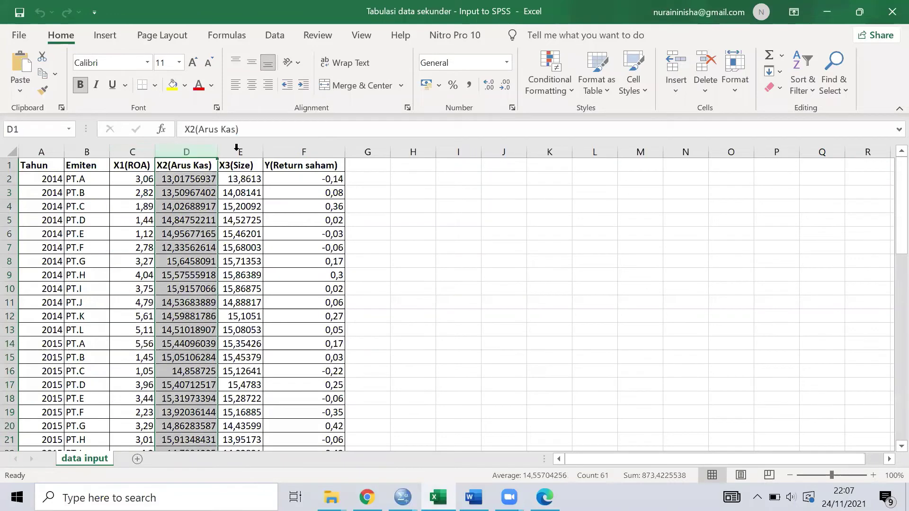
pyautogui.click(239, 147)
pyautogui.hotkey('alt', 'Tab')
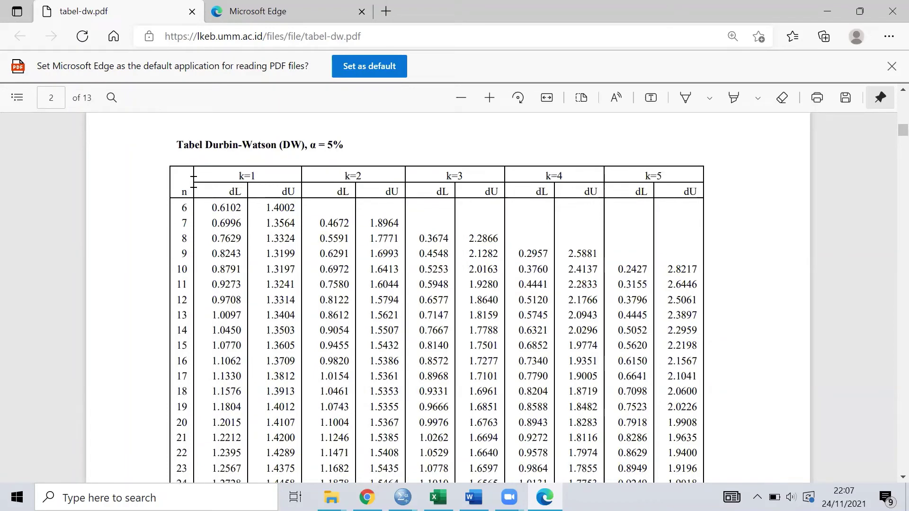
# - Find the n = 60 row in the Durbin-Watson table and trace it across to the k=3 columns
pyautogui.scroll(-2, 207, 273)
pyautogui.scroll(-5, 207, 273)
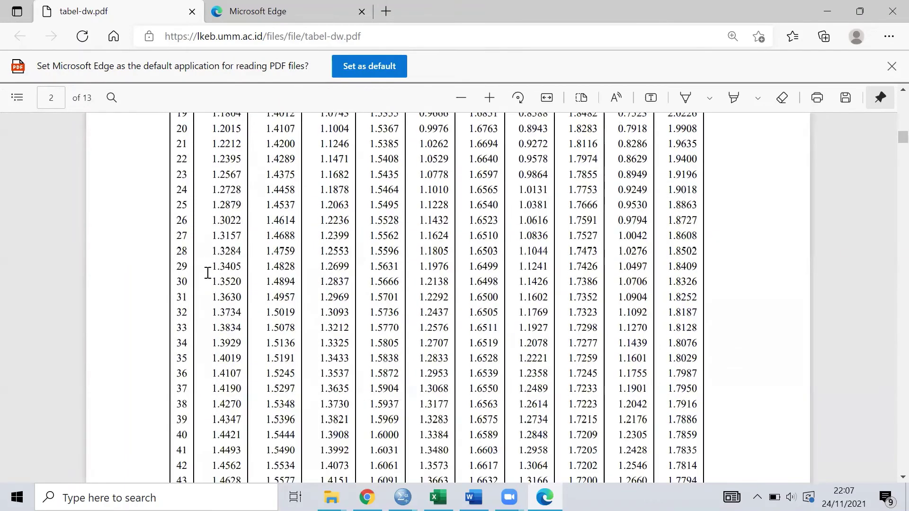
pyautogui.scroll(-7, 207, 273)
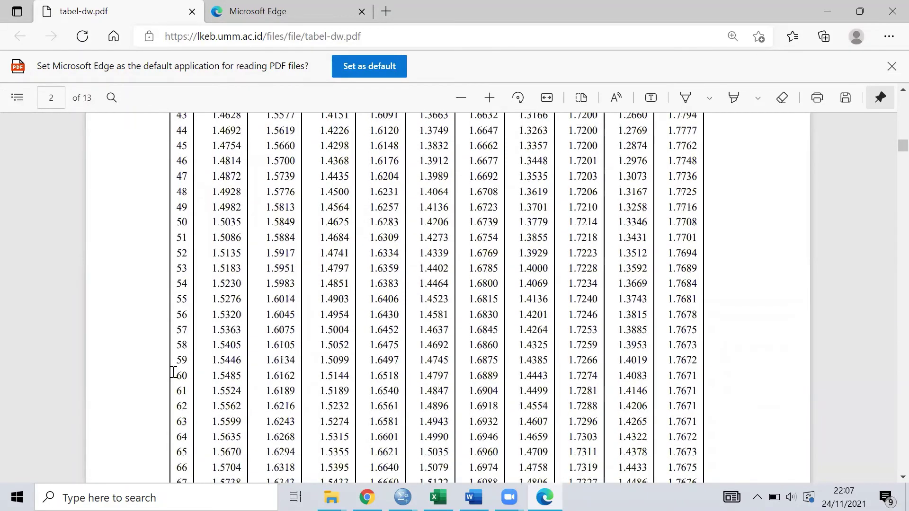
pyautogui.moveTo(177, 375); pyautogui.dragTo(425, 378)
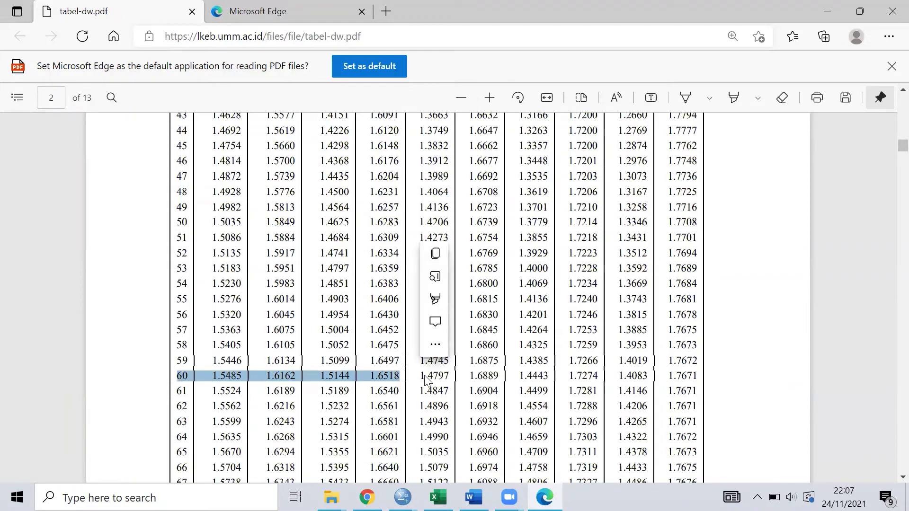
pyautogui.click(425, 376)
# - Recheck the k=3 dL heading and select the dL value in the n = 60 row
pyautogui.scroll(15, 425, 375)
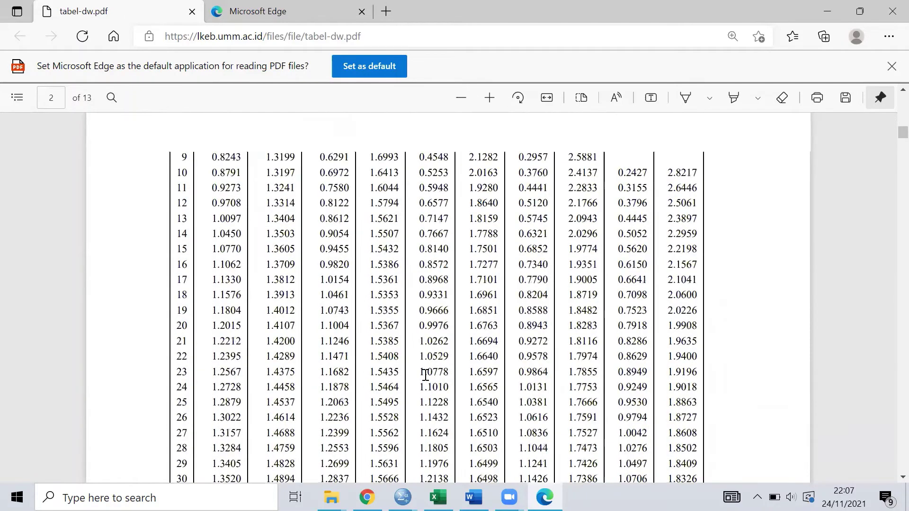
pyautogui.scroll(-2, 425, 375)
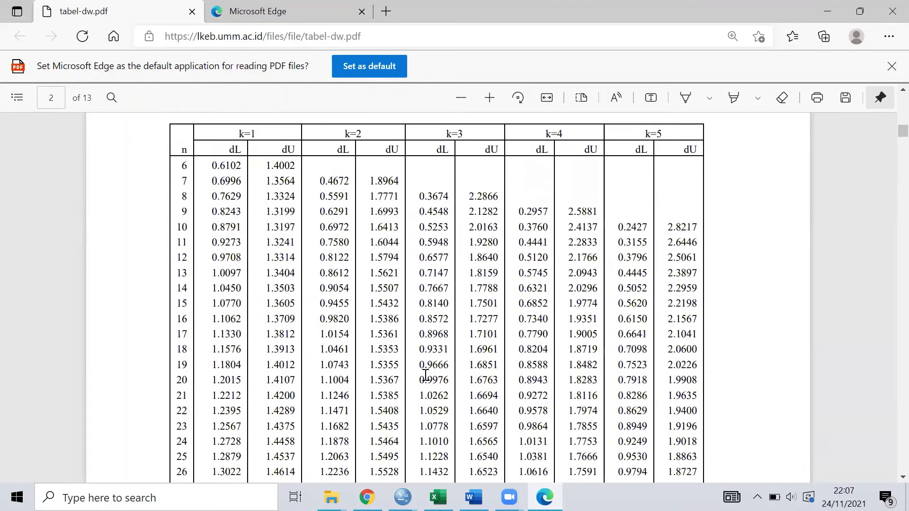
pyautogui.scroll(-5, 425, 375)
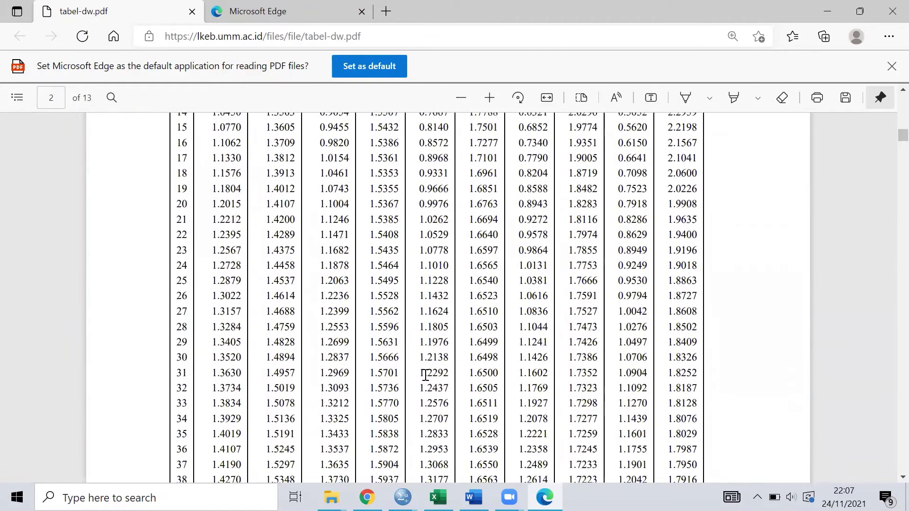
pyautogui.scroll(-3, 425, 375)
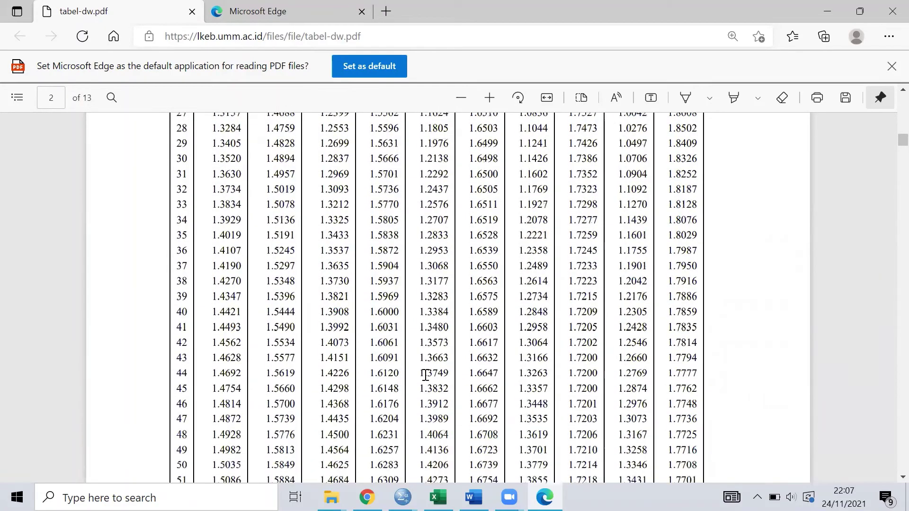
pyautogui.scroll(-4, 425, 375)
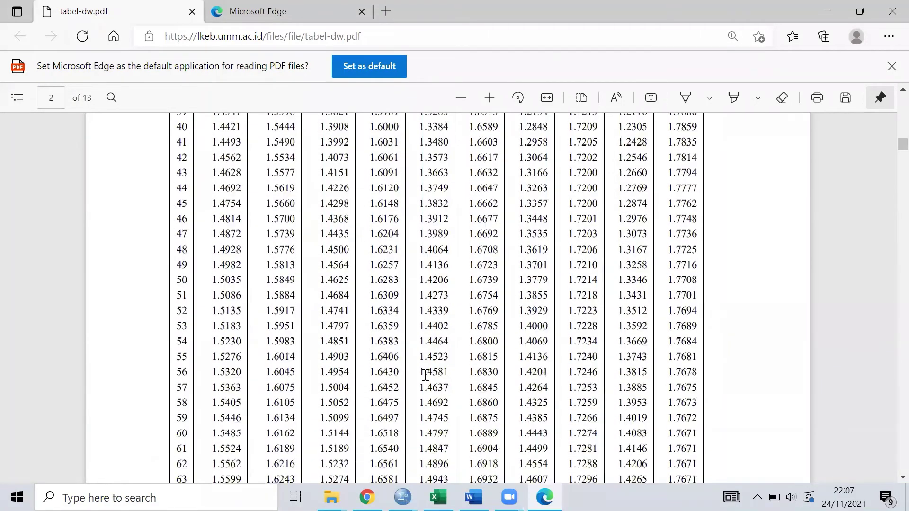
pyautogui.scroll(-1, 425, 375)
pyautogui.scroll(-1, 425, 376)
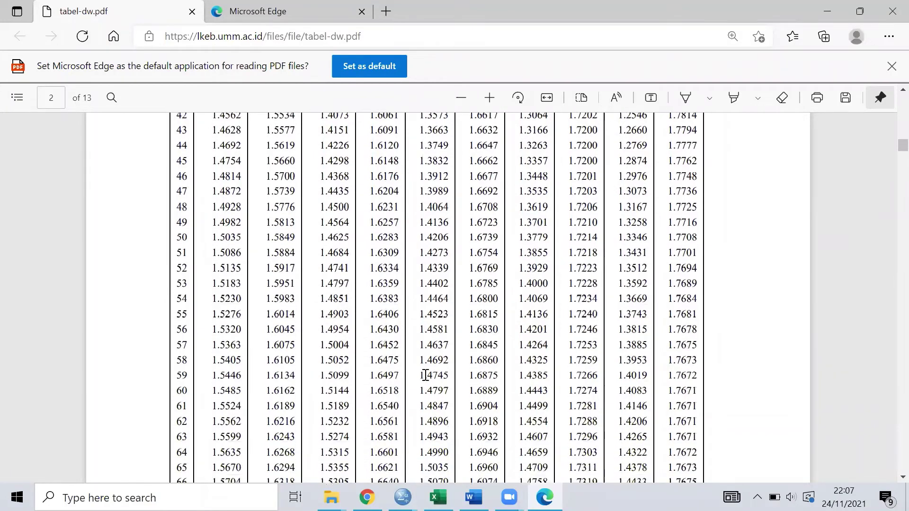
pyautogui.moveTo(417, 390); pyautogui.dragTo(456, 390)
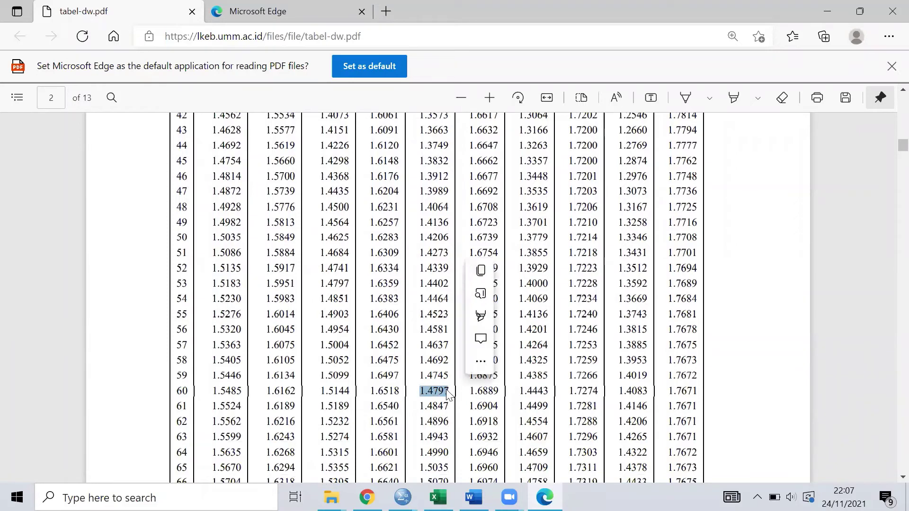
pyautogui.click(448, 391)
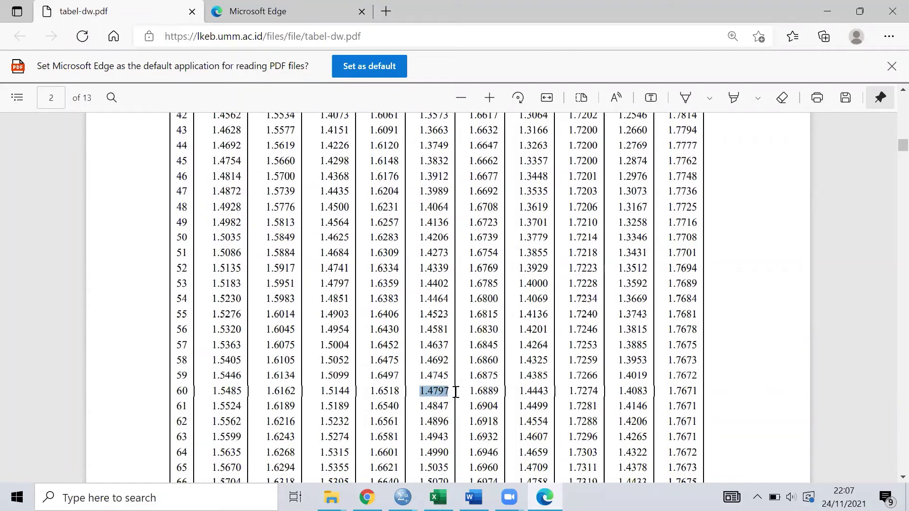
# - Switch to the Word report and enter 1.47 as the first digits of dL in the Durbin Watson results
pyautogui.hotkey('alt', 'Tab')
pyautogui.hotkey('alt', 'Tab')
pyautogui.press('Tab')
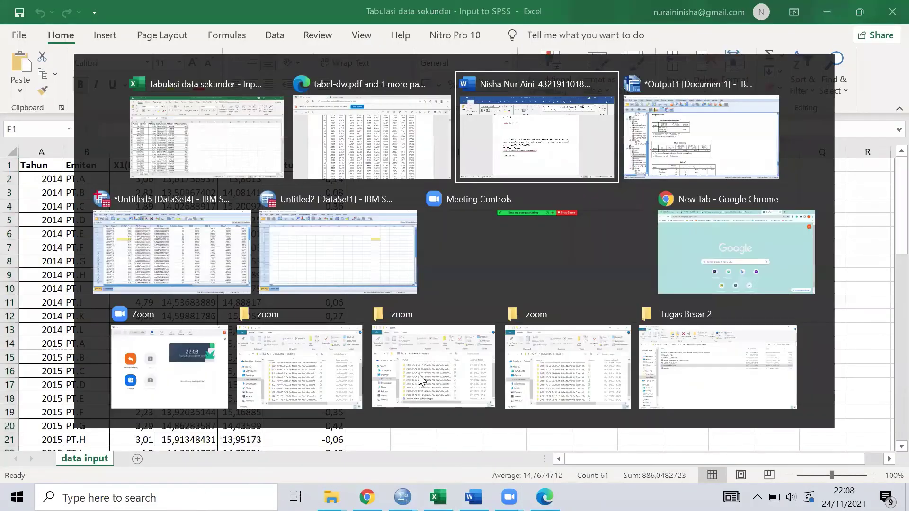
pyautogui.scroll(4, 422, 359)
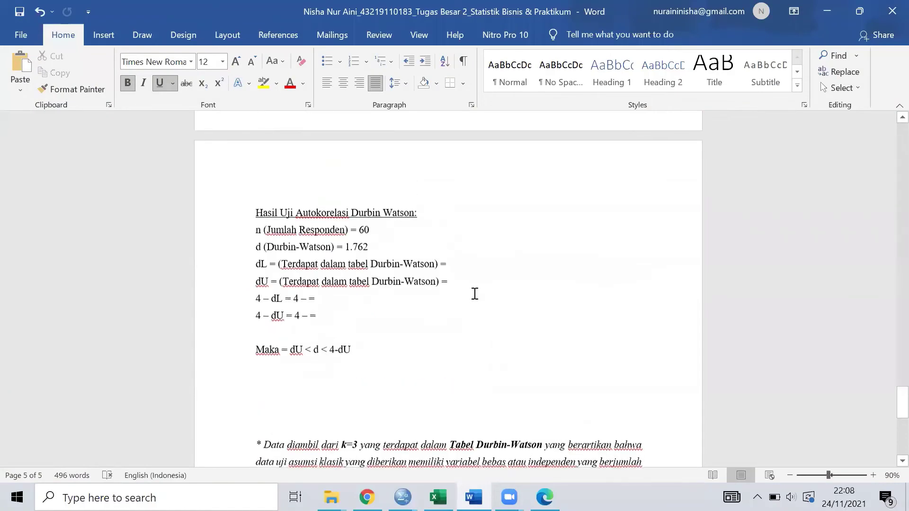
pyautogui.click(495, 259)
pyautogui.write('1.47')
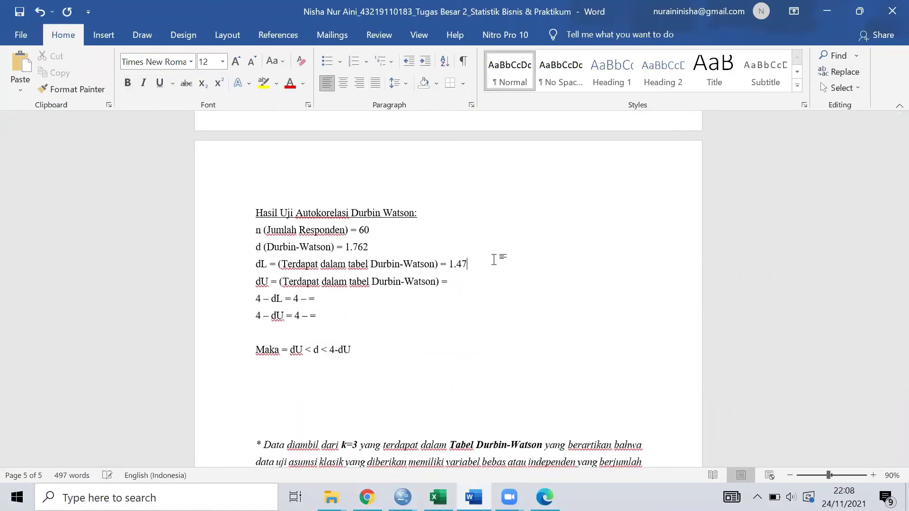
# - Switch back to the Durbin-Watson PDF to reread the selected dL value, and return to the Word report
pyautogui.hotkey('alt', 'Tab')
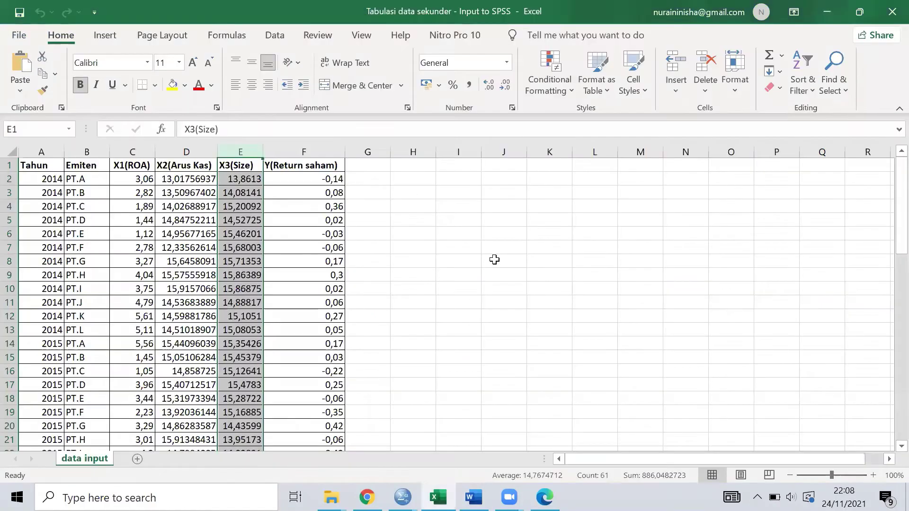
pyautogui.hotkey('alt', 'Tab')
pyautogui.press('Tab')
pyautogui.hotkey('alt', 'Tab')
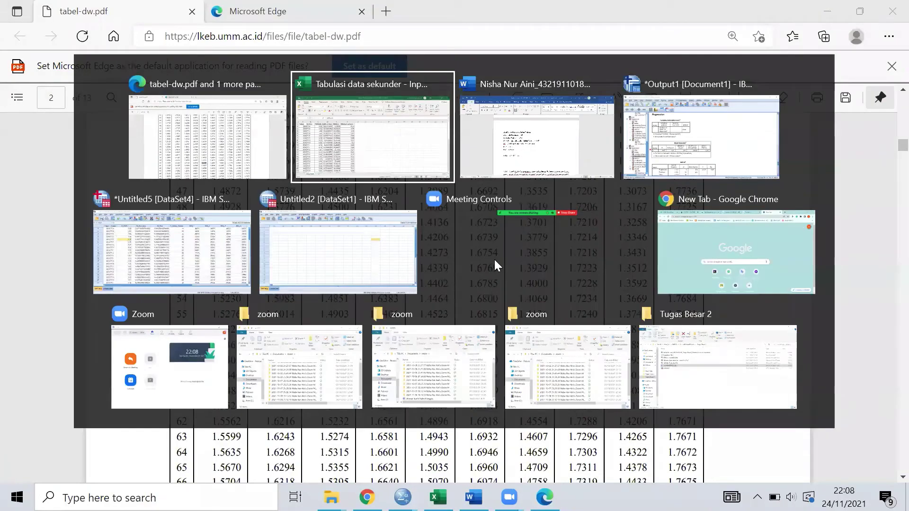
pyautogui.press('Tab')
pyautogui.hotkey('alt', 'Tab')
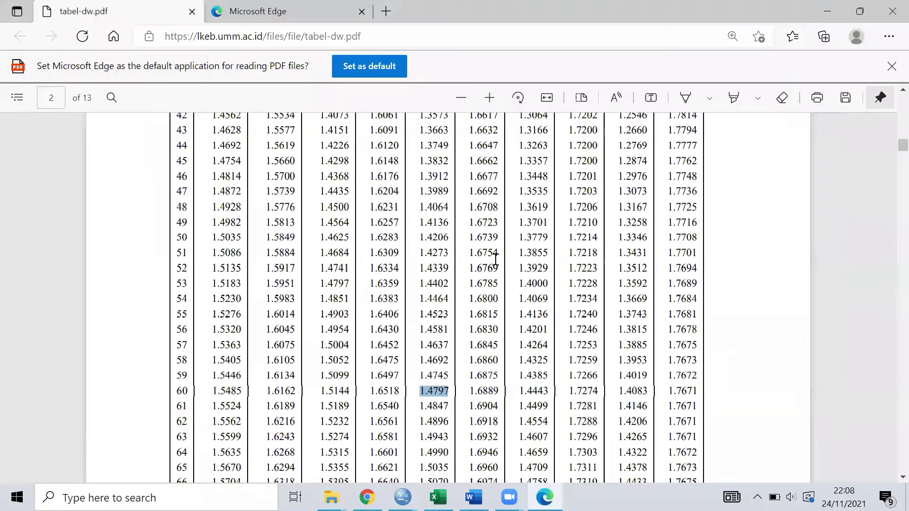
pyautogui.hotkey('alt', 'Tab')
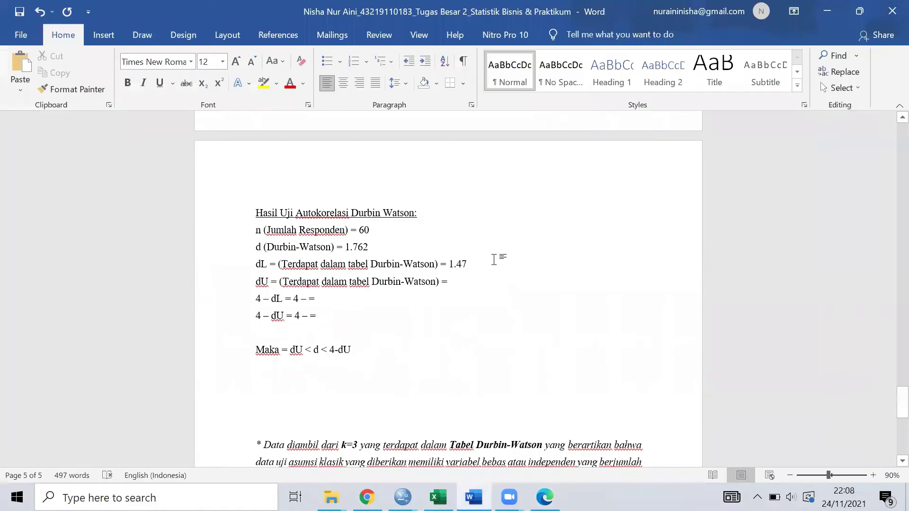
# - Complete the dL value as 1.4797 in the Durbin Watson results and move to the end of the dU line
pyautogui.write('97')
pyautogui.press('Down')
pyautogui.press('Down')
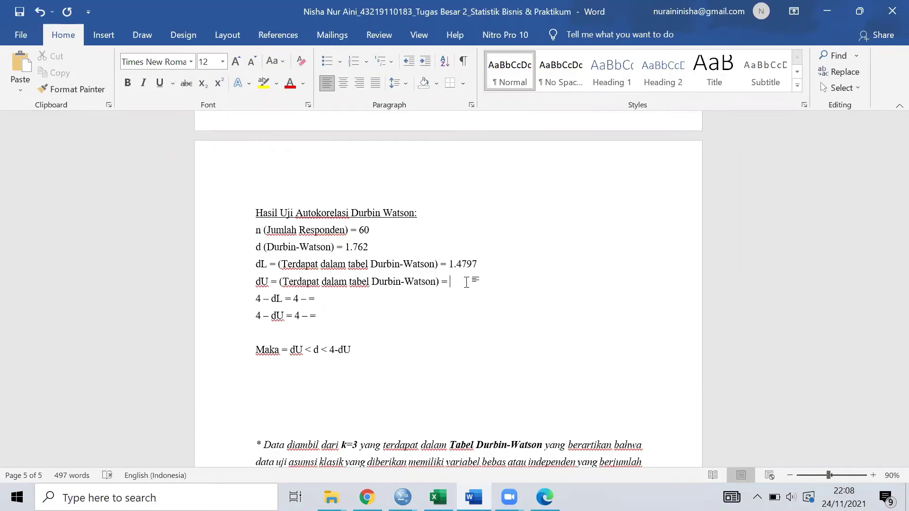
# - Switch to the Durbin-Watson PDF and trace the dU column under k=3 down to the n = 60 row
pyautogui.hotkey('alt', 'Tab')
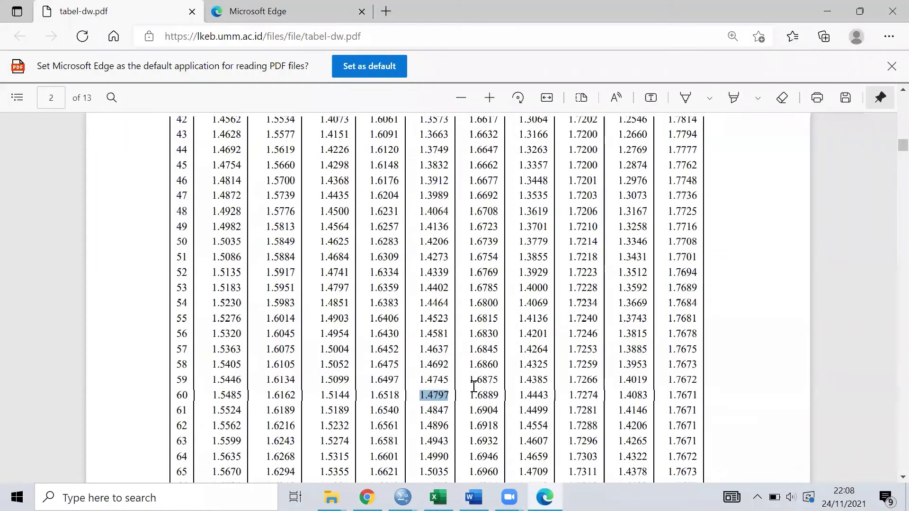
pyautogui.scroll(12, 473, 386)
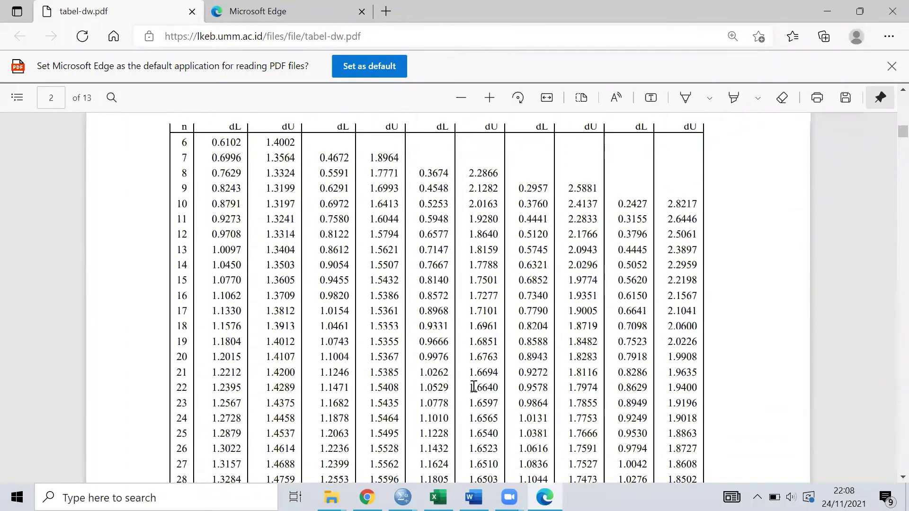
pyautogui.scroll(1, 473, 387)
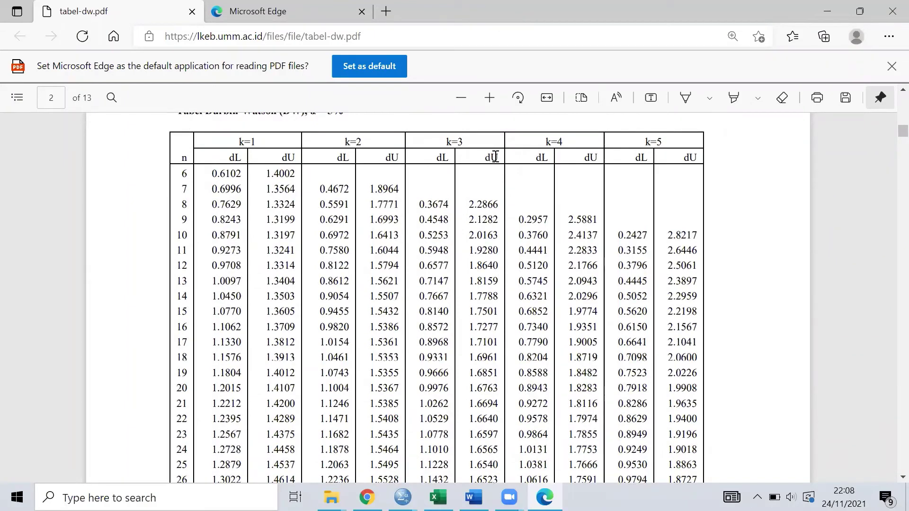
pyautogui.scroll(-8, 488, 276)
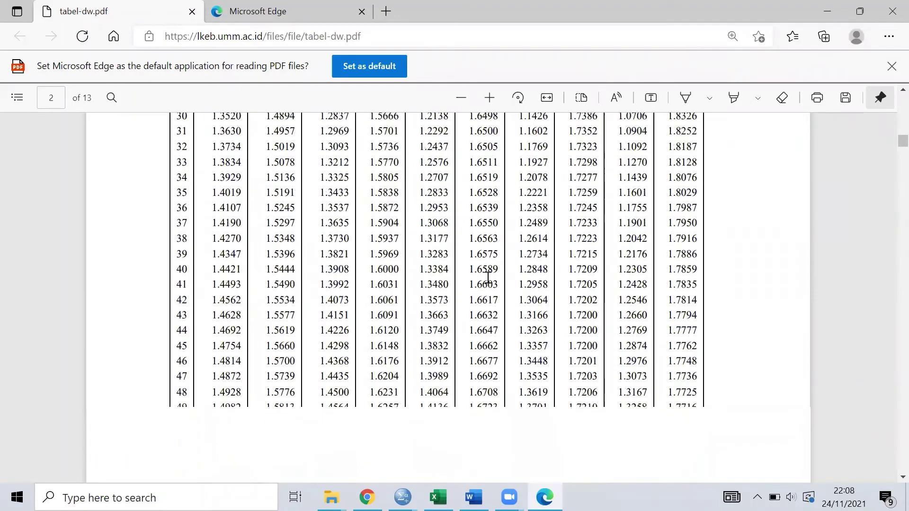
pyautogui.scroll(-7, 487, 276)
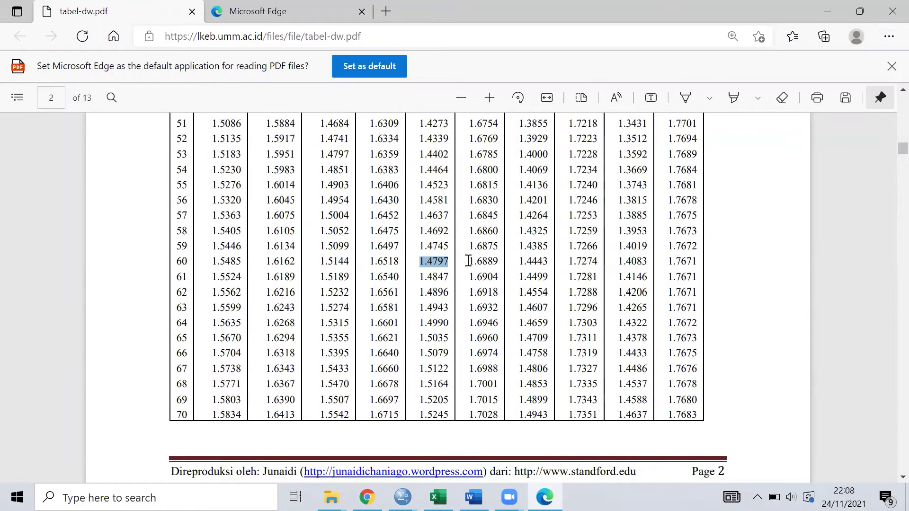
# - Enter 1.6889 as dU in the Word report, selecting the n = 60 value in the PDF table to check the digits
pyautogui.hotkey('alt', 'Tab')
pyautogui.write('1')
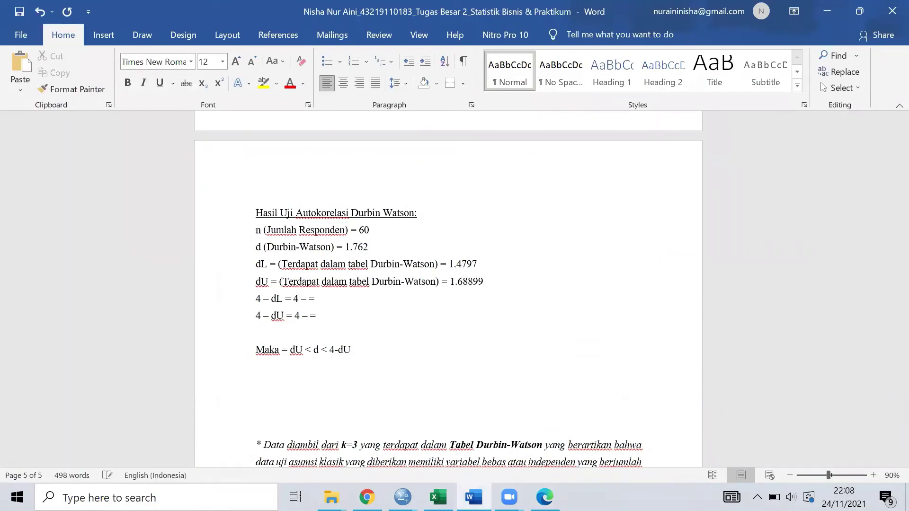
pyautogui.hotkey('alt', 'Tab')
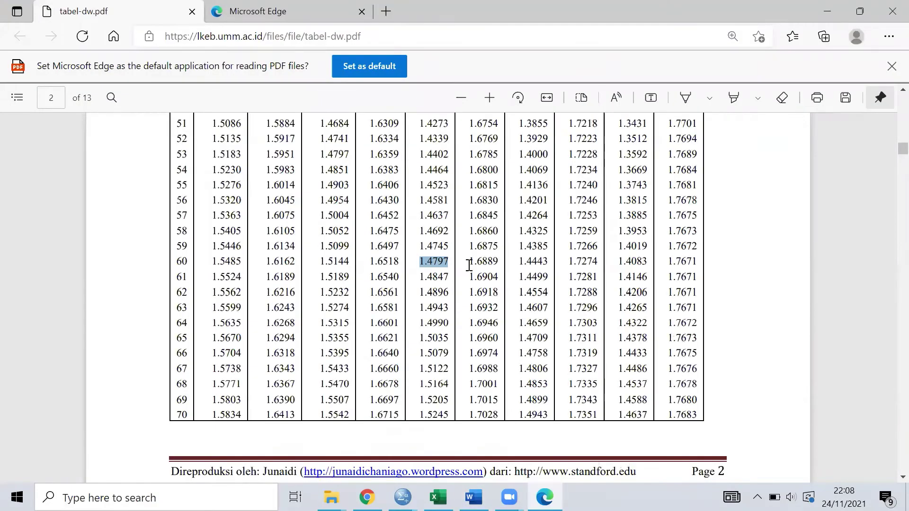
pyautogui.moveTo(468, 263); pyautogui.dragTo(497, 263)
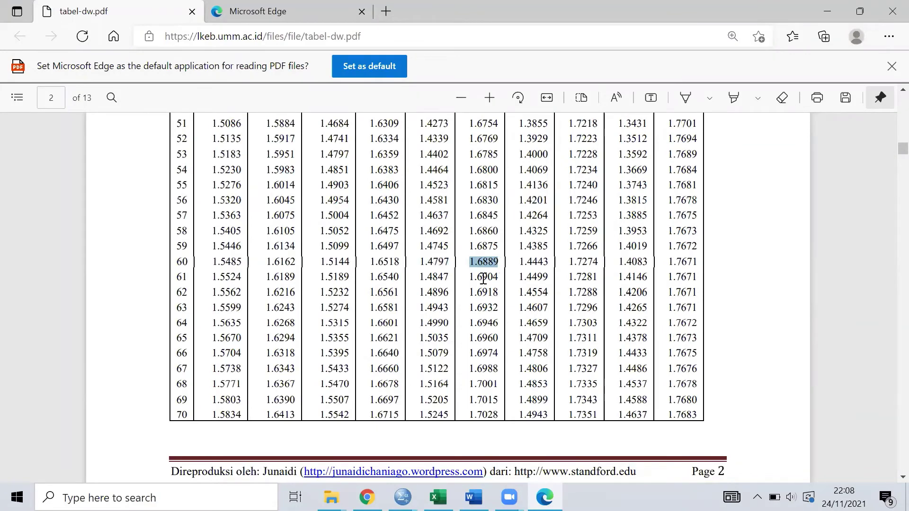
pyautogui.hotkey('alt', 'Tab')
pyautogui.hotkey('ctrl', 'v')
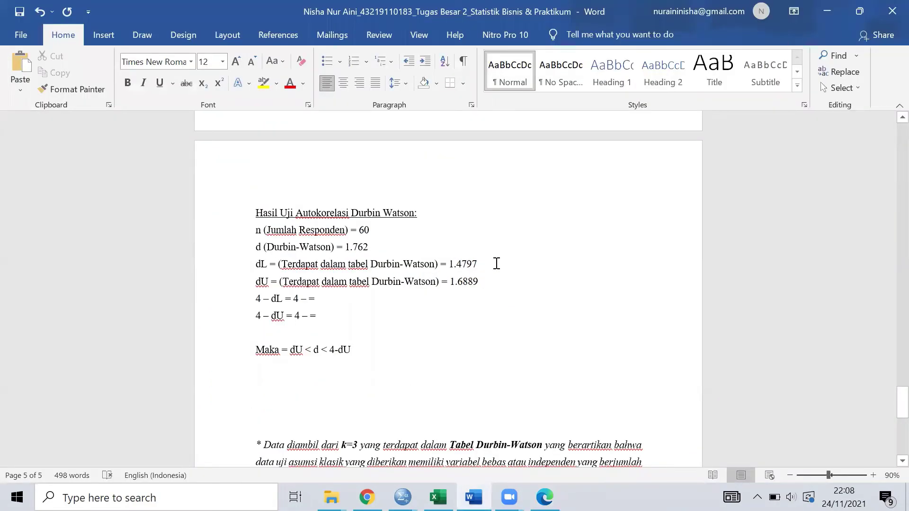
# - Compare the dU value entered in the report with the selected value in the Durbin-Watson PDF
pyautogui.hotkey('alt', 'Tab')
pyautogui.hotkey('alt', 'Tab')
pyautogui.hotkey('alt', 'Tab')
pyautogui.hotkey('alt', 'Tab')
pyautogui.hotkey('alt', 'Tab')
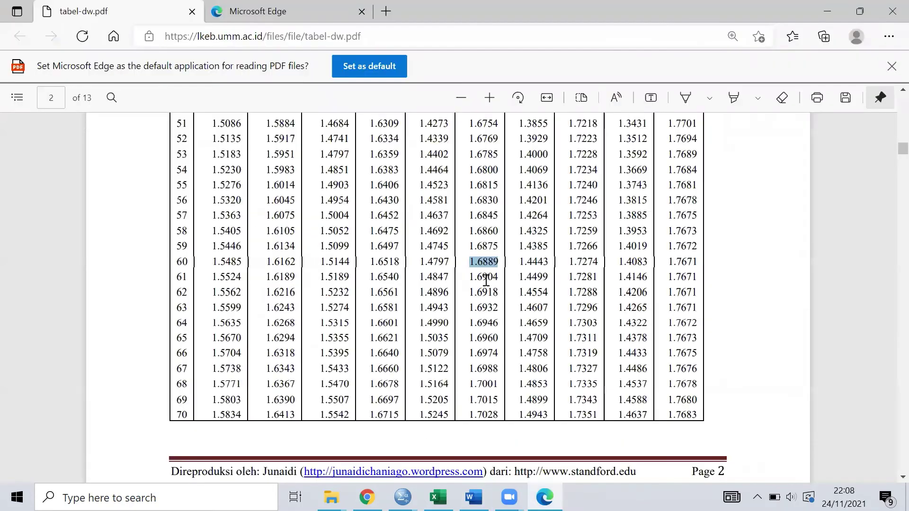
# - In the Word report, insert 1.4797 into the 4 – dL subtraction and 1.6889 into the 4 – dU subtraction
pyautogui.hotkey('alt', 'Tab')
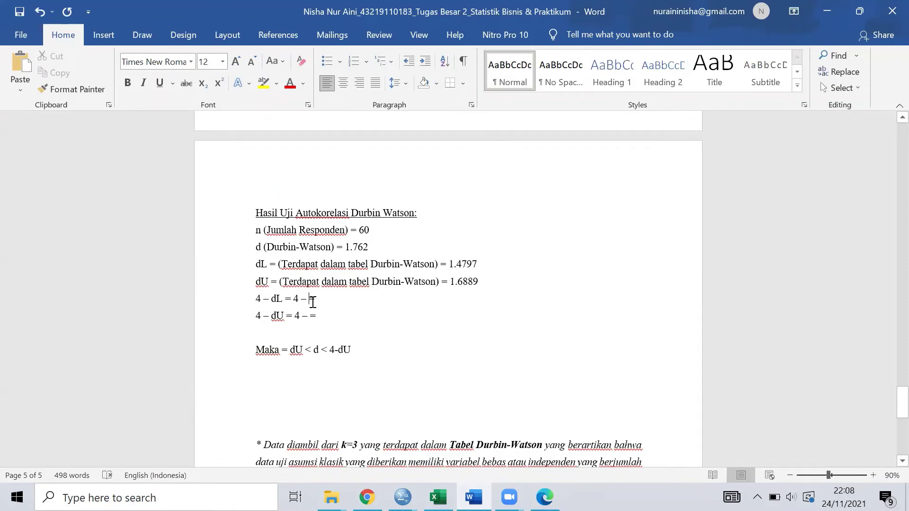
pyautogui.write('1')
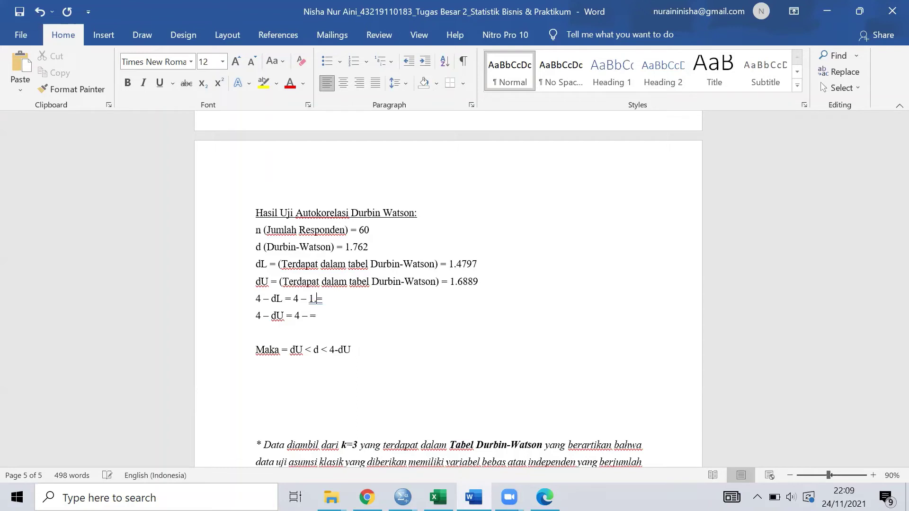
pyautogui.write('.4')
pyautogui.write('4')
pyautogui.write('4')
pyautogui.write('97')
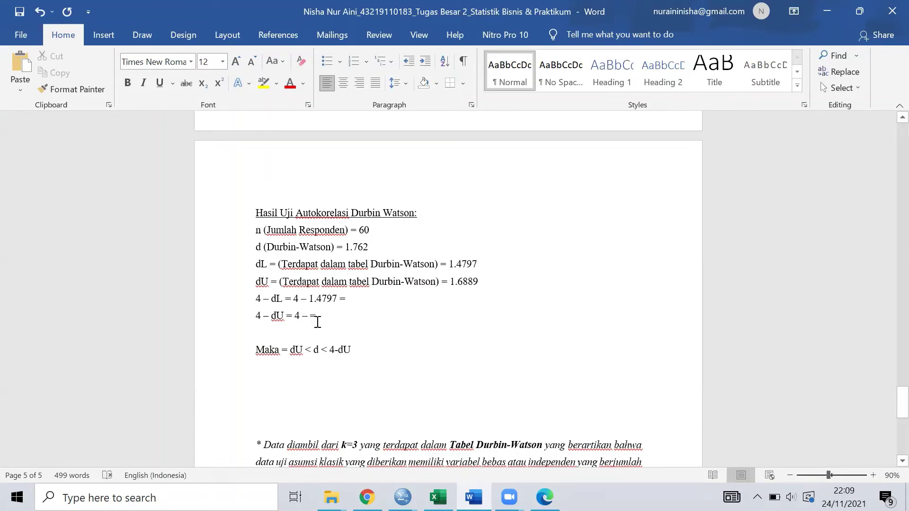
pyautogui.click(316, 318)
pyautogui.write('1 ')
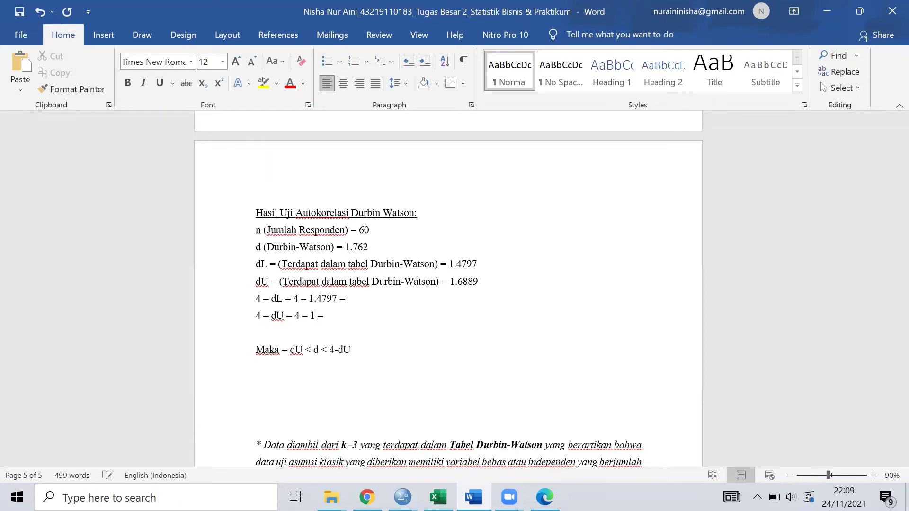
pyautogui.write('.6889')
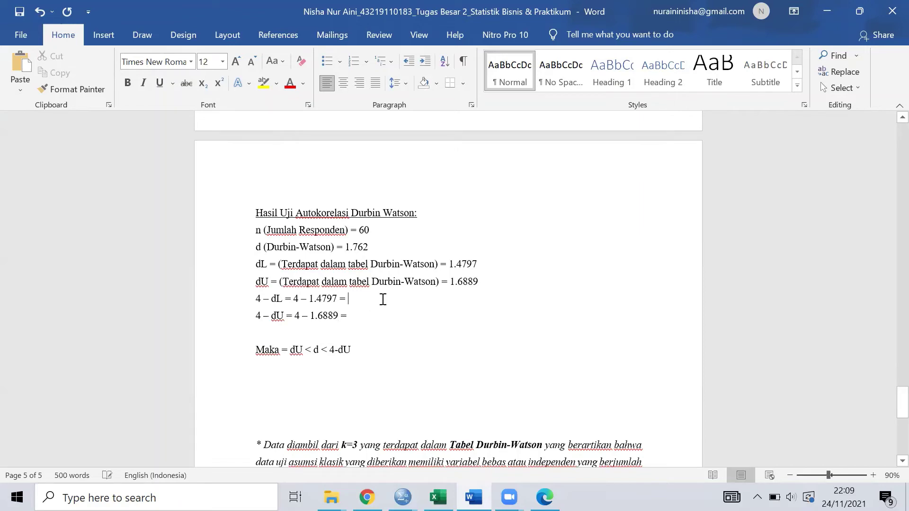
# - Open the Calculator app and compute 4 - 1,4797
pyautogui.click(156, 498)
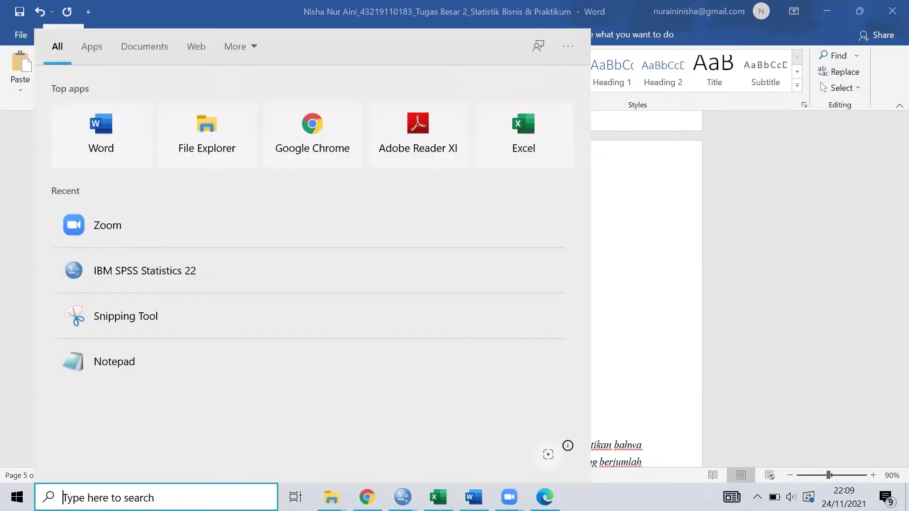
pyautogui.write('kalk')
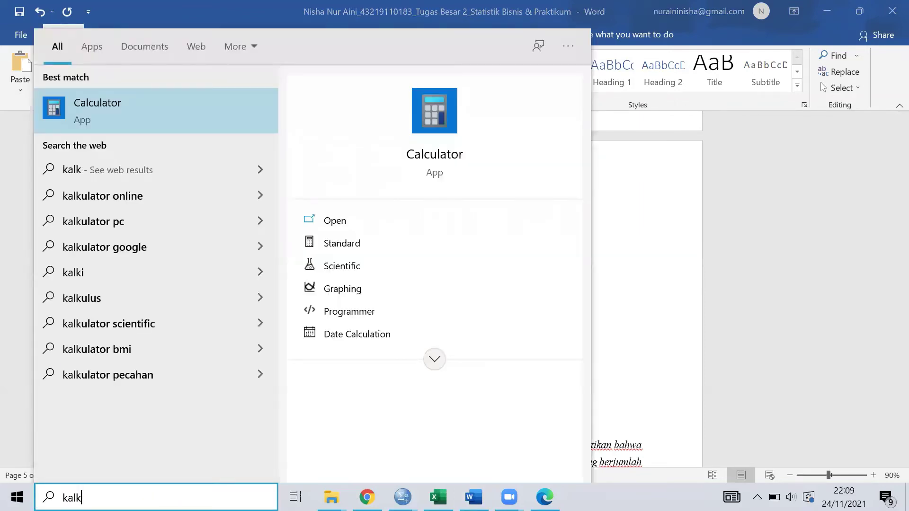
pyautogui.press('Return')
pyautogui.click(588, 322)
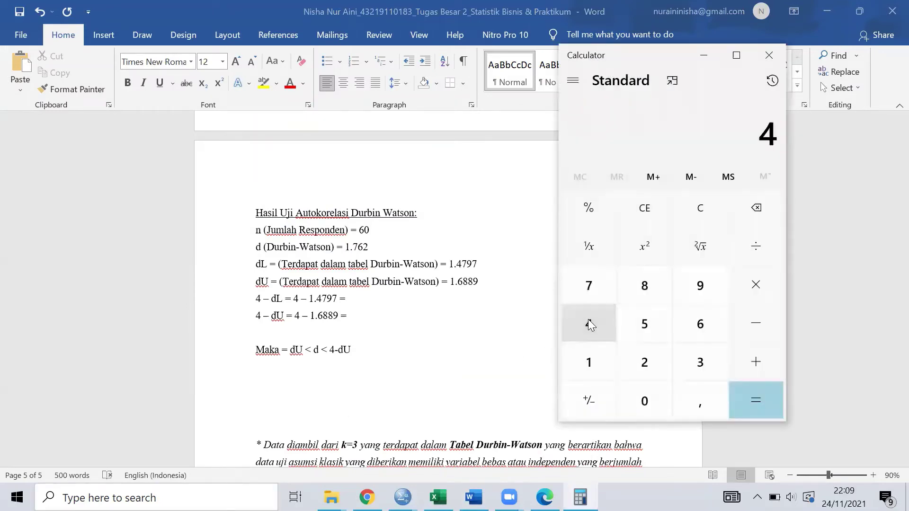
pyautogui.click(743, 329)
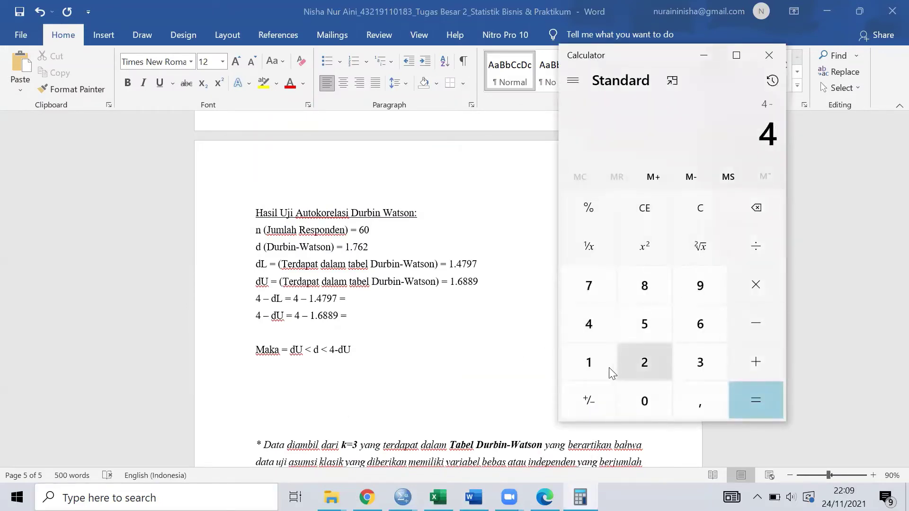
pyautogui.click(608, 368)
pyautogui.click(631, 393)
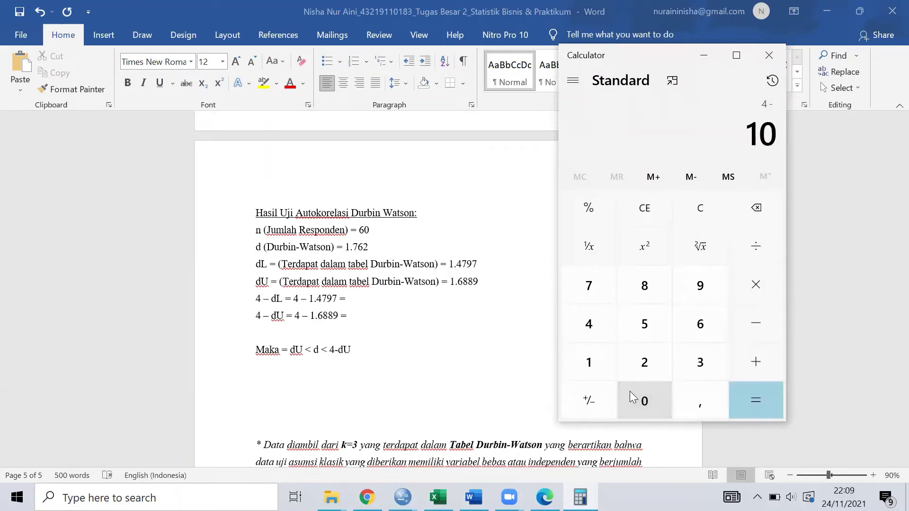
pyautogui.click(761, 198)
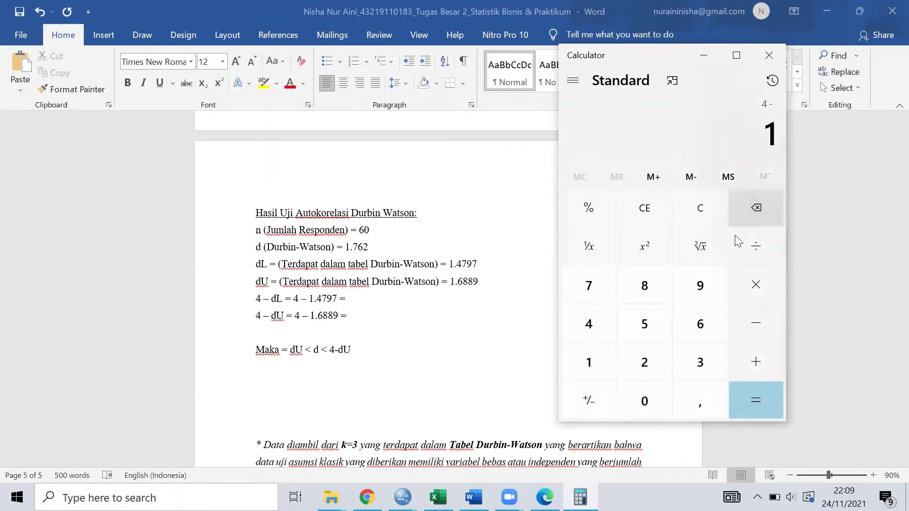
pyautogui.click(712, 389)
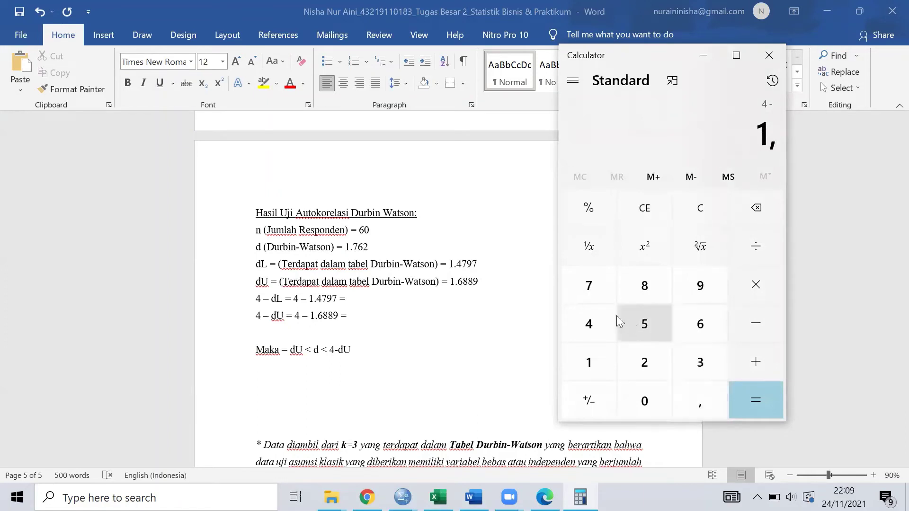
pyautogui.click(589, 314)
pyautogui.write('797')
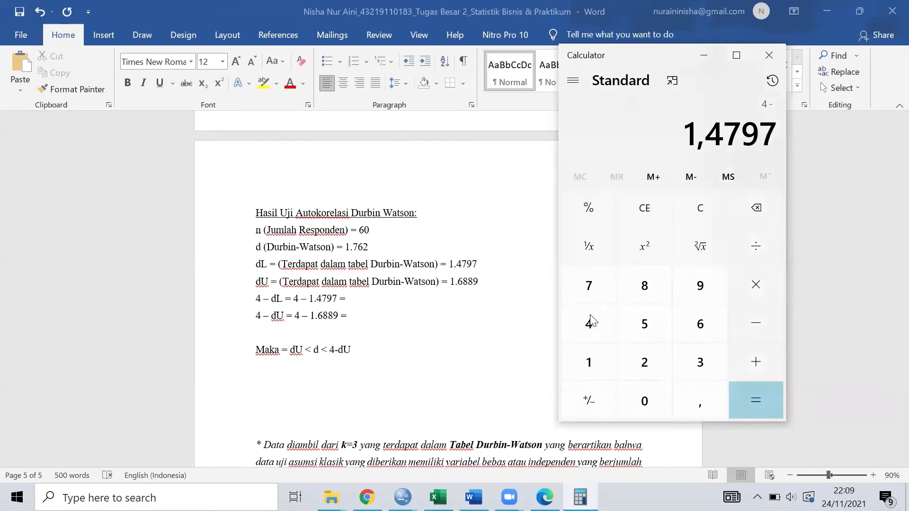
pyautogui.click(769, 400)
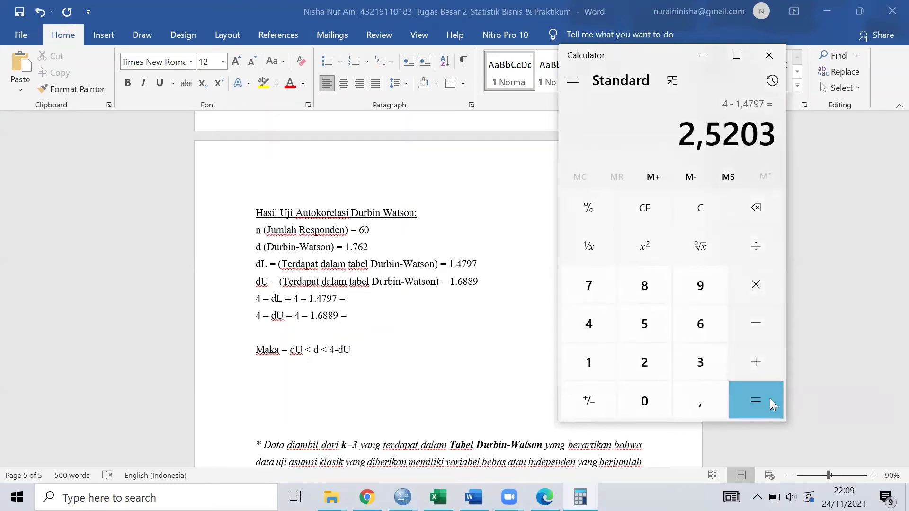
# - Return to the Word report and enter 2.5203 as the result of 4 – dL, rereading it from Calculator
pyautogui.click(415, 303)
pyautogui.hotkey('alt', 'Tab')
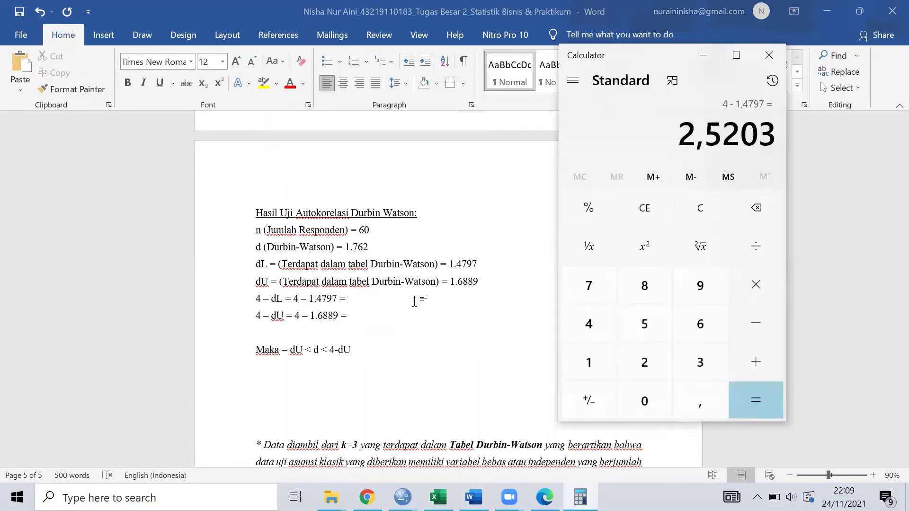
pyautogui.hotkey('alt', 'Tab')
pyautogui.write('2.')
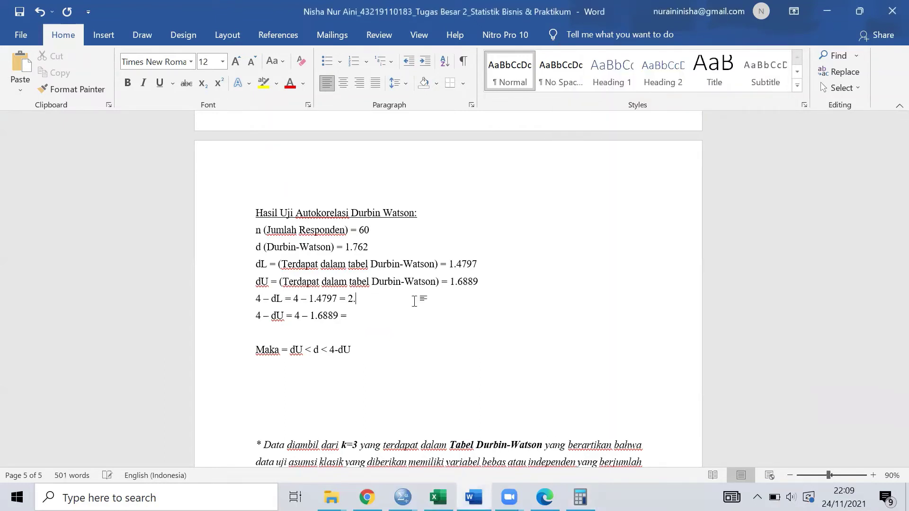
pyautogui.hotkey('alt', 'Tab')
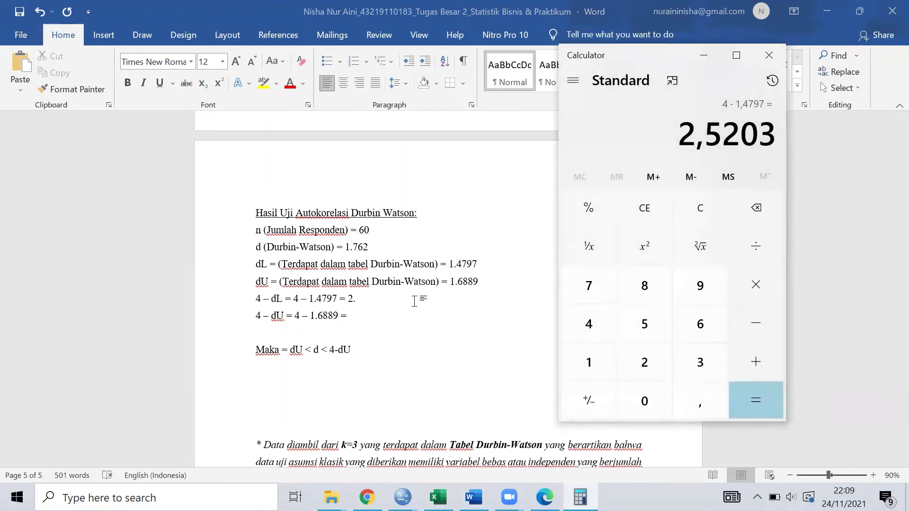
pyautogui.hotkey('alt', 'Tab')
pyautogui.write('5203')
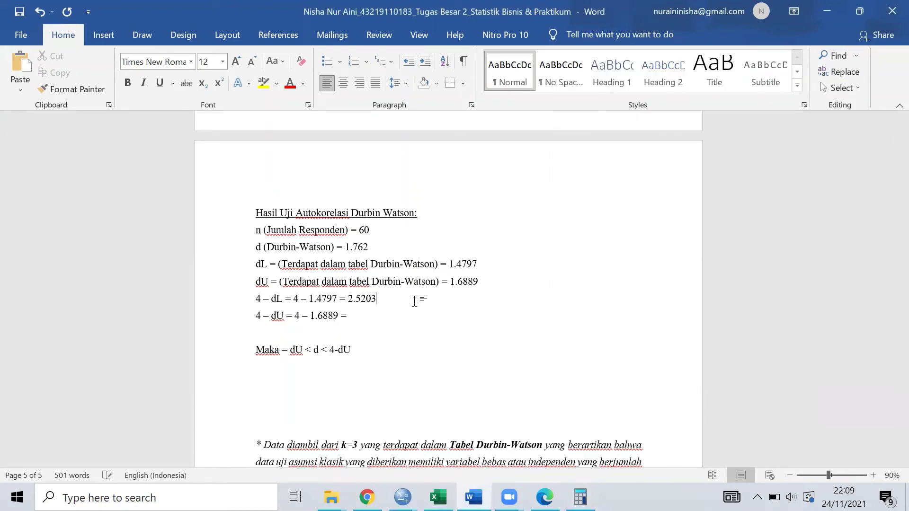
# - Switch to Calculator, clear the previous calculation and compute 4 - 1,6889
pyautogui.hotkey('alt', 'Tab')
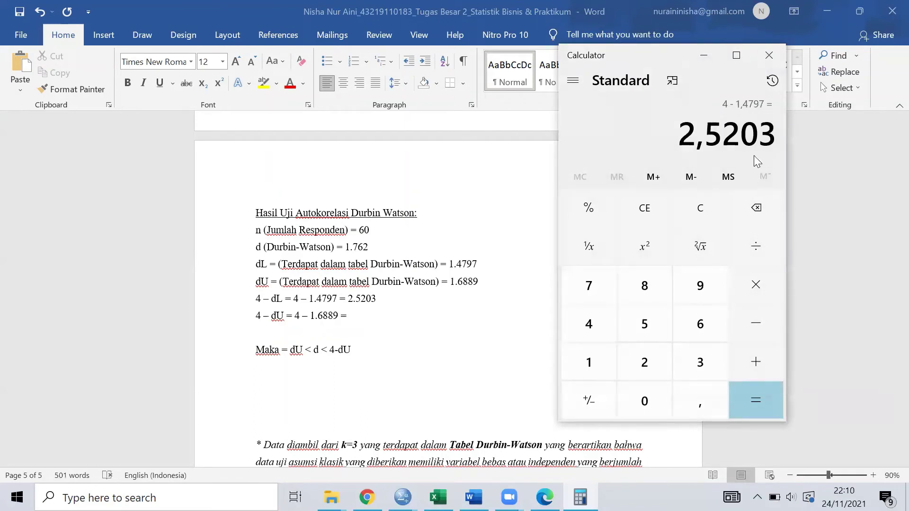
pyautogui.click(700, 207)
pyautogui.click(611, 313)
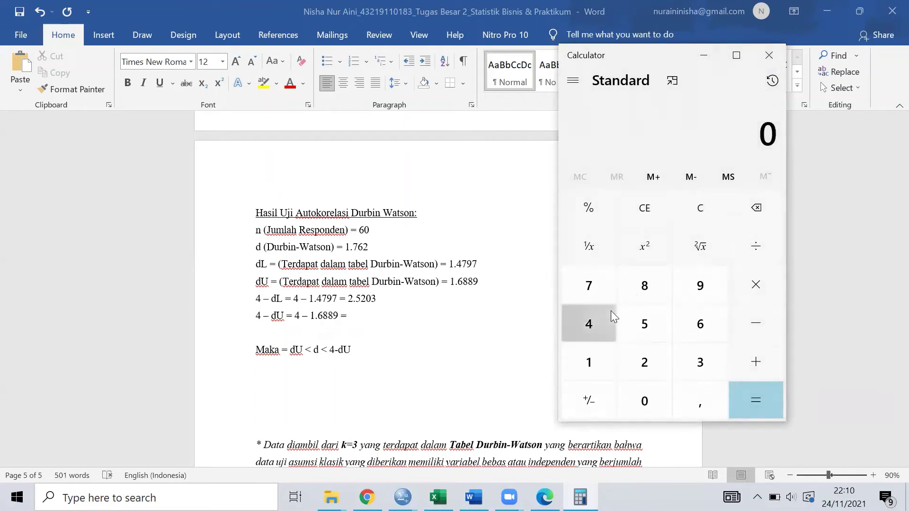
pyautogui.click(756, 317)
pyautogui.write('1')
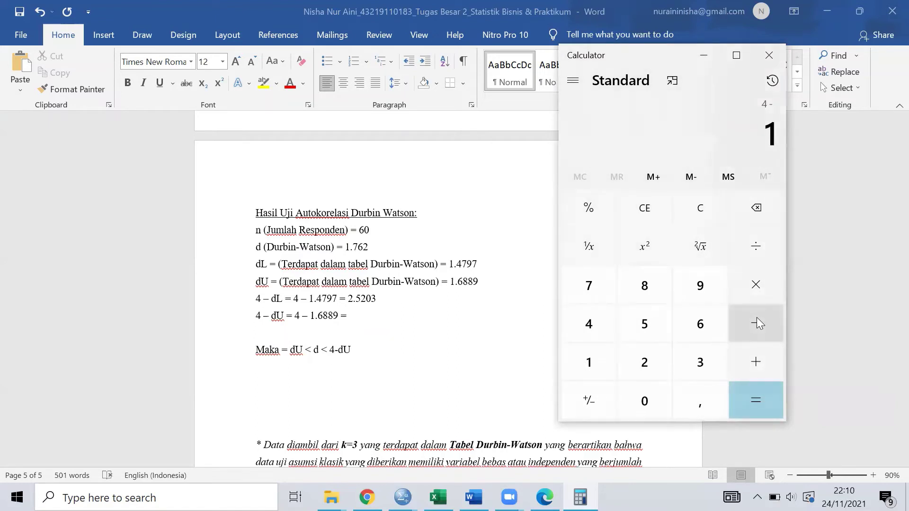
pyautogui.click(696, 399)
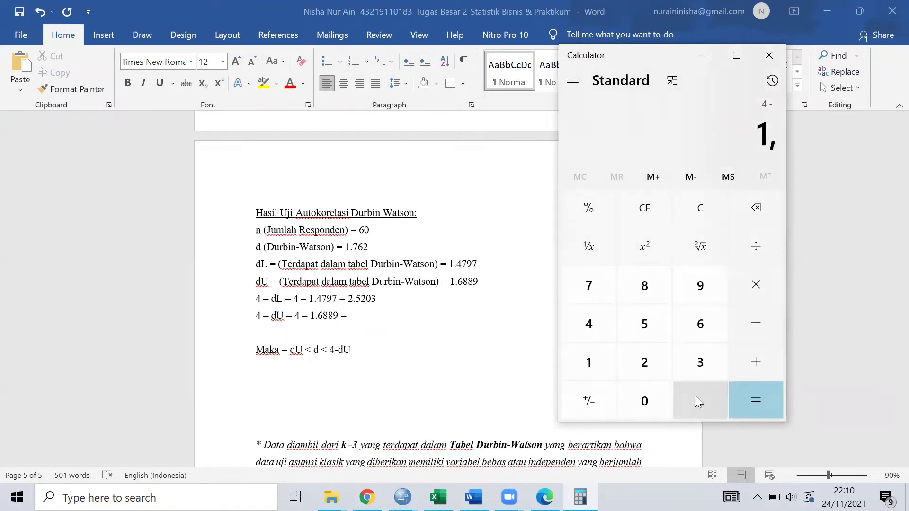
pyautogui.write('6889')
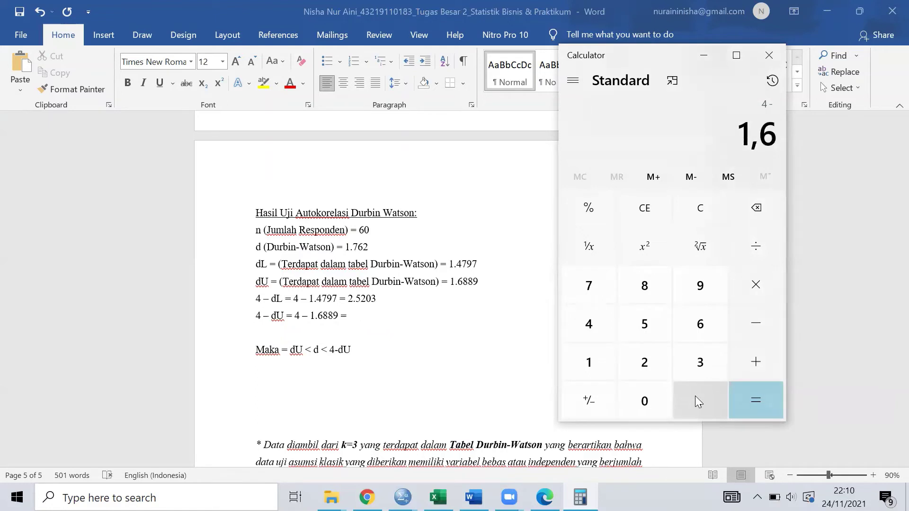
pyautogui.click(774, 416)
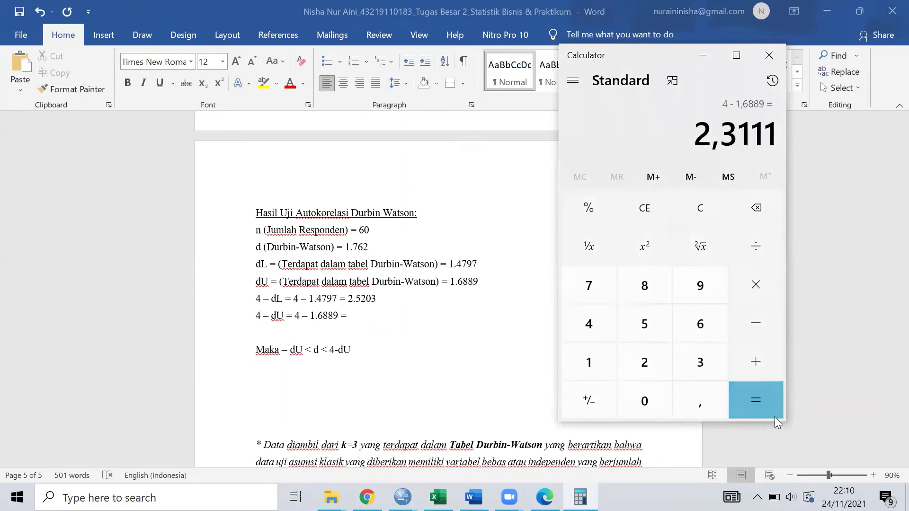
# - Return to the Word report and enter 2.3111 as the result of 4 – dU, rereading it from Calculator
pyautogui.click(379, 326)
pyautogui.click(378, 326)
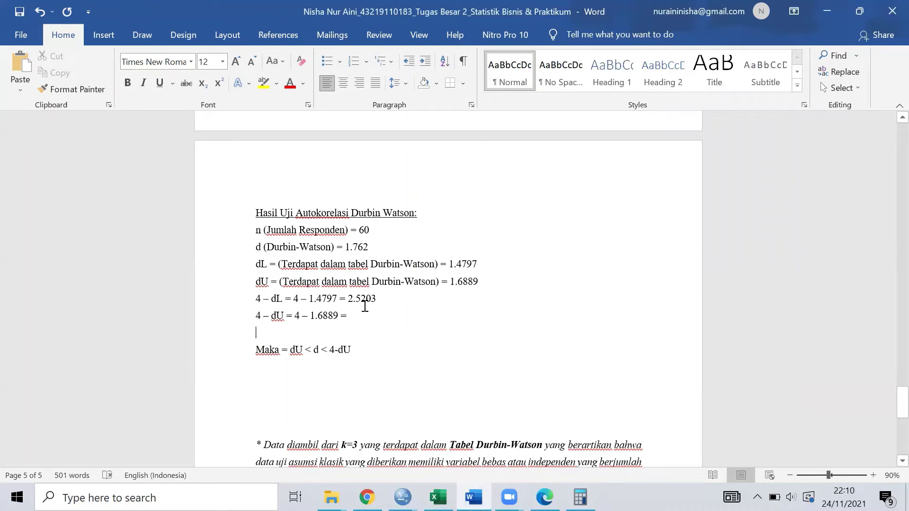
pyautogui.write('2.')
pyautogui.hotkey('alt', 'Tab')
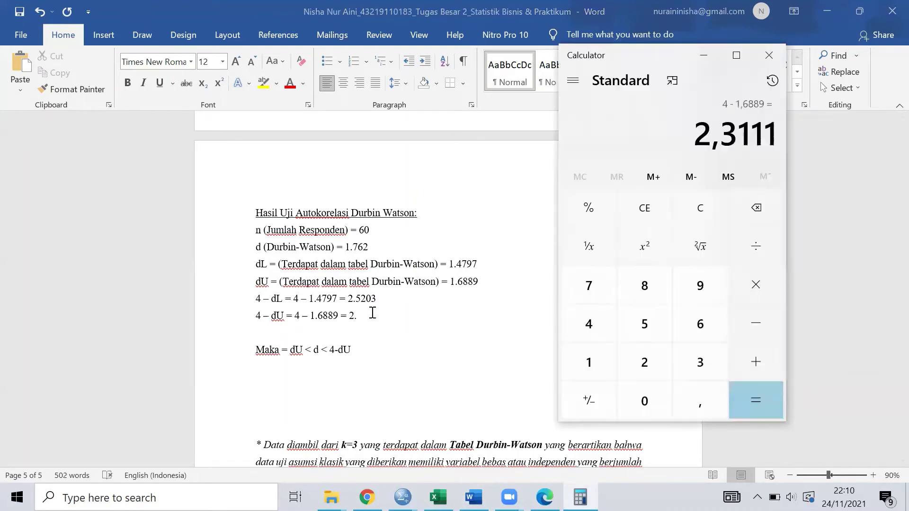
pyautogui.hotkey('alt', 'Tab')
pyautogui.write('3111')
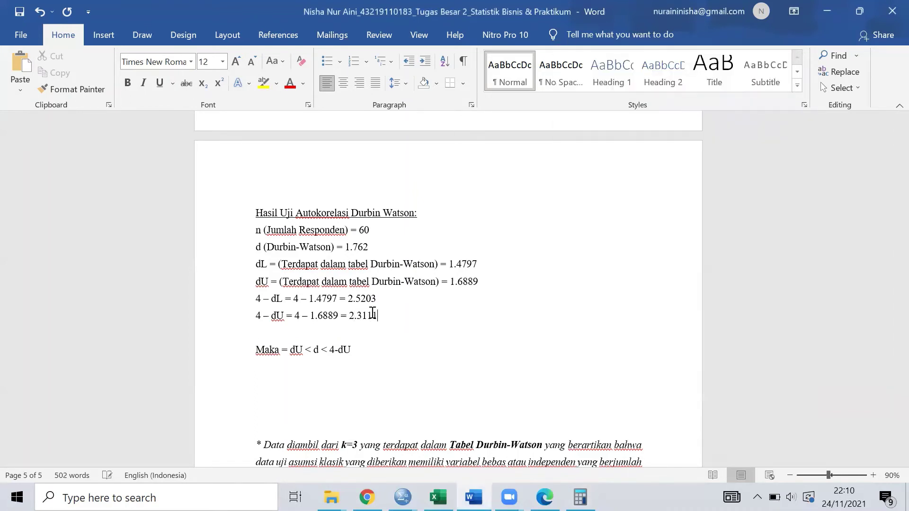
# - Bring Calculator forward once more, close it and return to the Word report below the 4 – dU line
pyautogui.hotkey('alt', 'Tab')
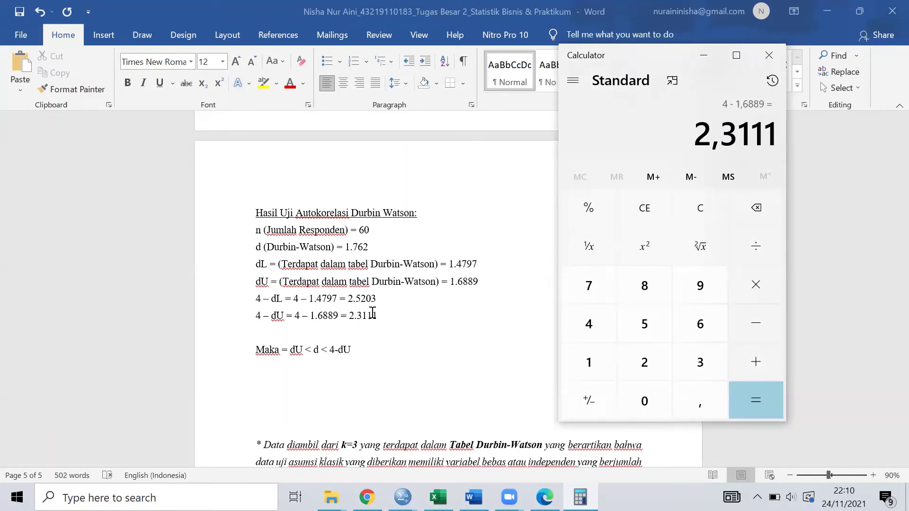
pyautogui.press('alt')
pyautogui.click(771, 56)
pyautogui.click(369, 333)
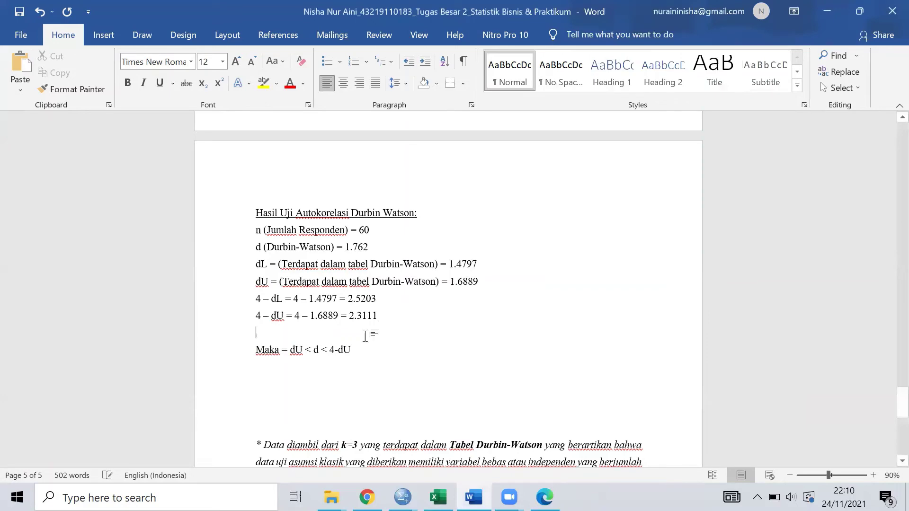
# - Review the Durbin-Watson value in the Model Summary table and the decision criteria, selecting criterion 2 on dU < d < 4-dU
pyautogui.scroll(7, 313, 344)
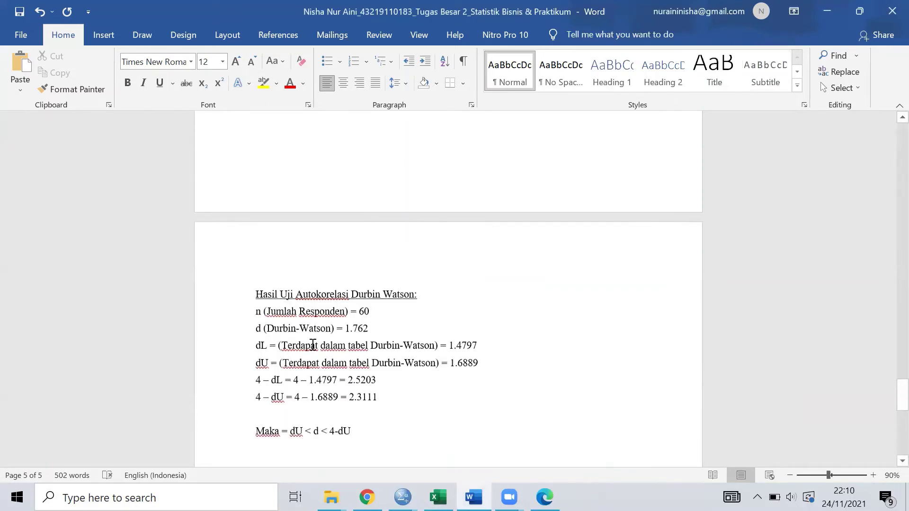
pyautogui.scroll(2, 312, 344)
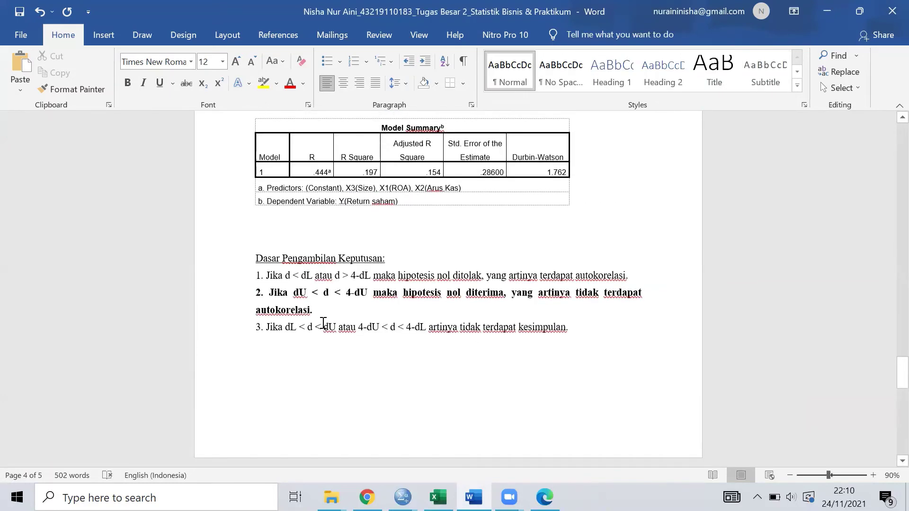
pyautogui.scroll(1, 340, 309)
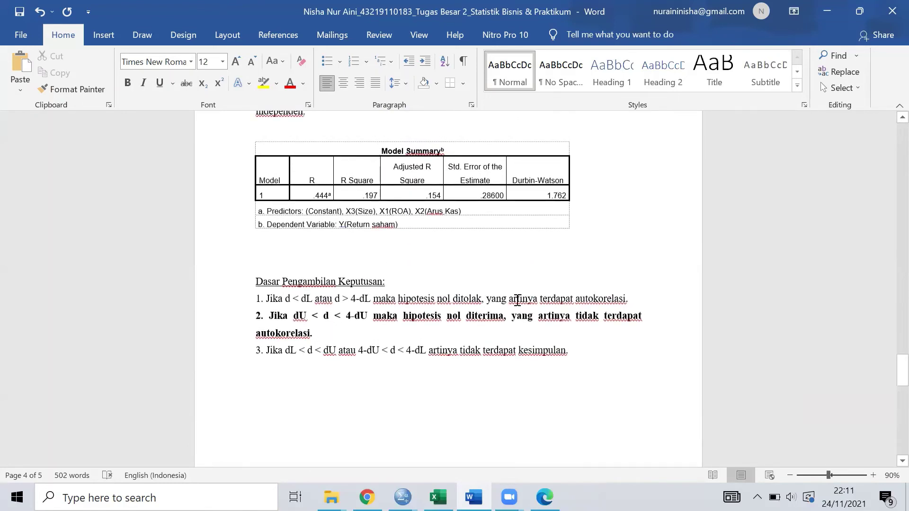
pyautogui.scroll(4, 517, 300)
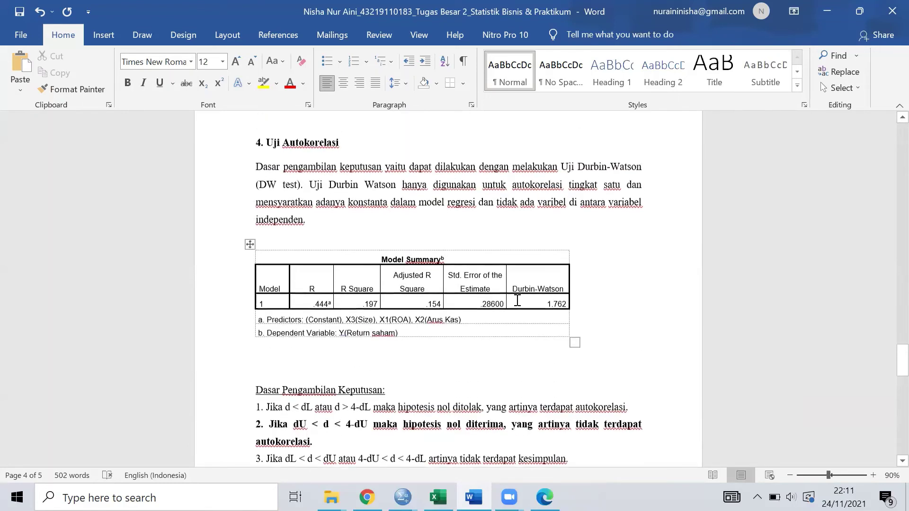
pyautogui.scroll(-3, 518, 300)
pyautogui.scroll(-1, 517, 300)
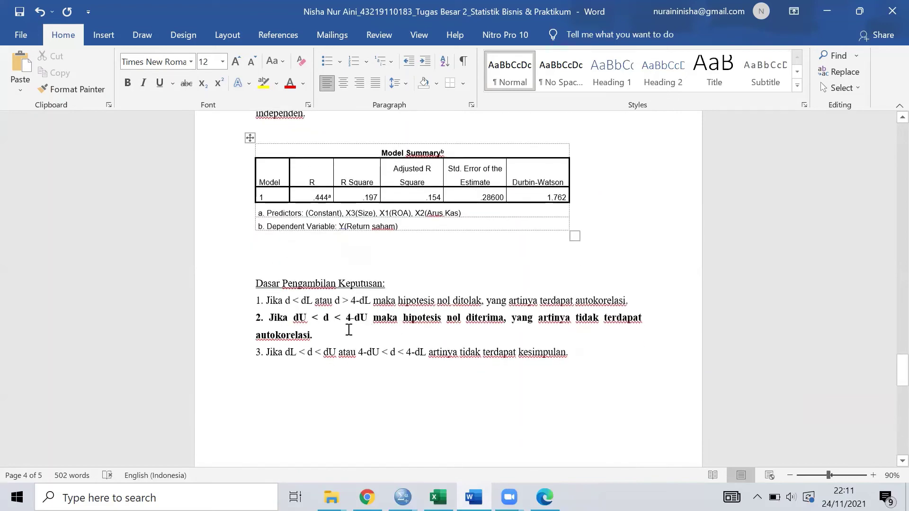
pyautogui.scroll(-1, 349, 330)
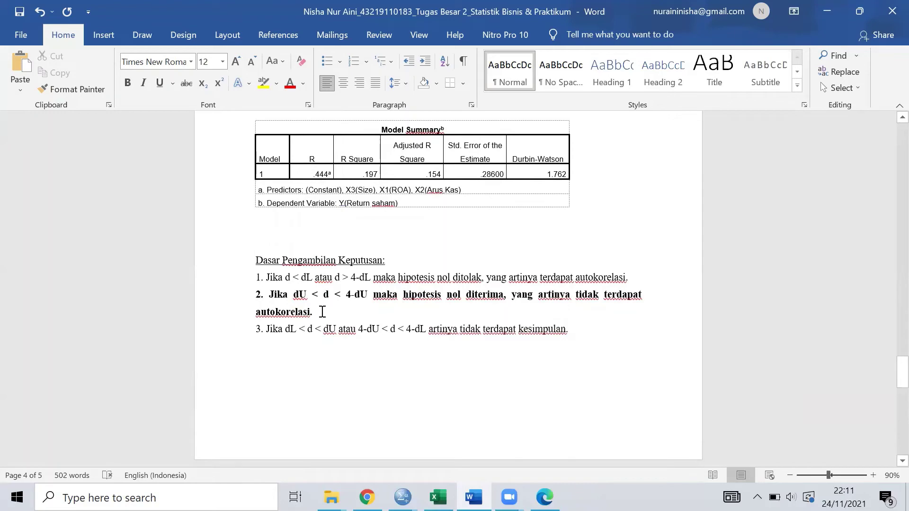
pyautogui.moveTo(321, 312); pyautogui.dragTo(246, 291)
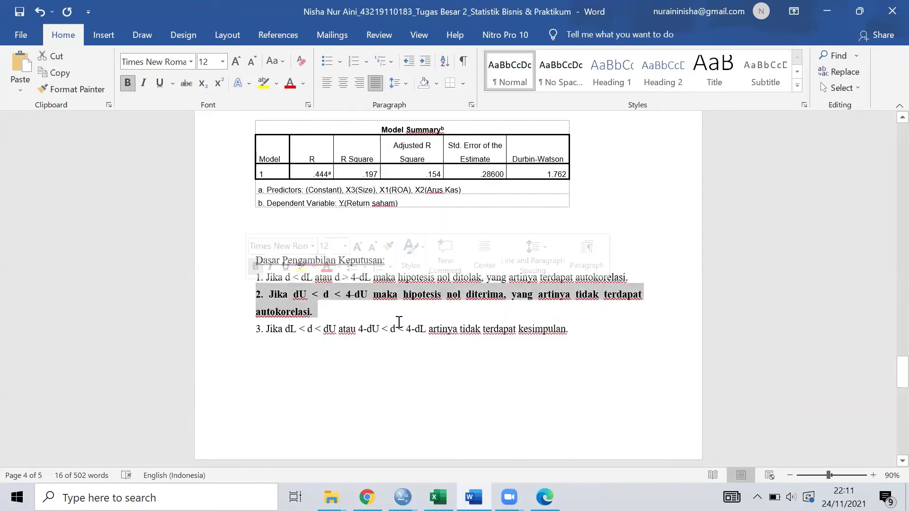
pyautogui.scroll(-3, 399, 322)
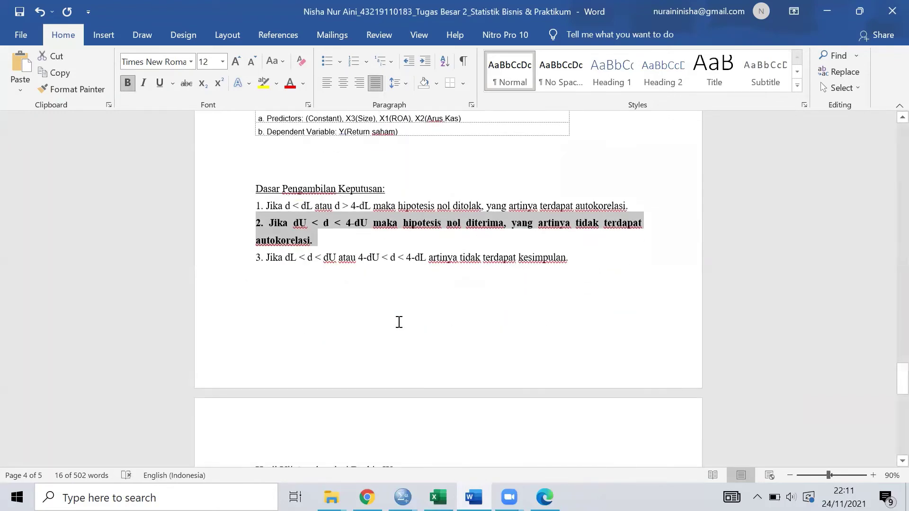
pyautogui.scroll(-10, 398, 322)
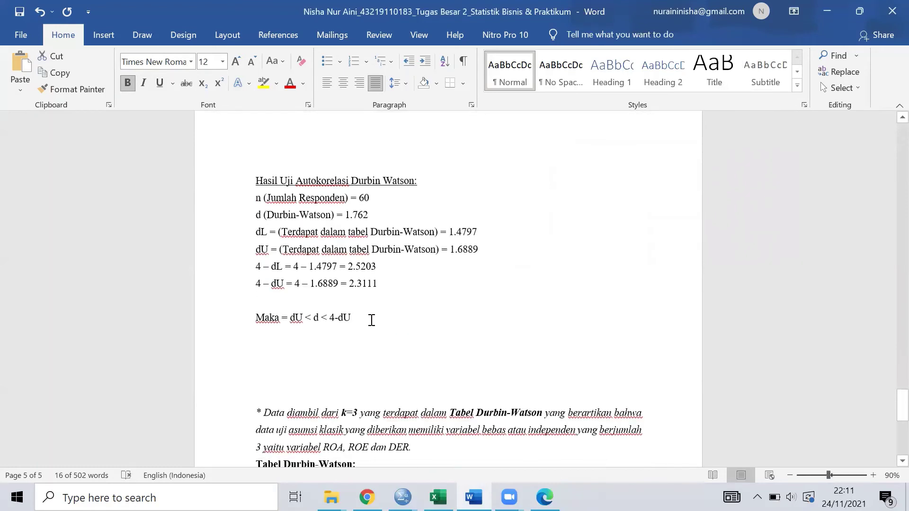
# - Complete the Maka line by adding the substituted comparison "= 1.6889 < 1.762 < 2.3111"
pyautogui.click(371, 318)
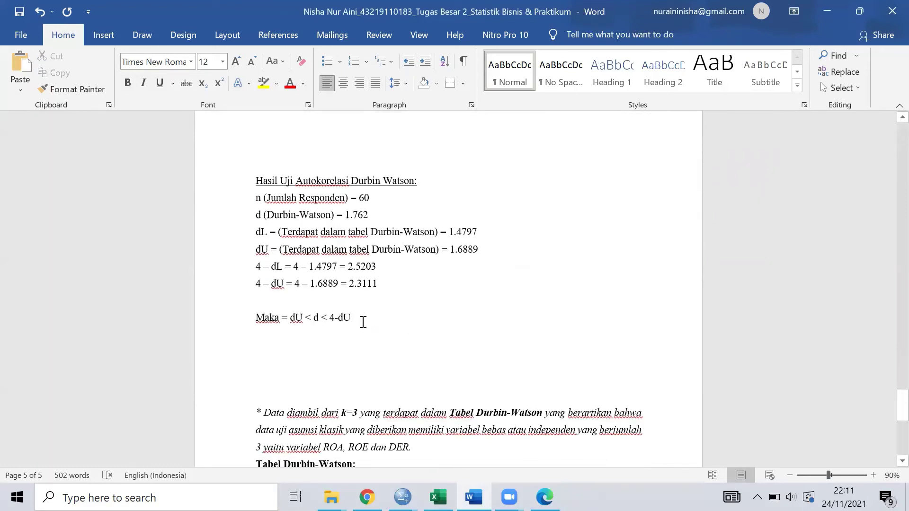
pyautogui.write('= 1')
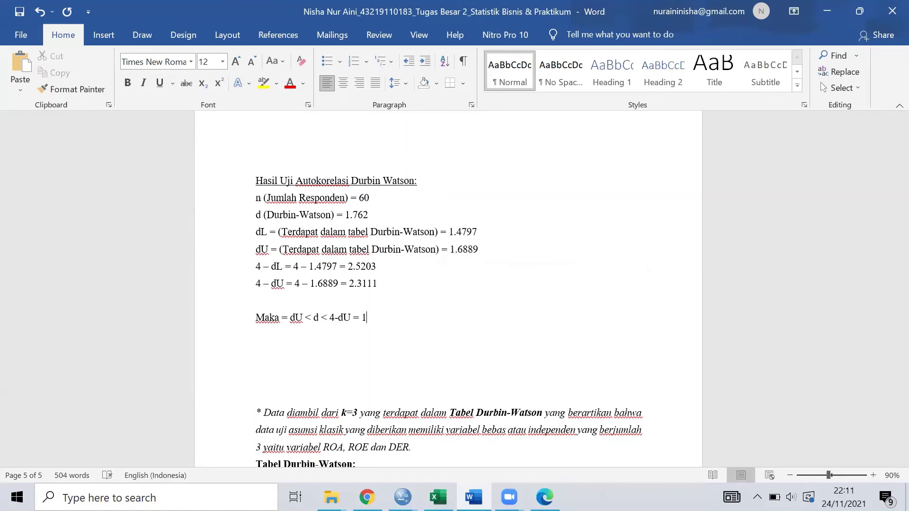
pyautogui.write('.6889 <')
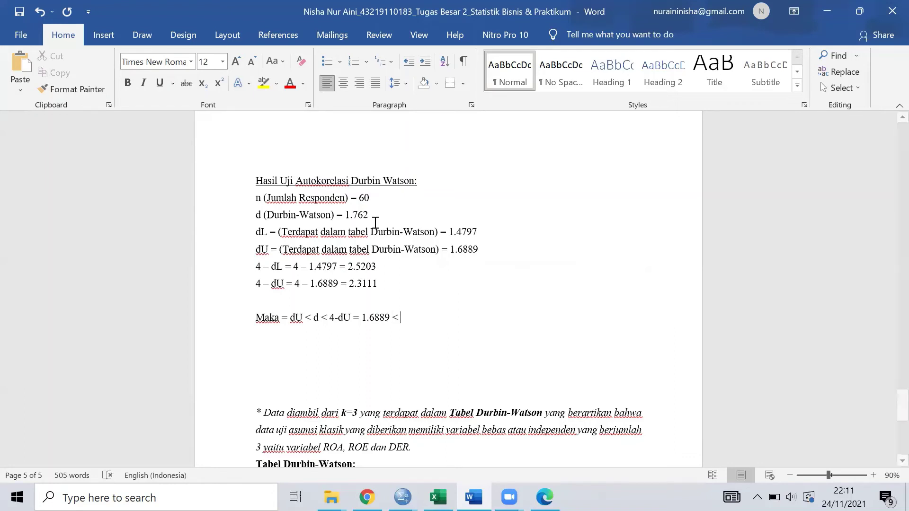
pyautogui.write(' 1.7')
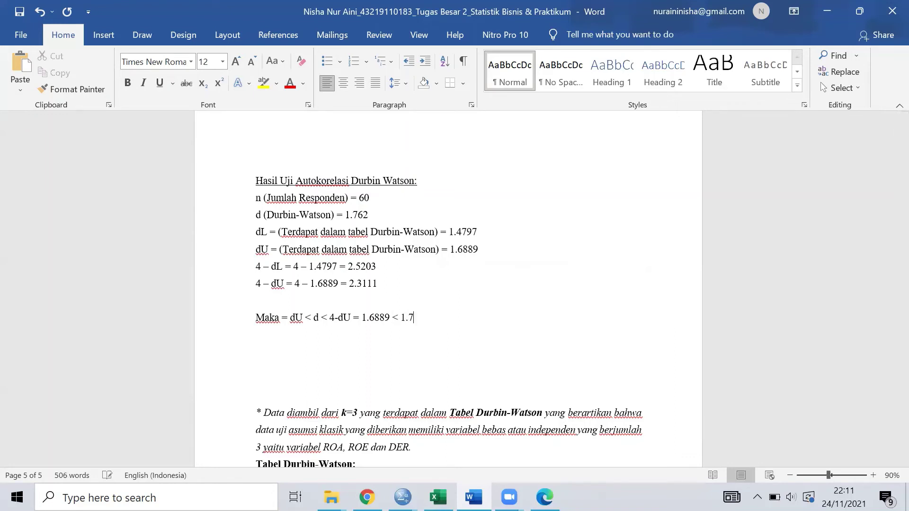
pyautogui.write('62 <')
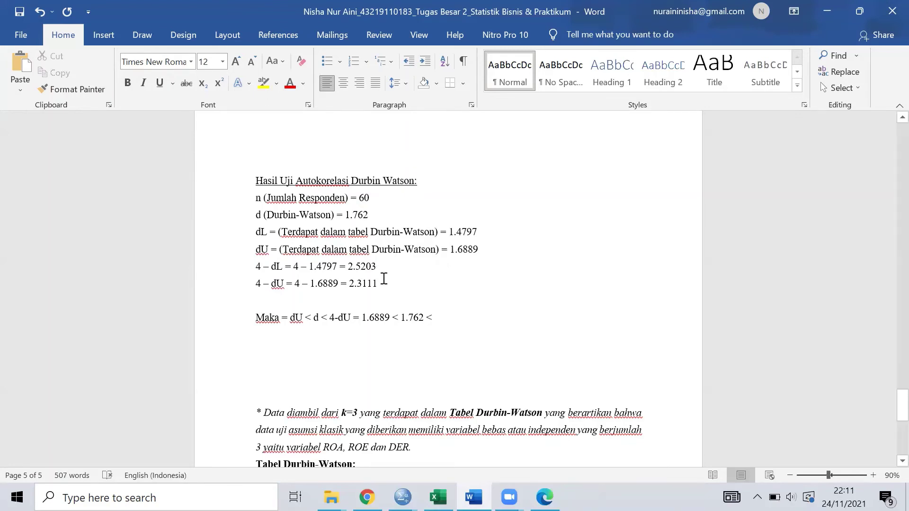
pyautogui.moveTo(383, 279); pyautogui.dragTo(346, 278)
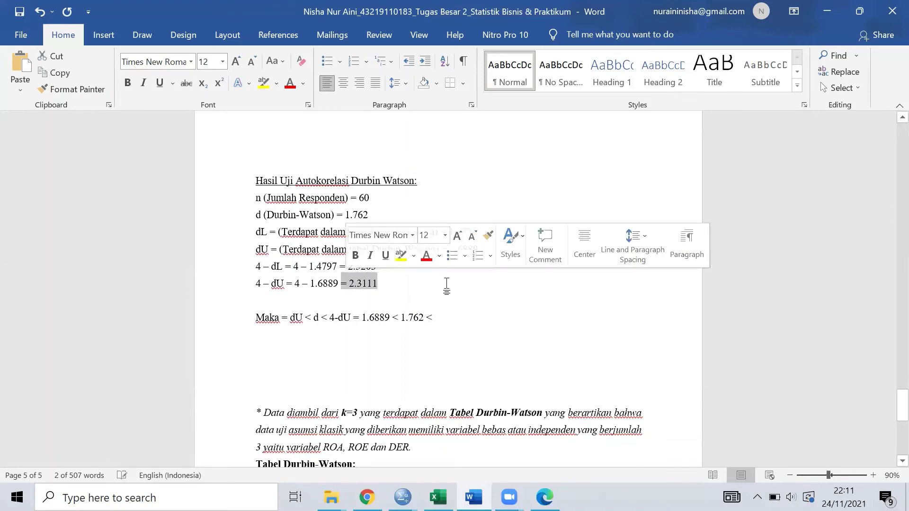
pyautogui.click(450, 317)
pyautogui.write('2')
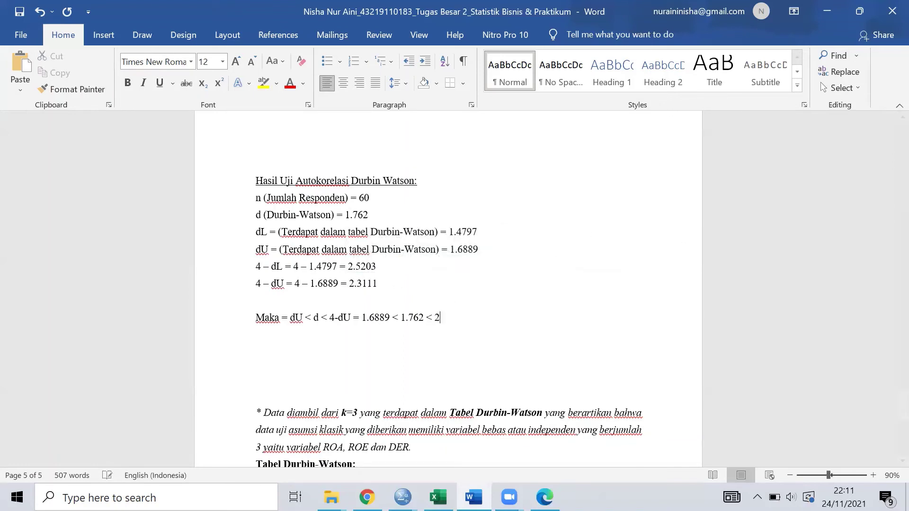
pyautogui.write('.3111')
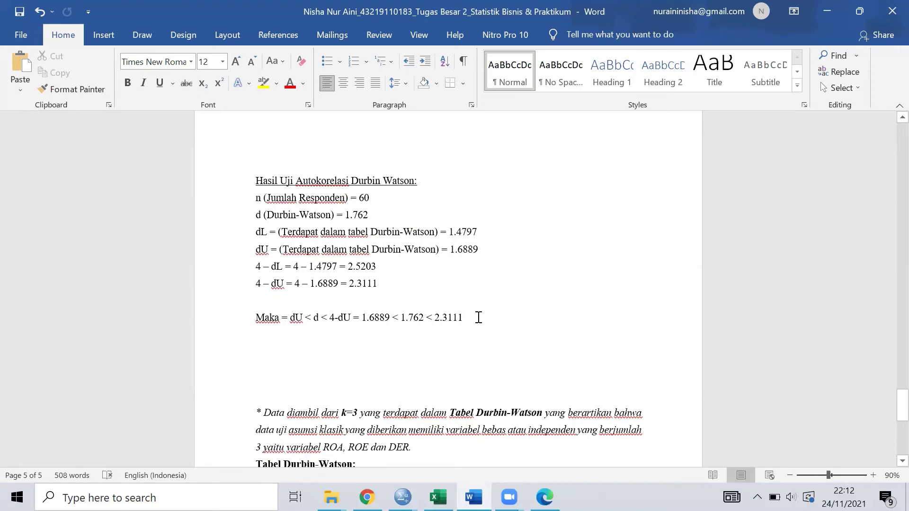
# - Append a parenthetical conclusion to the Maka line, reading "Data bersifat normal dan tidak terdapat autokorelasi"
pyautogui.press('Return')
pyautogui.press('BackSpace')
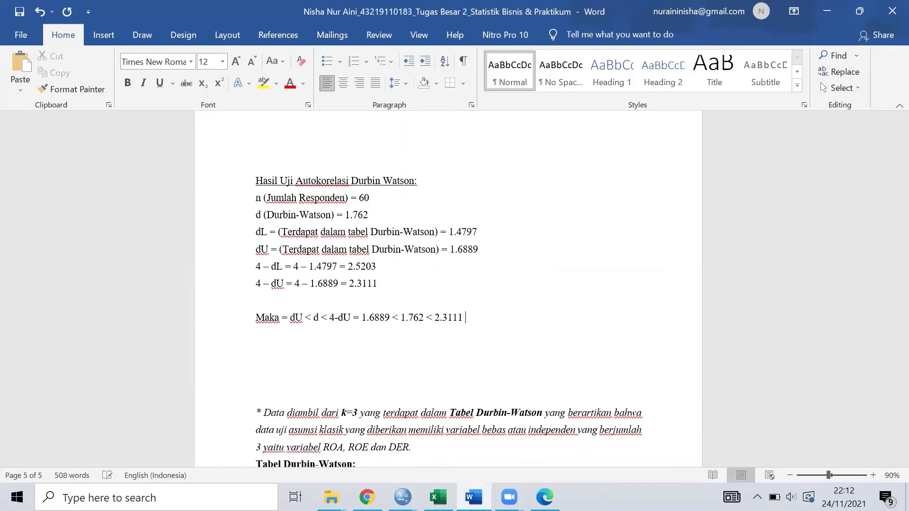
pyautogui.write('(Data bersifat normal')
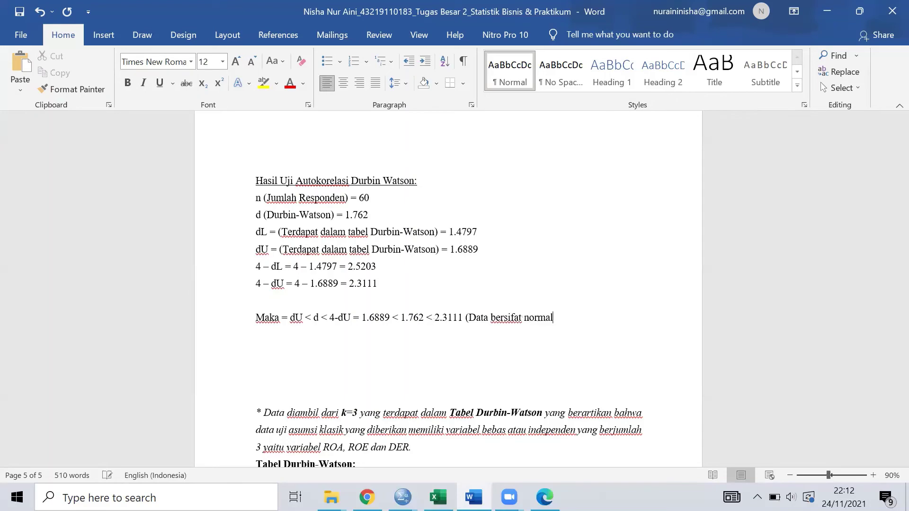
pyautogui.write(' dan')
pyautogui.scroll(5, 448, 284)
pyautogui.scroll(-4, 448, 284)
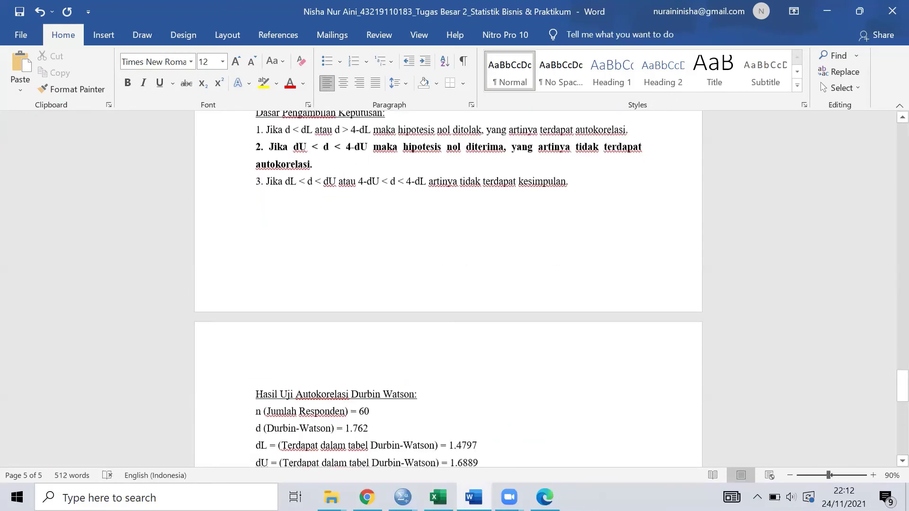
pyautogui.write('tidak te')
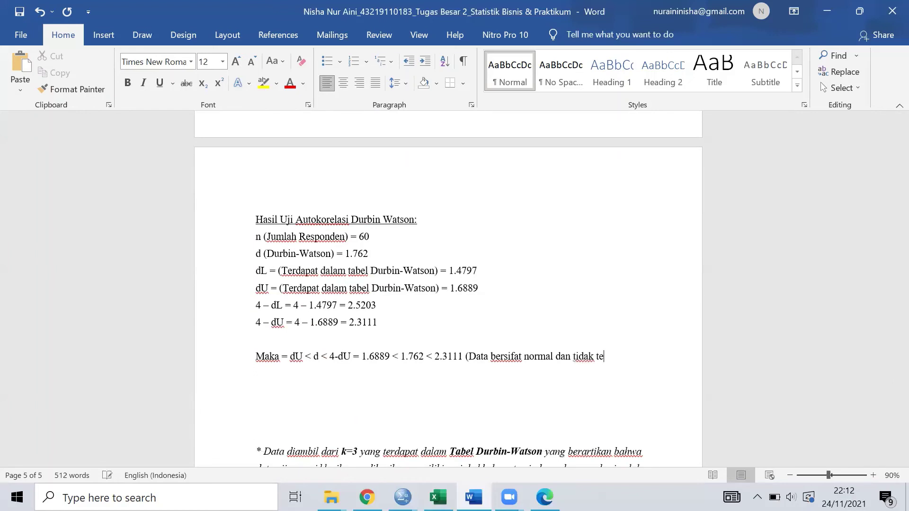
pyautogui.write('rdapat auto')
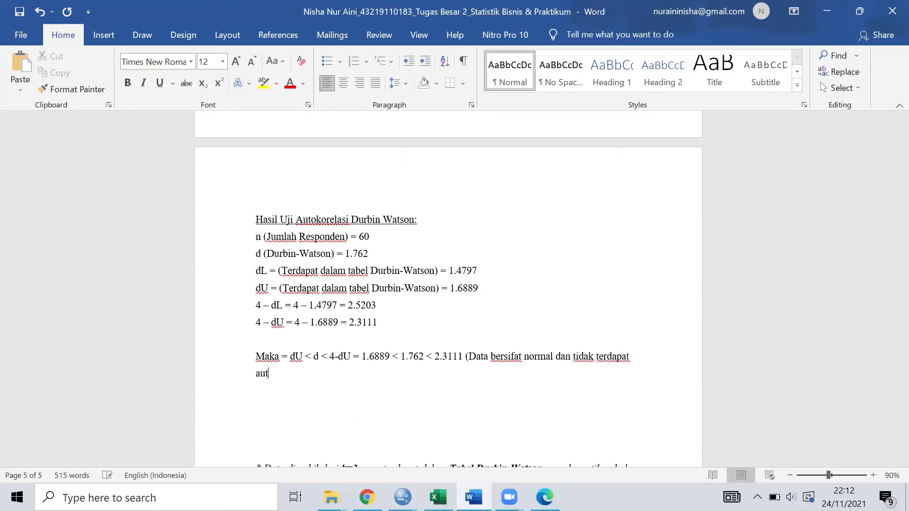
pyautogui.write('kore')
pyautogui.press('BackSpace')
pyautogui.press('BackSpace')
pyautogui.press('BackSpace')
pyautogui.write('orelas')
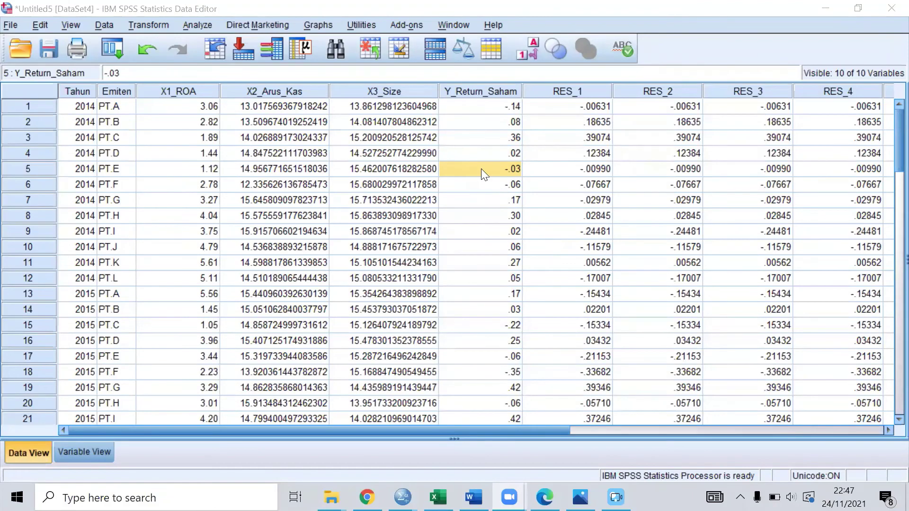
# - Save the open dataset as an SPSS Statistics file named "Uji Asumsi Klasik" in the Tugas Besar 2 folder
pyautogui.click(570, 163)
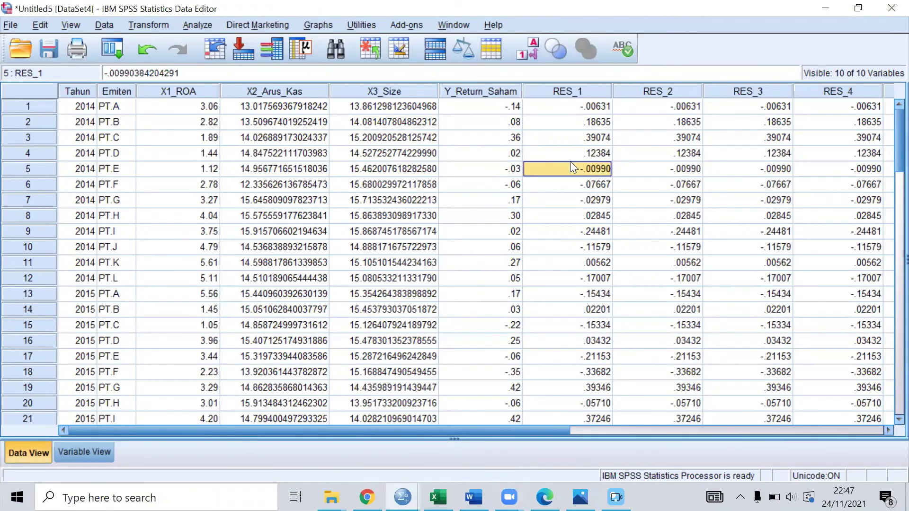
pyautogui.click(313, 149)
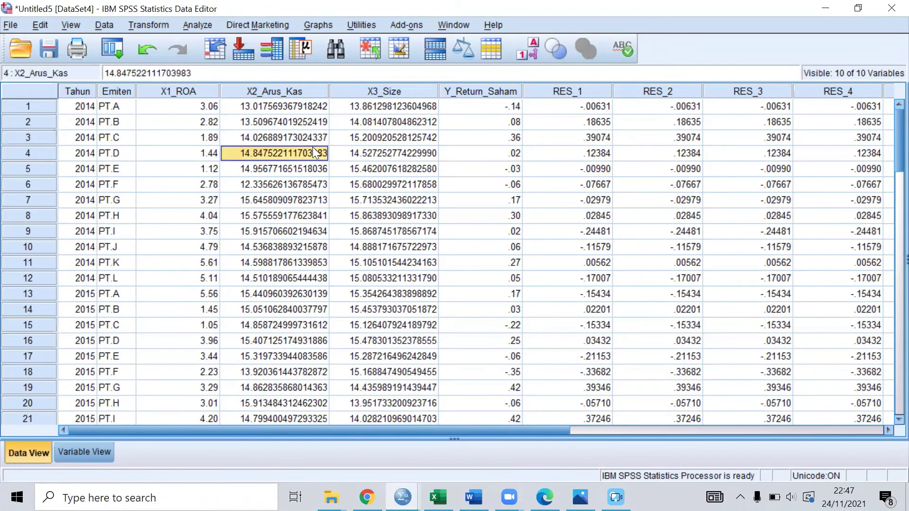
pyautogui.click(10, 24)
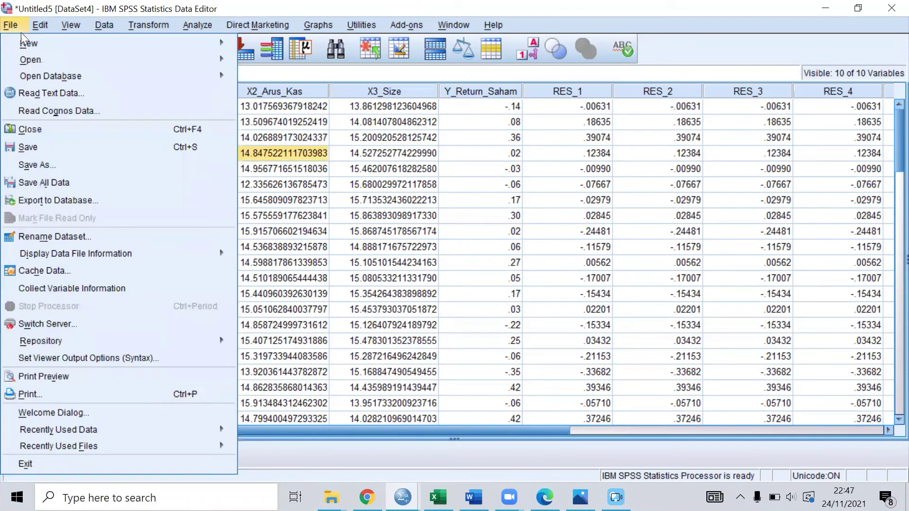
pyautogui.moveTo(49, 66)
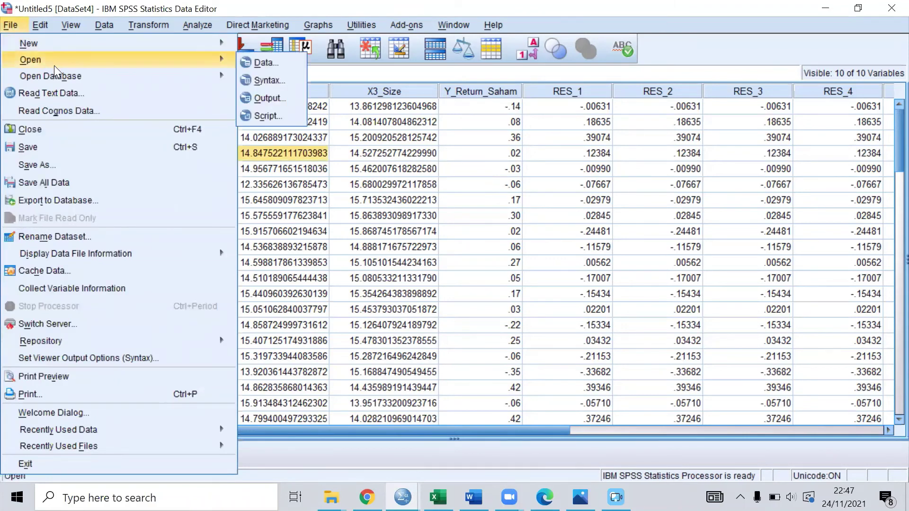
pyautogui.click(93, 166)
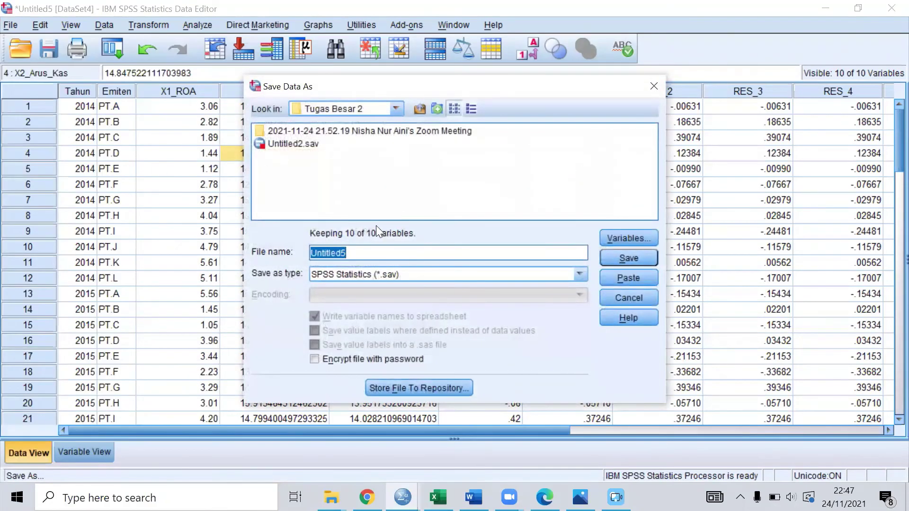
pyautogui.click(380, 256)
pyautogui.doubleClick(380, 256)
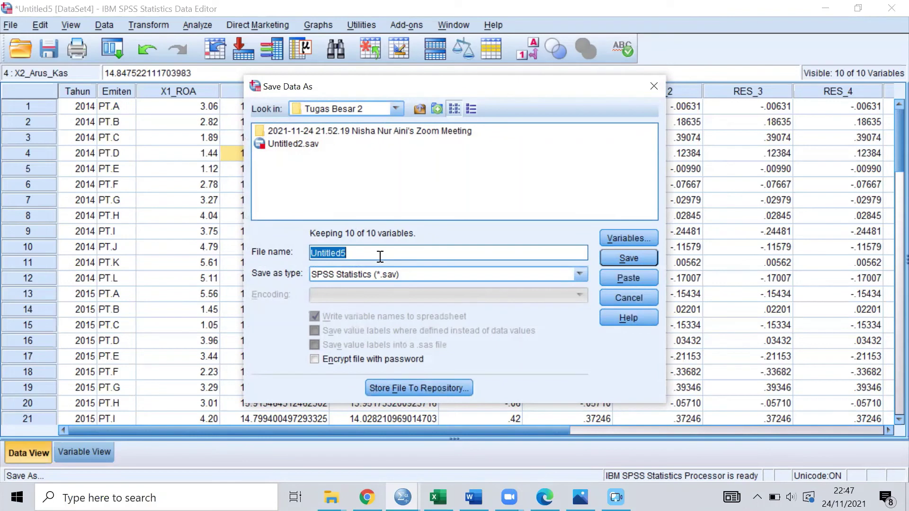
pyautogui.click(380, 256)
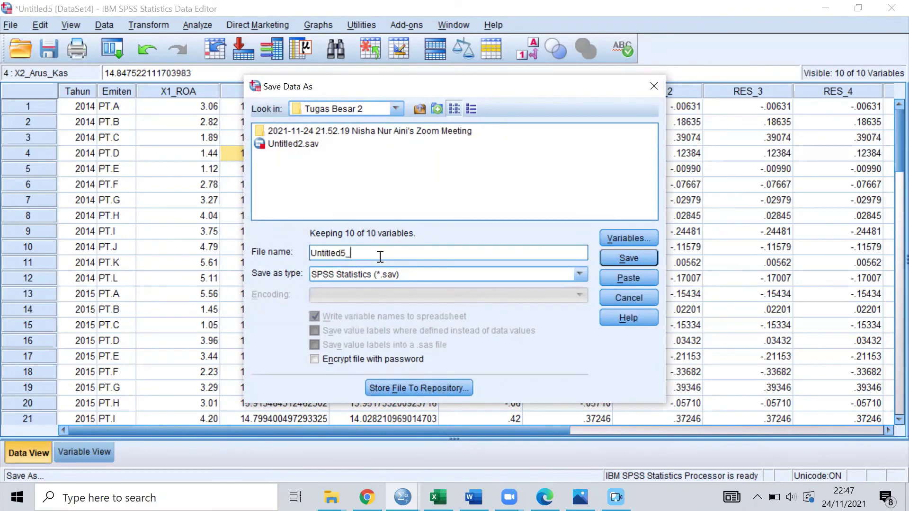
pyautogui.write('_Uji A')
pyautogui.press('BackSpace')
pyautogui.write('Asumsi Klasik')
pyautogui.press('BackSpace')
pyautogui.press('BackSpace')
pyautogui.press('BackSpace')
pyautogui.press('BackSpace')
pyautogui.press('BackSpace')
pyautogui.press('BackSpace')
pyautogui.press('BackSpace')
pyautogui.press('BackSpace')
pyautogui.press('BackSpace')
pyautogui.press('BackSpace')
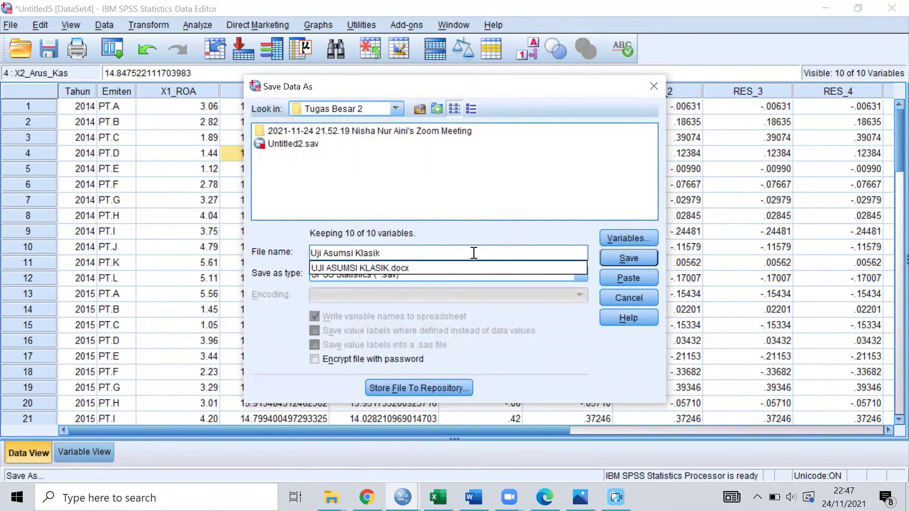
pyautogui.click(456, 253)
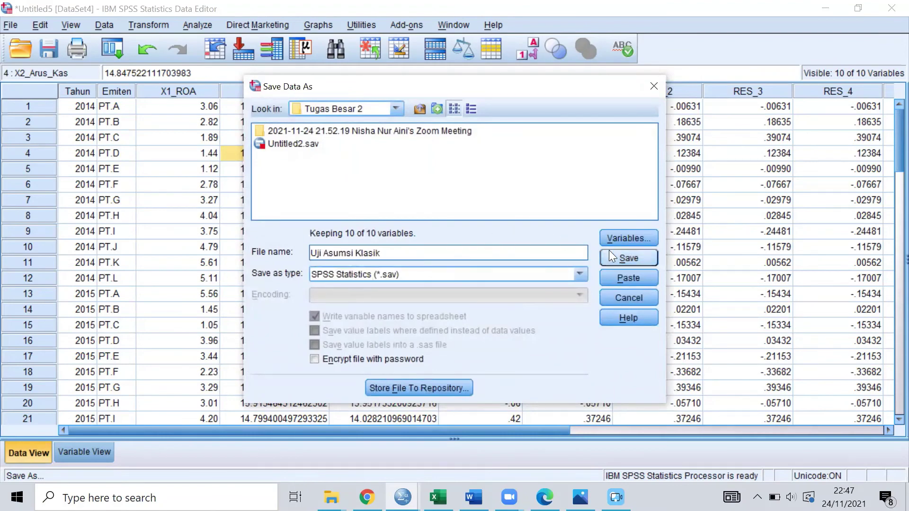
pyautogui.click(638, 262)
pyautogui.click(539, 169)
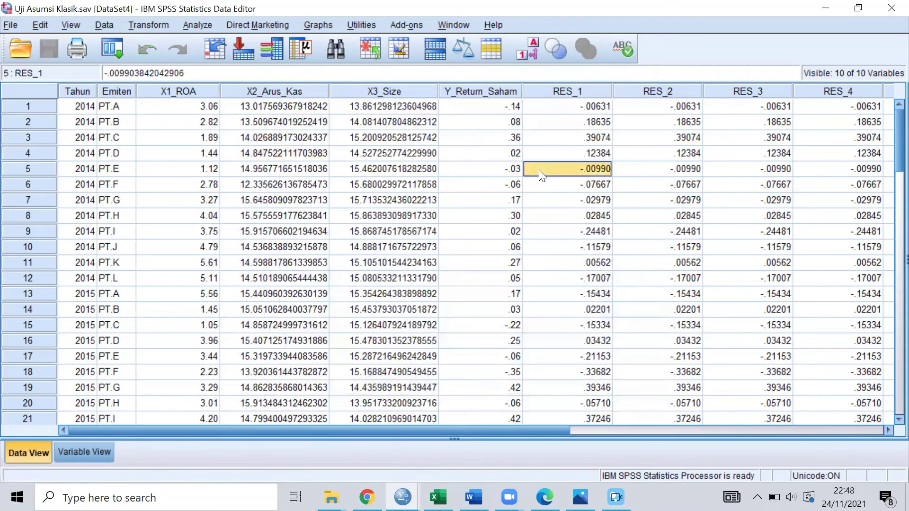
# - Switch to the Output1 window of the SPSS Statistics Viewer
pyautogui.hotkey('alt', 'Tab')
pyautogui.hotkey('alt', 'Tab')
pyautogui.hotkey('alt', 'Tab')
pyautogui.hotkey('alt', 'Tab')
pyautogui.hotkey('alt', 'Tab')
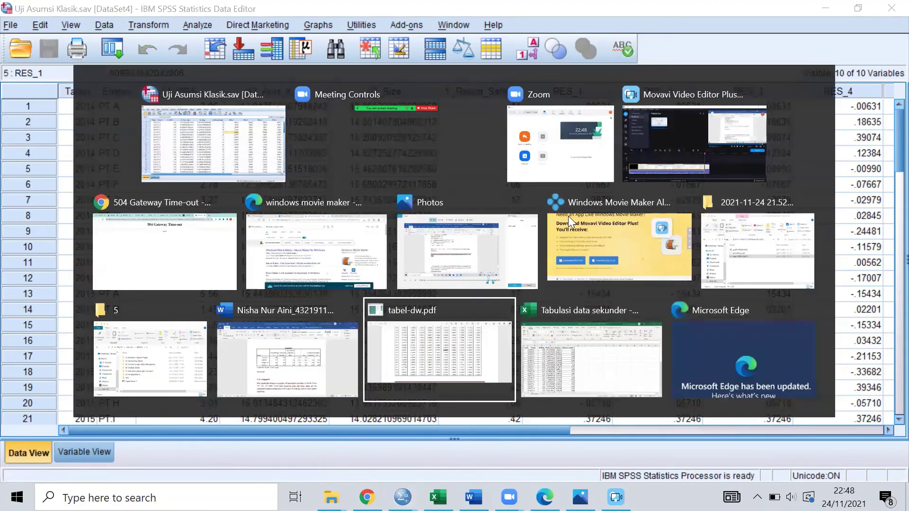
pyautogui.hotkey('alt', 'Tab')
pyautogui.hotkey('alt', 'Tab')
pyautogui.hotkey('alt', 'Tab')
pyautogui.hotkey('alt', 'Tab')
pyautogui.hotkey('alt', 'Tab')
pyautogui.hotkey('alt', 'Tab')
pyautogui.hotkey('alt', 'Tab')
pyautogui.hotkey('alt', 'Tab')
pyautogui.hotkey('alt', 'Tab')
pyautogui.hotkey('alt', 'Tab')
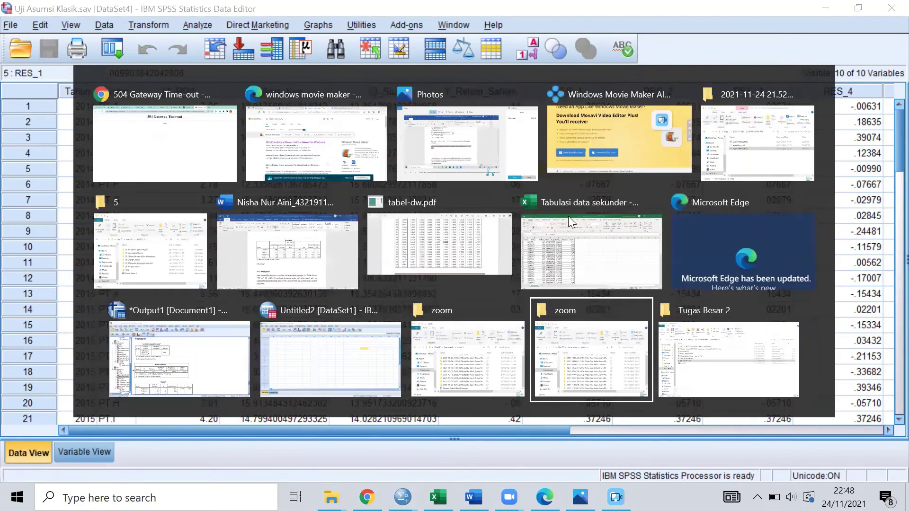
pyautogui.hotkey('alt', 'Tab')
pyautogui.hotkey('alt', 'Tab')
pyautogui.hotkey('alt', 'Tab')
pyautogui.hotkey('alt', 'Tab')
pyautogui.hotkey('alt', 'Tab')
pyautogui.hotkey('alt', 'Tab')
pyautogui.hotkey('alt', 'Tab')
pyautogui.hotkey('alt', 'Tab')
pyautogui.hotkey('alt', 'Tab')
pyautogui.hotkey('alt', 'Tab')
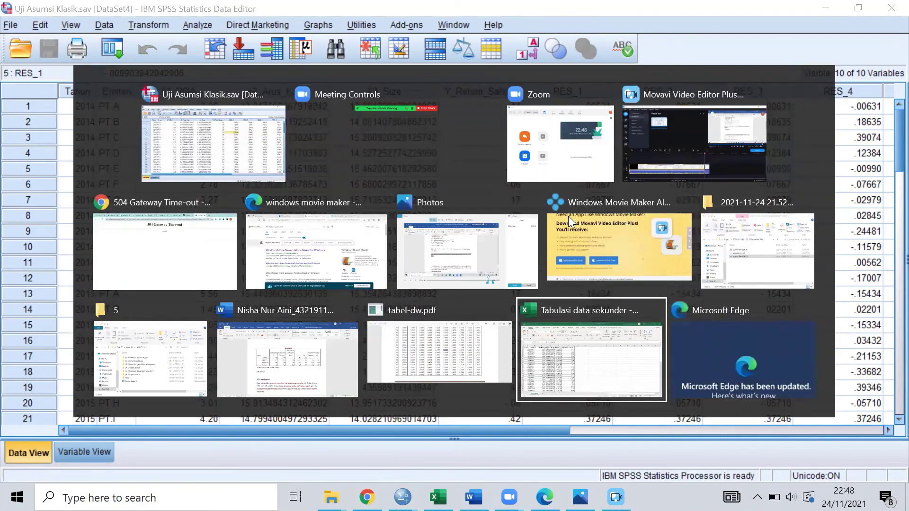
pyautogui.hotkey('alt', 'shift', 'Tab')
pyautogui.hotkey('alt', 'Tab')
pyautogui.hotkey('alt', 'Tab')
pyautogui.hotkey('alt', 'Tab')
pyautogui.hotkey('alt', 'Tab')
pyautogui.hotkey('alt', 'Tab')
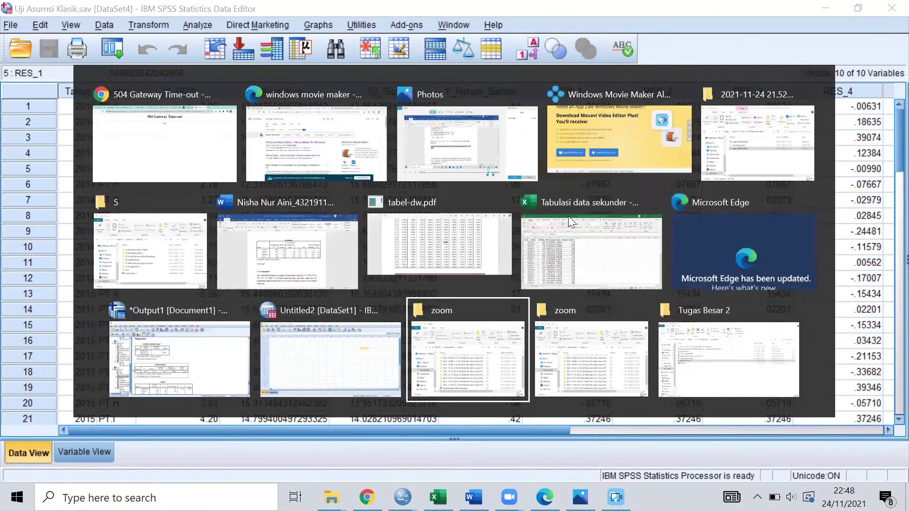
pyautogui.hotkey('alt', 'shift', 'Tab')
pyautogui.hotkey('alt', 'shift', 'Tab')
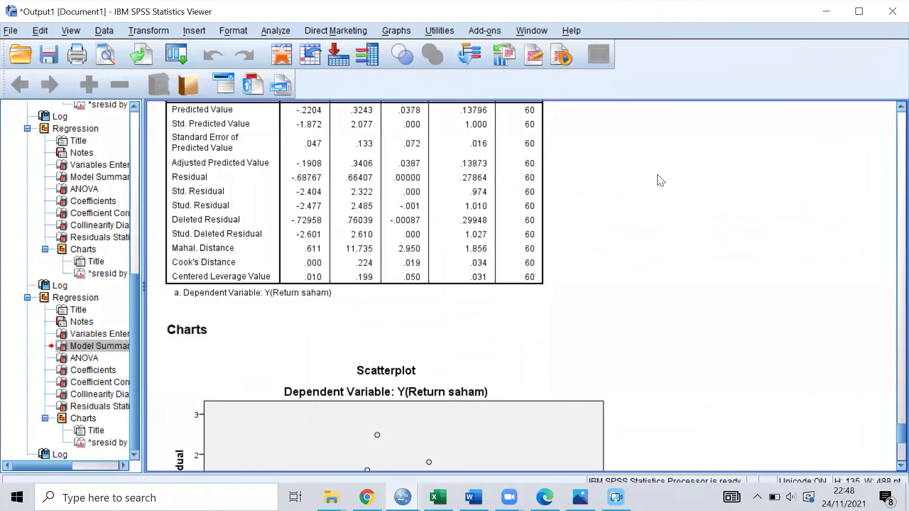
# - Start saving the output under a new name, choosing the folder MERCU > 5 > (4) Statistik Bisnis > Tugas Besar 2 on drive C
pyautogui.scroll(15, 658, 179)
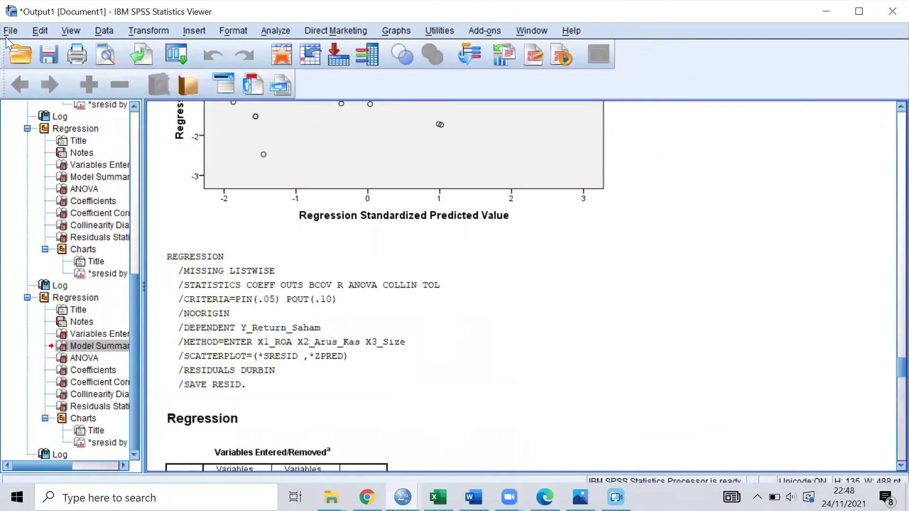
pyautogui.click(11, 31)
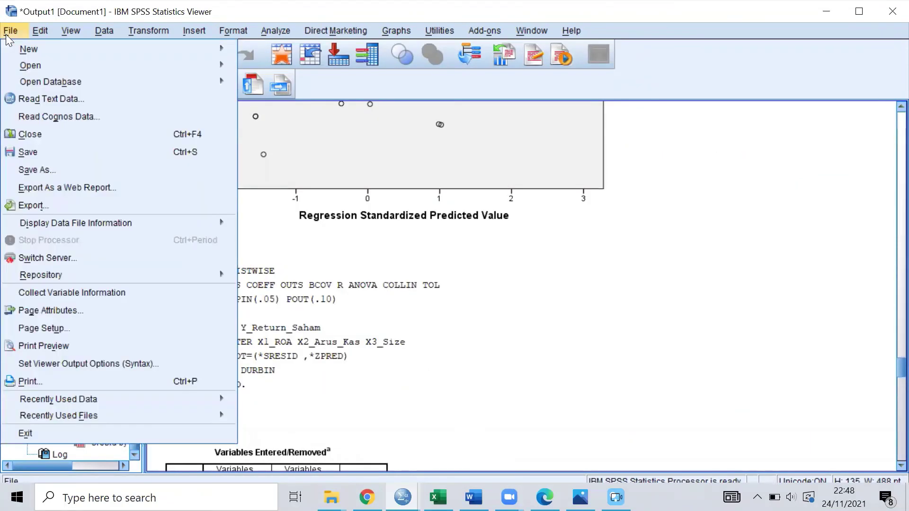
pyautogui.click(60, 170)
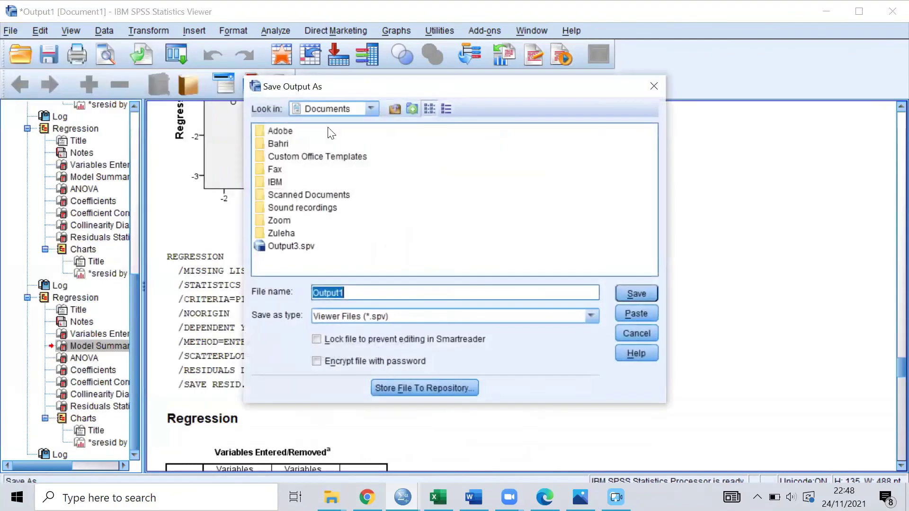
pyautogui.click(371, 108)
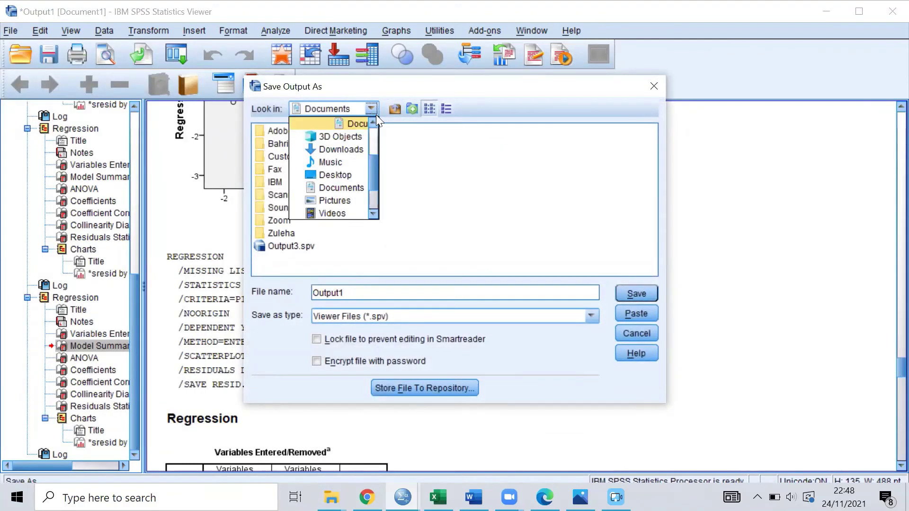
pyautogui.click(375, 115)
pyautogui.click(370, 111)
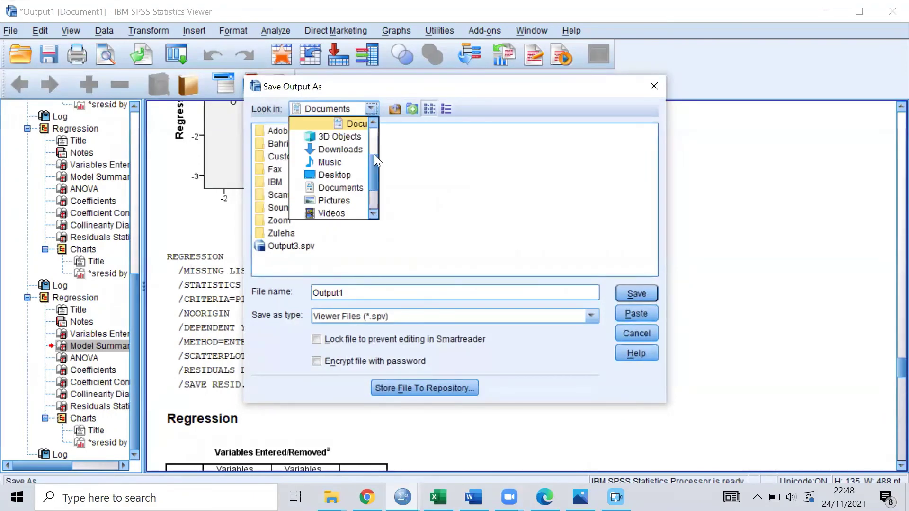
pyautogui.moveTo(374, 154); pyautogui.dragTo(373, 116)
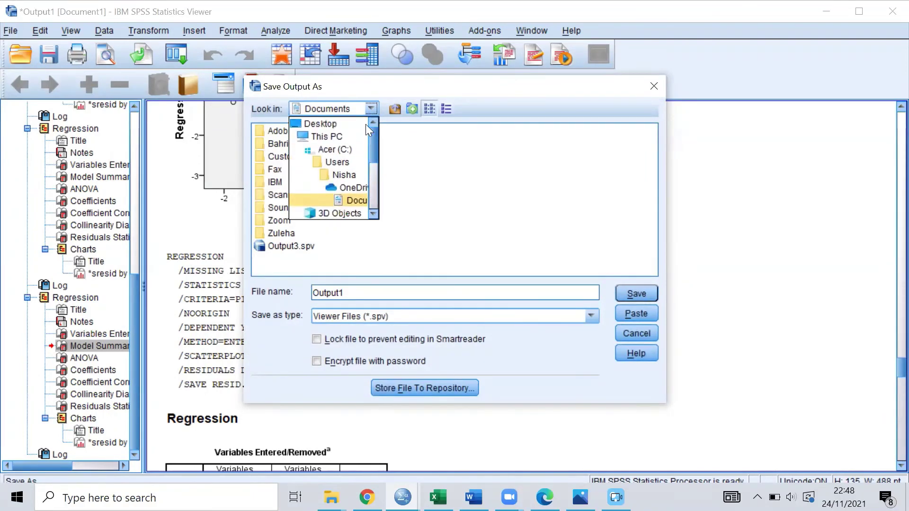
pyautogui.click(334, 149)
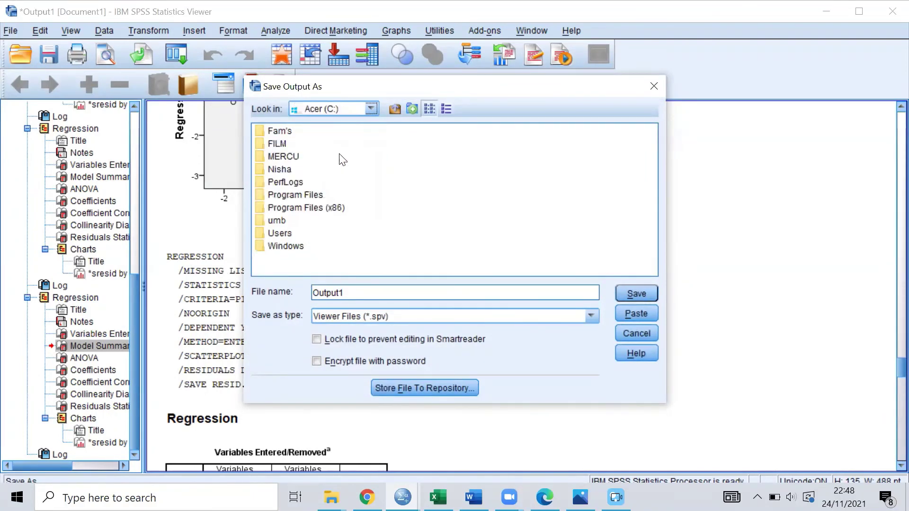
pyautogui.doubleClick(283, 157)
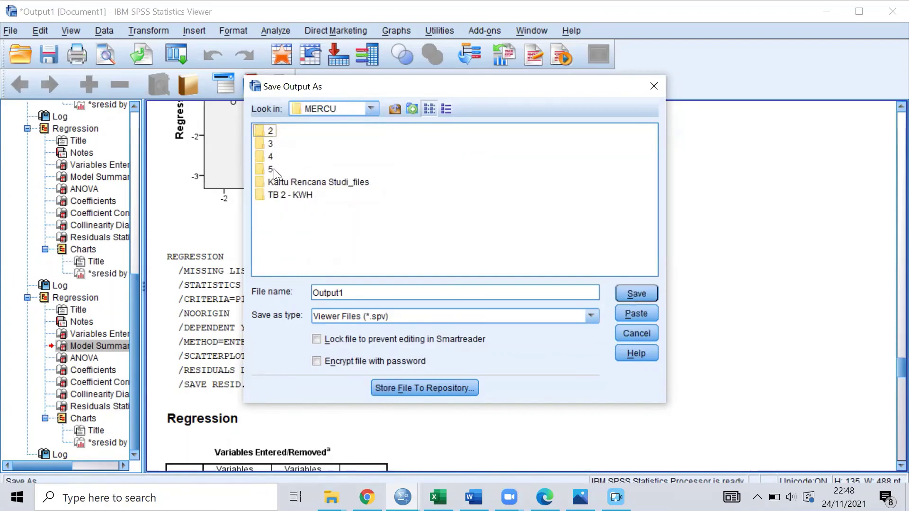
pyautogui.doubleClick(268, 169)
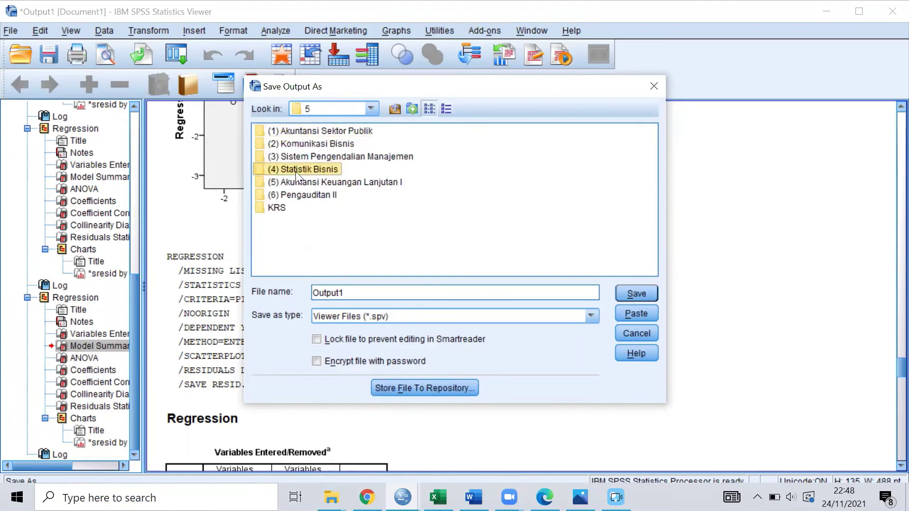
pyautogui.doubleClick(295, 170)
pyautogui.click(360, 160)
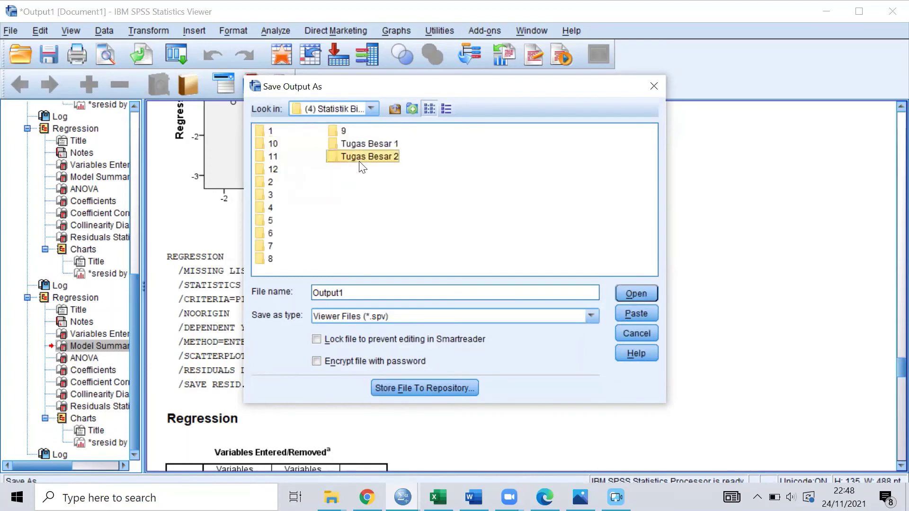
pyautogui.doubleClick(360, 164)
# - Name the output file "Output1_Uji Asumsi Klasik", choose the SPSS Web Report (*.htm) format and save it
pyautogui.doubleClick(378, 293)
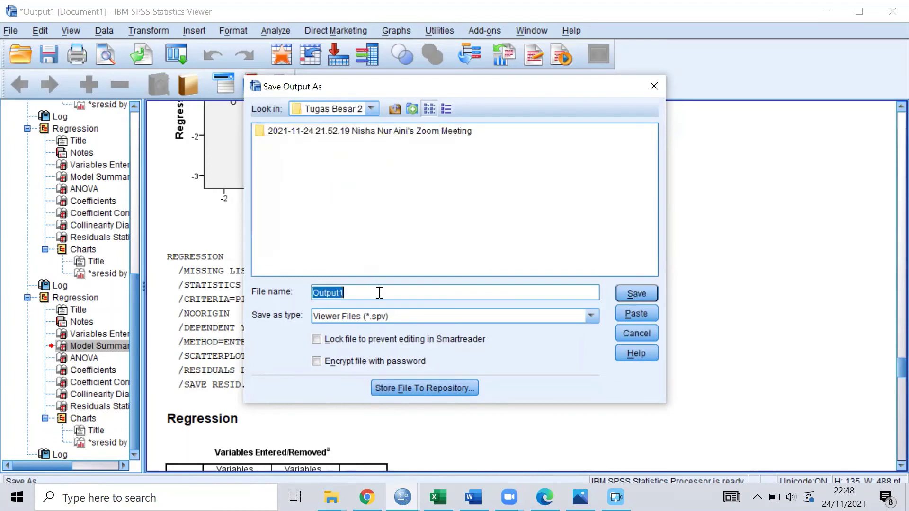
pyautogui.click(378, 292)
pyautogui.write('_Uj')
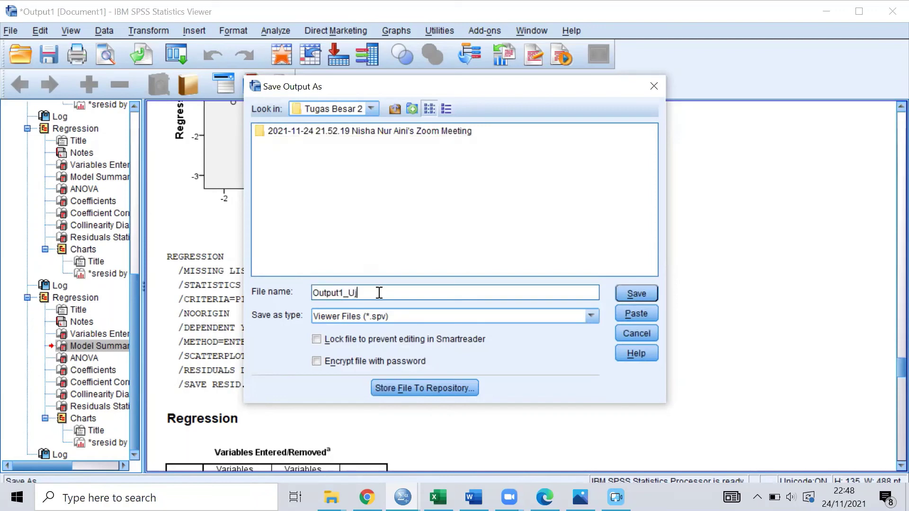
pyautogui.write('i Asumsi Klasik')
pyautogui.click(401, 314)
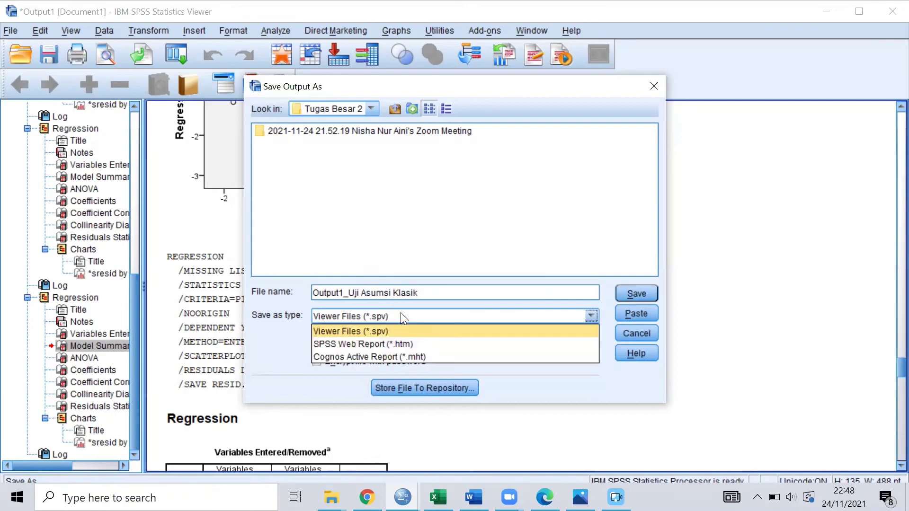
pyautogui.click(399, 342)
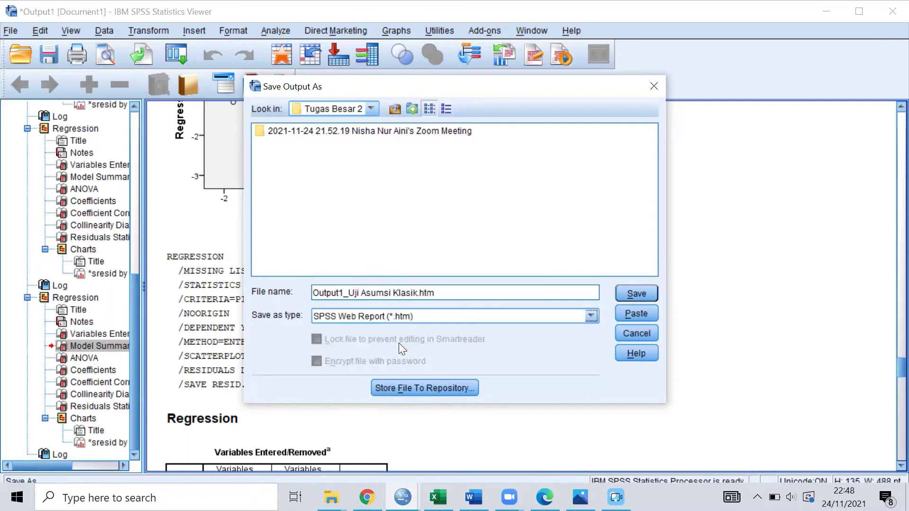
pyautogui.click(641, 293)
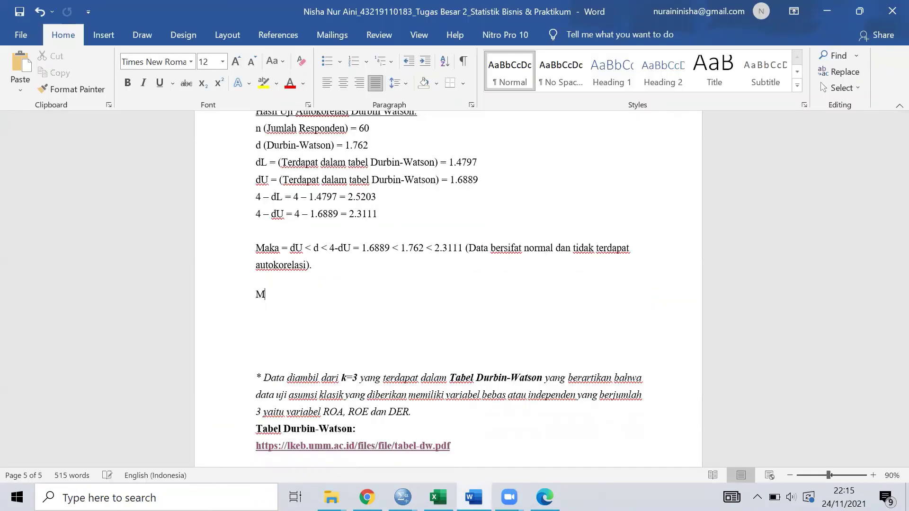
# - In the Word report, write the conclusion opening "Maka dapat ditarik suatu kesimpulan dari data sekunder" below the autocorrelation result
pyautogui.write('aka dapat ditarik')
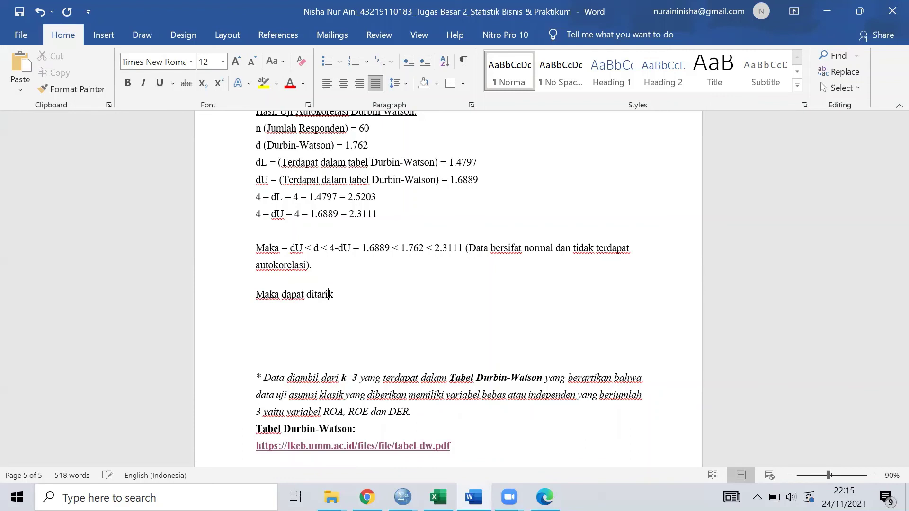
pyautogui.write(' suatu kesimpula n da')
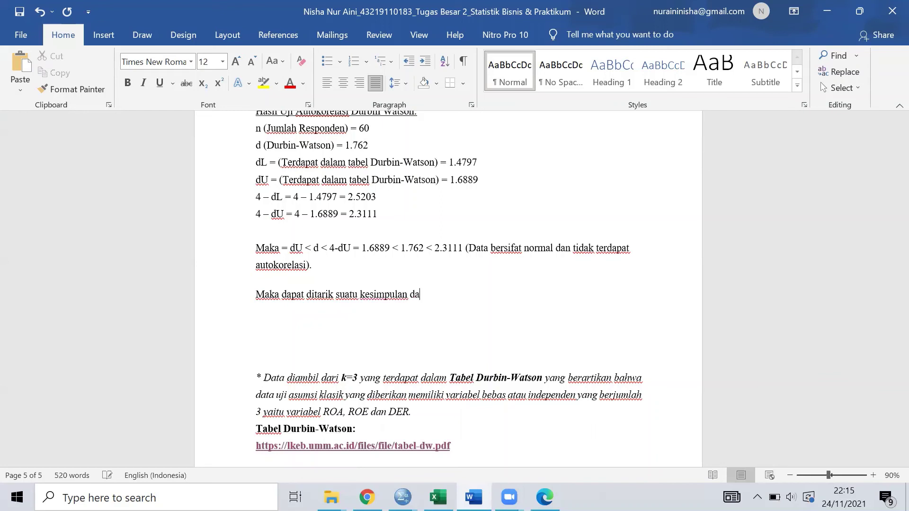
pyautogui.write('ri data diat')
pyautogui.press('BackSpace')
pyautogui.press('BackSpace')
pyautogui.press('BackSpace')
pyautogui.press('BackSpace')
pyautogui.write('tabula')
pyautogui.press('BackSpace')
pyautogui.press('BackSpace')
pyautogui.press('BackSpace')
pyautogui.press('BackSpace')
pyautogui.press('BackSpace')
pyautogui.press('BackSpace')
pyautogui.press('BackSpace')
pyautogui.press('BackSpace')
pyautogui.press('BackSpace')
pyautogui.press('BackSpace')
pyautogui.press('BackSpace')
pyautogui.press('BackSpace')
pyautogui.press('BackSpace')
pyautogui.write('data sekunder suatu')
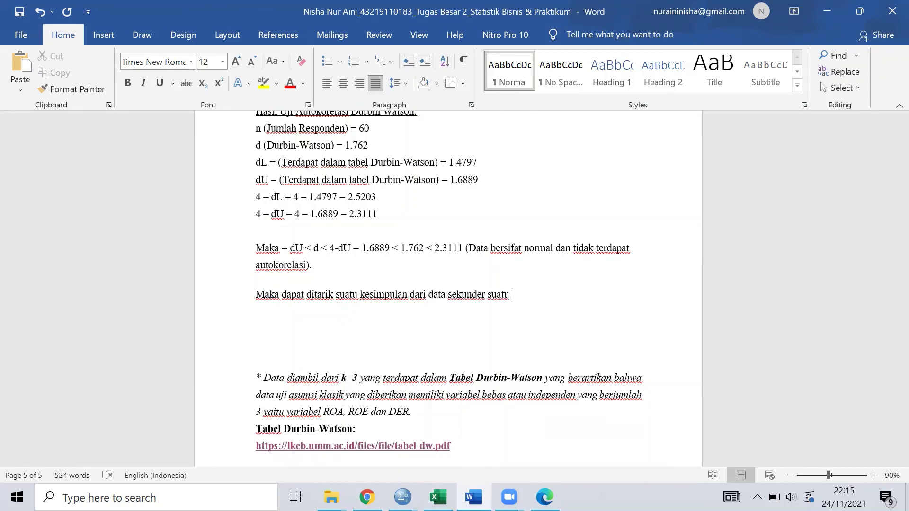
# - Complete the conclusion's first sentence with "suatu emiten dari tahun 2014 – 2018." and begin the second sentence with "Bahwa"
pyautogui.press('BackSpace')
pyautogui.press('BackSpace')
pyautogui.press('BackSpace')
pyautogui.press('BackSpace')
pyautogui.press('BackSpace')
pyautogui.press('BackSpace')
pyautogui.write('suatu emiten dari tahun 2')
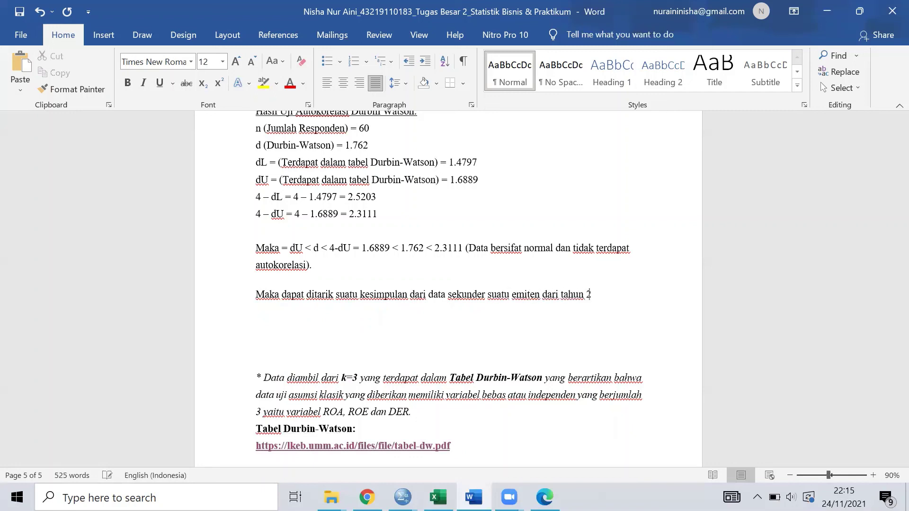
pyautogui.write('014 - 2018. Bahwa ')
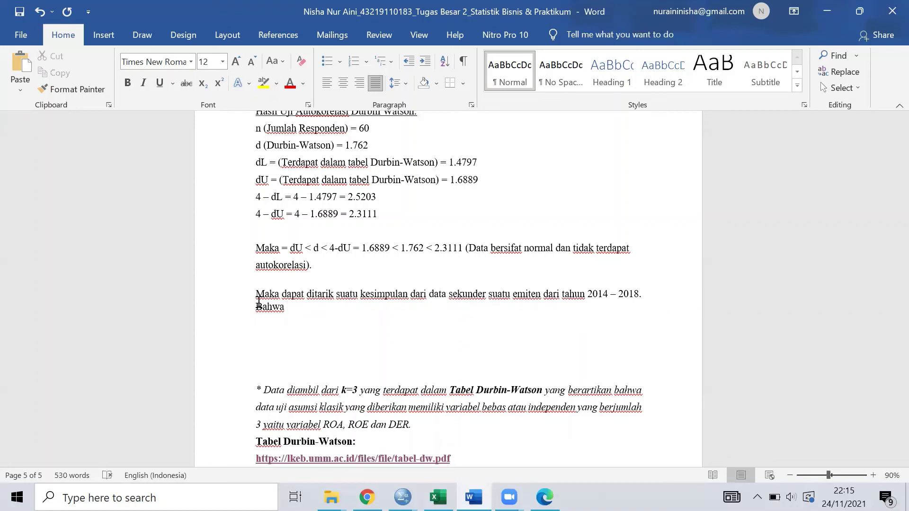
# - Continue the second sentence of the conclusion with "setelah diuji dengan Uji Asumsi Klasik."
pyautogui.write('Dari')
pyautogui.press('BackSpace')
pyautogui.press('BackSpace')
pyautogui.press('BackSpace')
pyautogui.press('BackSpace')
pyautogui.write('setelah diuji dengan')
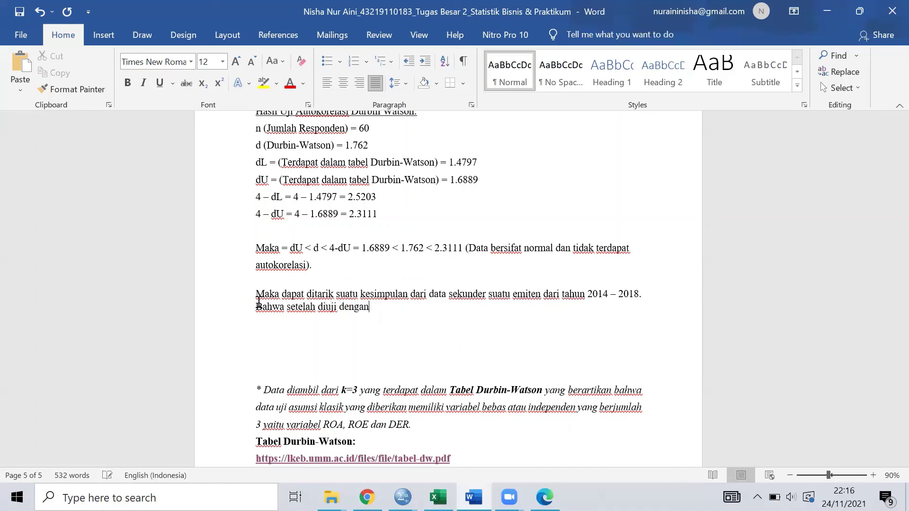
pyautogui.write(' Uji Asumsi Klasik. ')
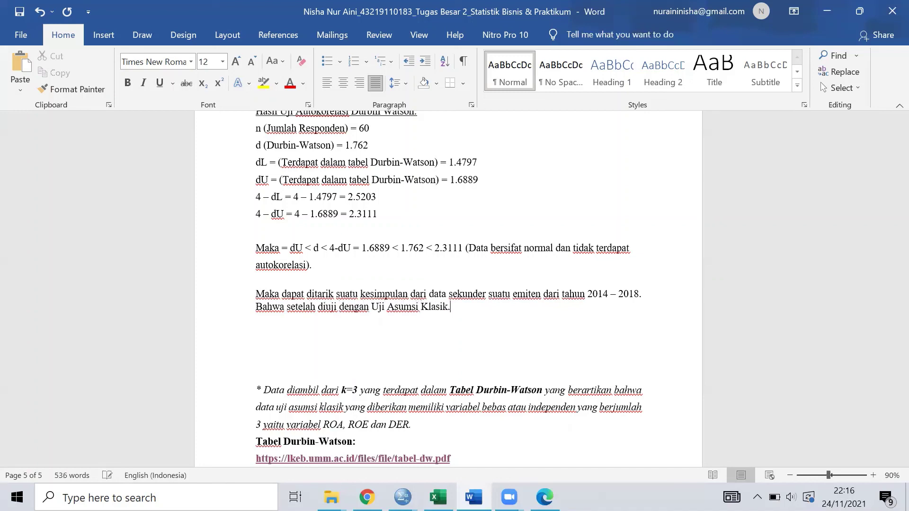
# - Add the closing sentence "Data sekunder ini bisa dikatakan normal." to the conclusion paragraph
pyautogui.write('Data sekunder ini da')
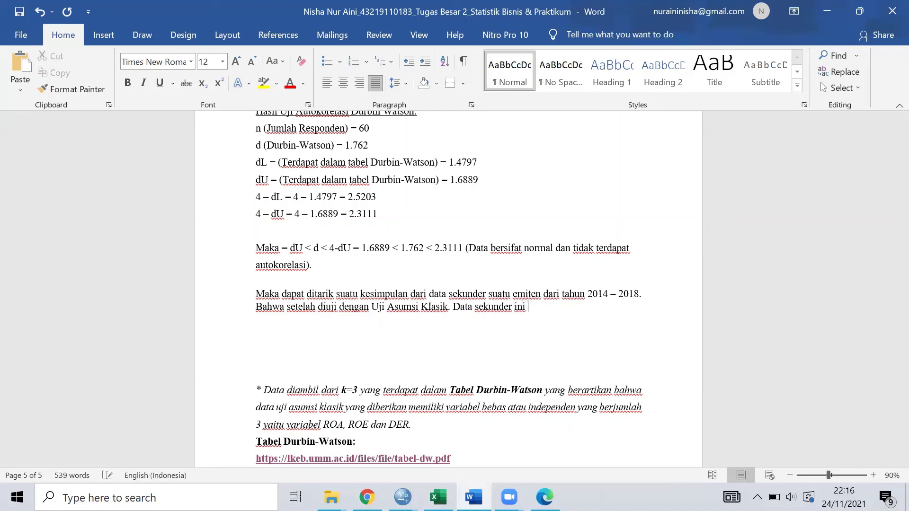
pyautogui.press('BackSpace')
pyautogui.press('BackSpace')
pyautogui.press('BackSpace')
pyautogui.write('bisa dikatakan ')
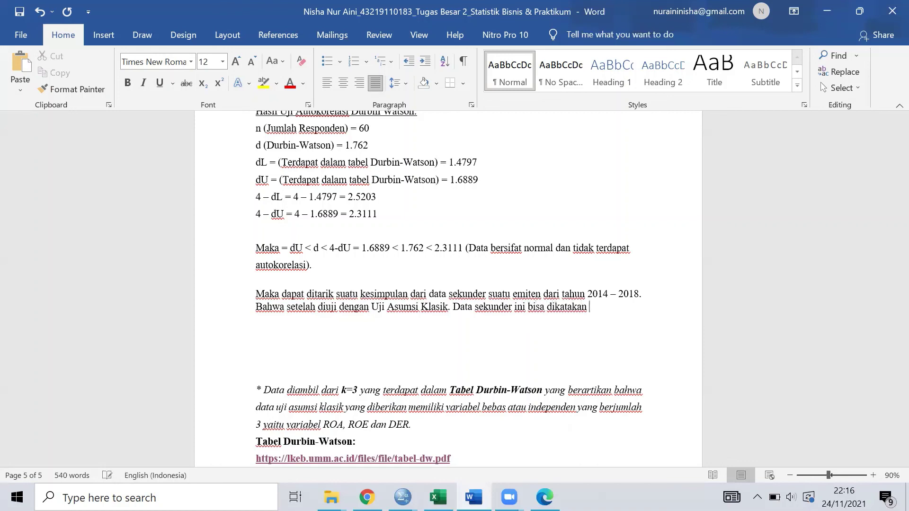
pyautogui.write('normal')
# - Review the report from the conclusion back to the cover page, and again down to the Coefficients table of the multicollinearity test
pyautogui.scroll(-1, 347, 313)
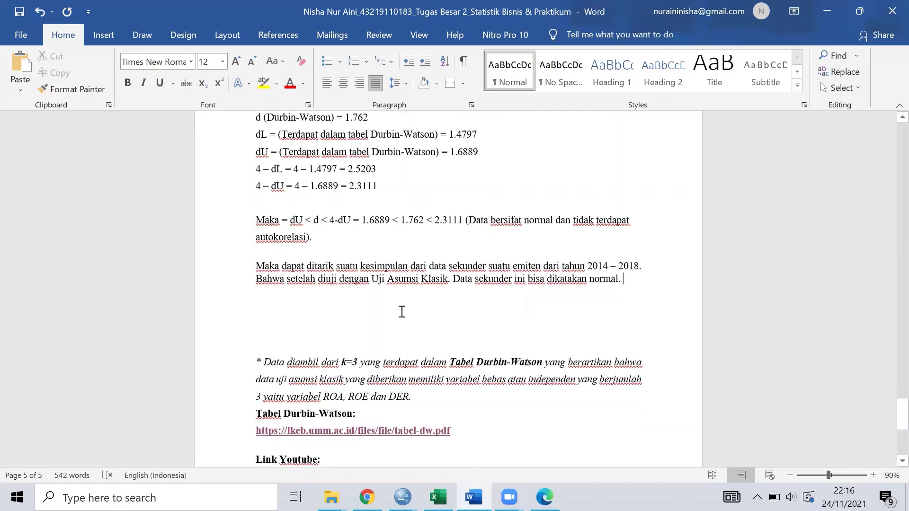
pyautogui.scroll(-2, 401, 310)
pyautogui.scroll(20, 402, 310)
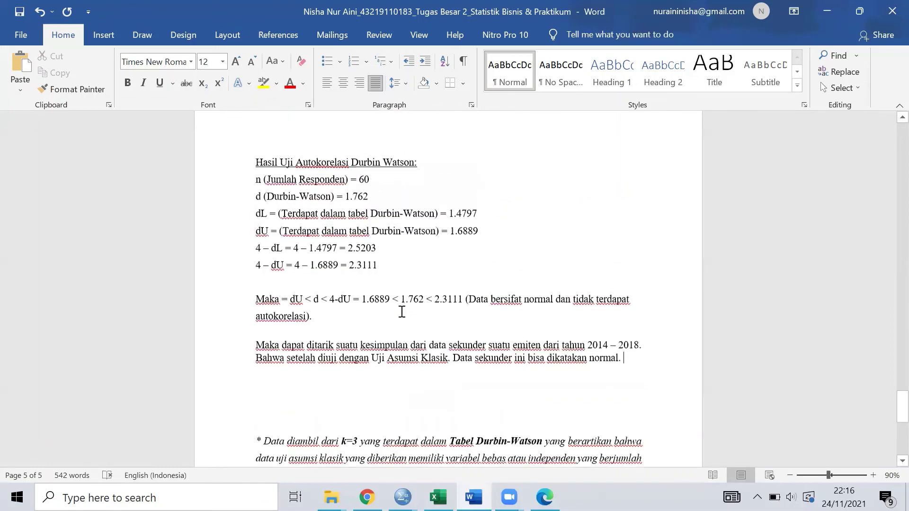
pyautogui.scroll(20, 402, 312)
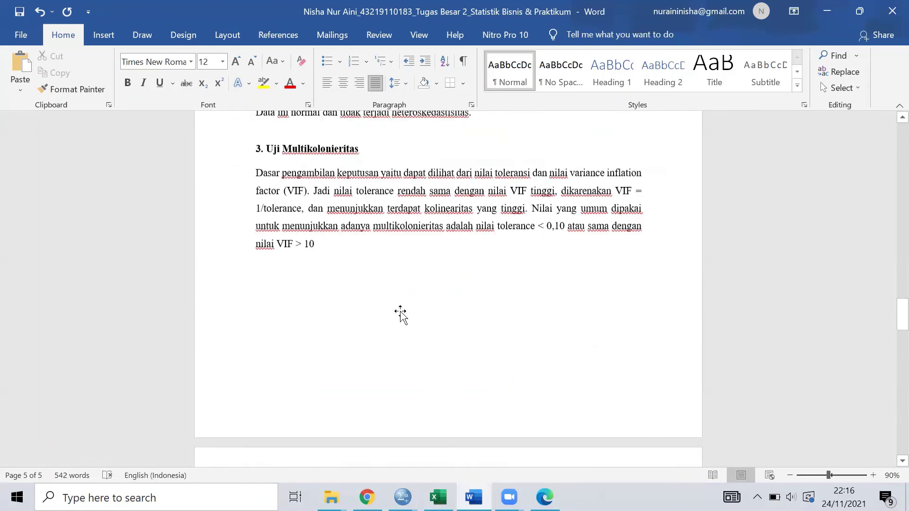
pyautogui.scroll(20, 401, 311)
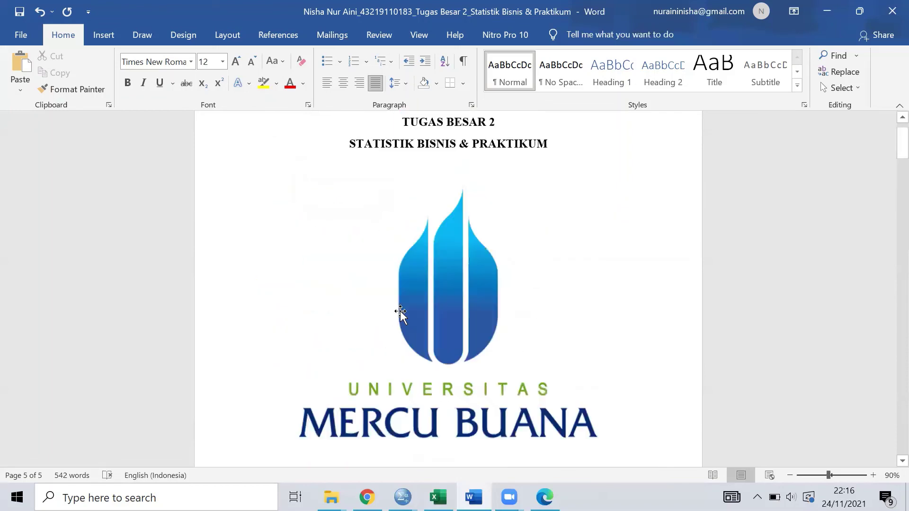
pyautogui.scroll(-3, 400, 313)
pyautogui.scroll(-20, 401, 313)
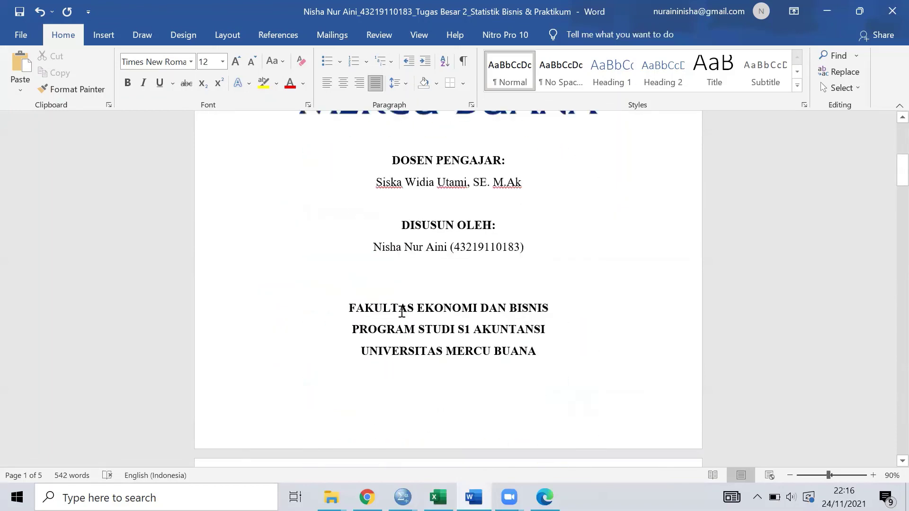
pyautogui.scroll(-20, 401, 312)
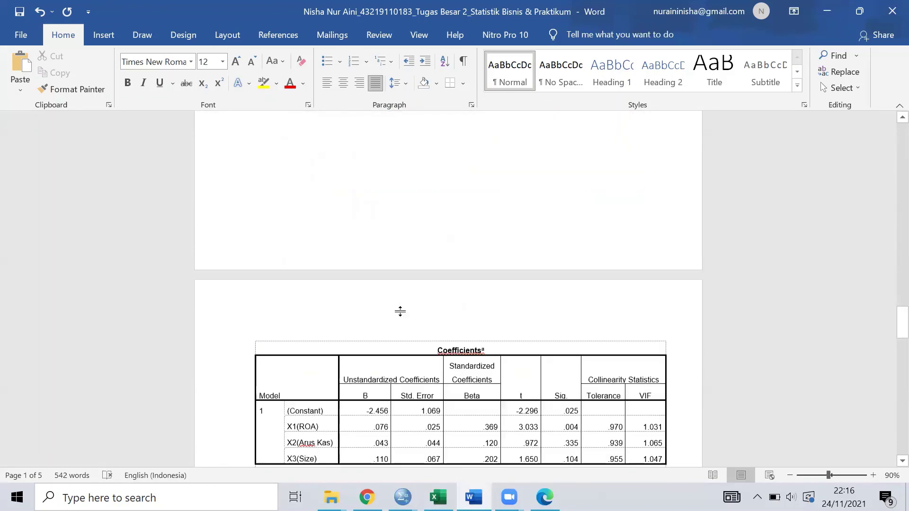